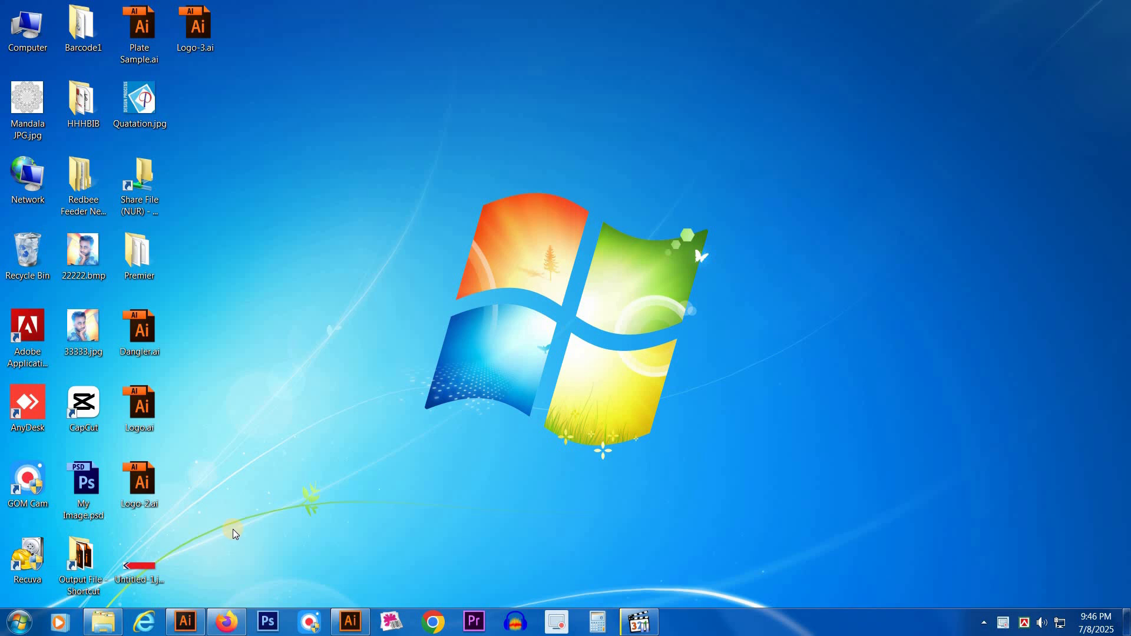
Switch to Illustrator and create a new 15 x 15 in CMYK document, ignoring the runtime error.
left_click(352, 623)
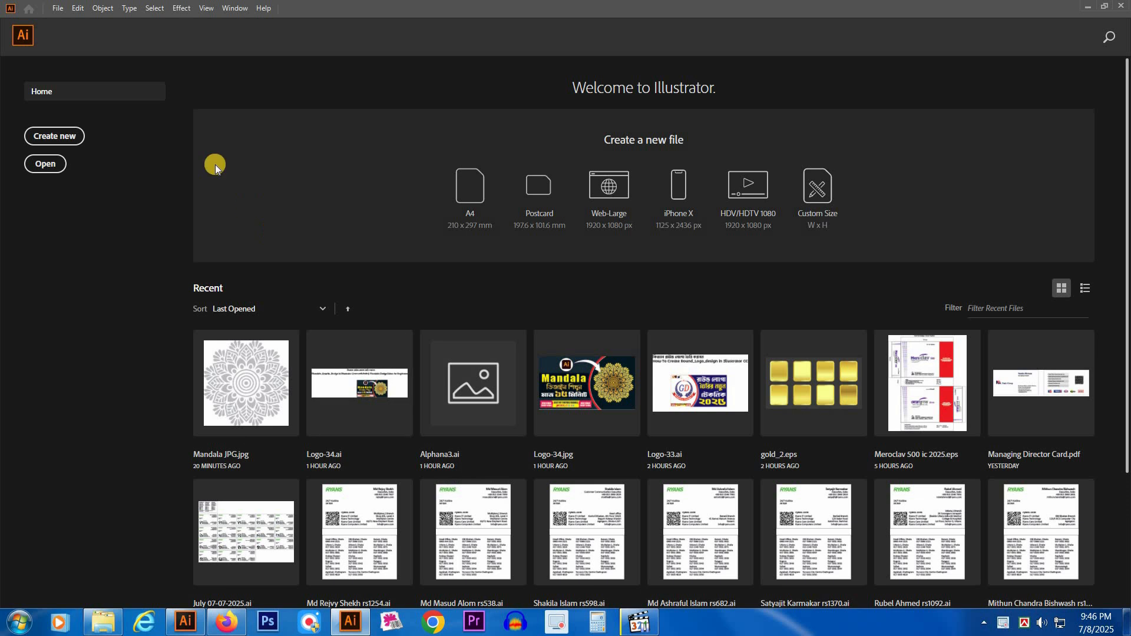
left_click(58, 9)
left_click(70, 20)
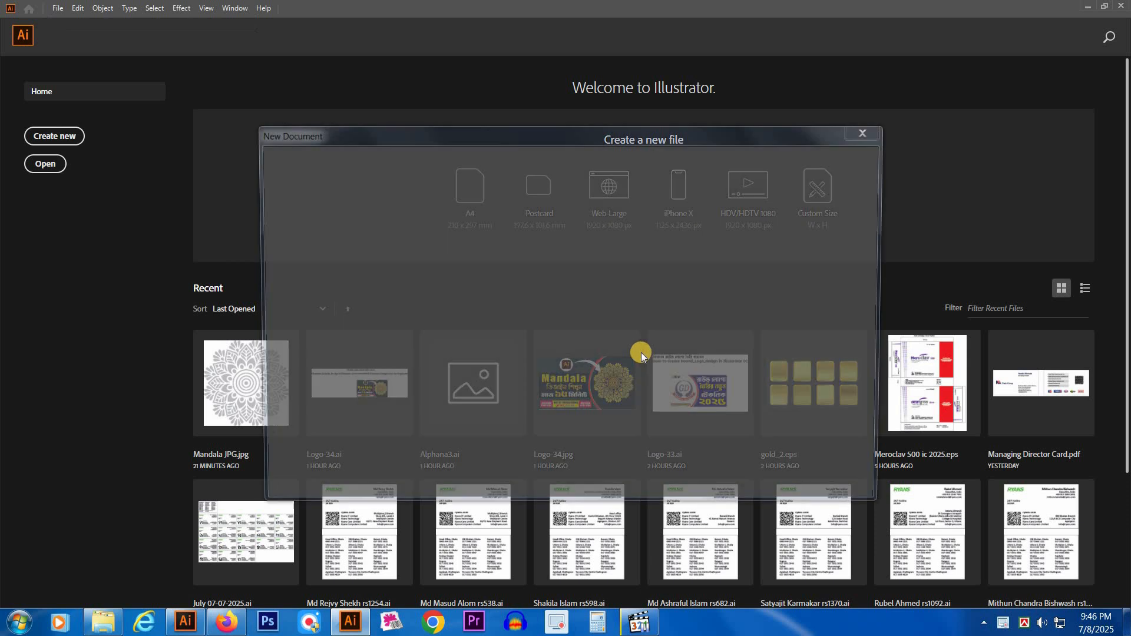
left_click(803, 485)
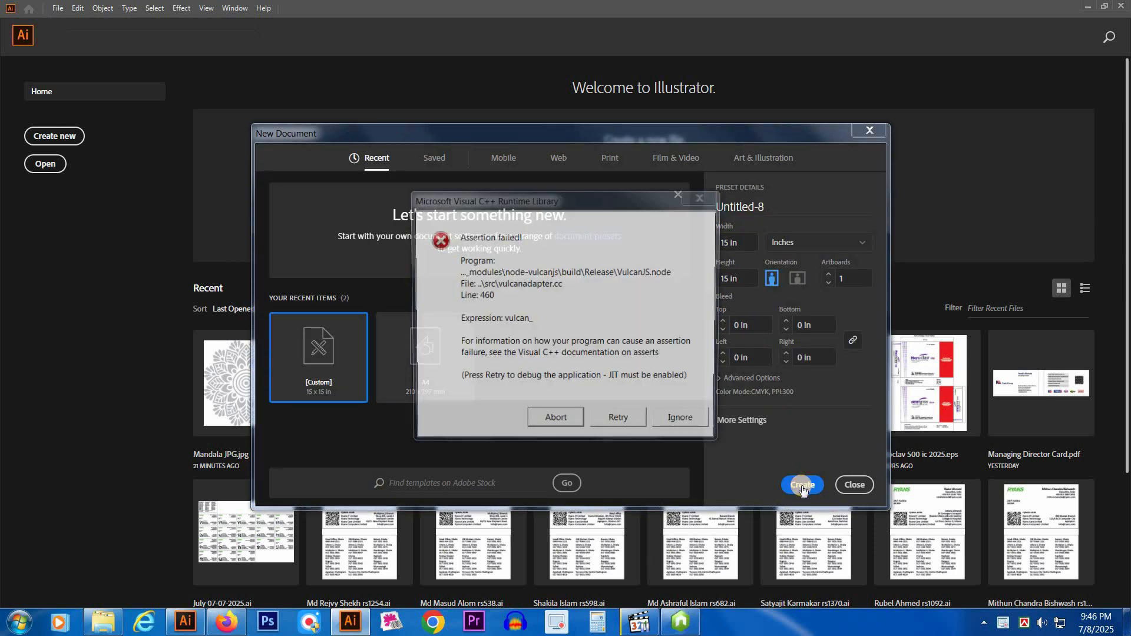
left_click(678, 421)
left_click(796, 486)
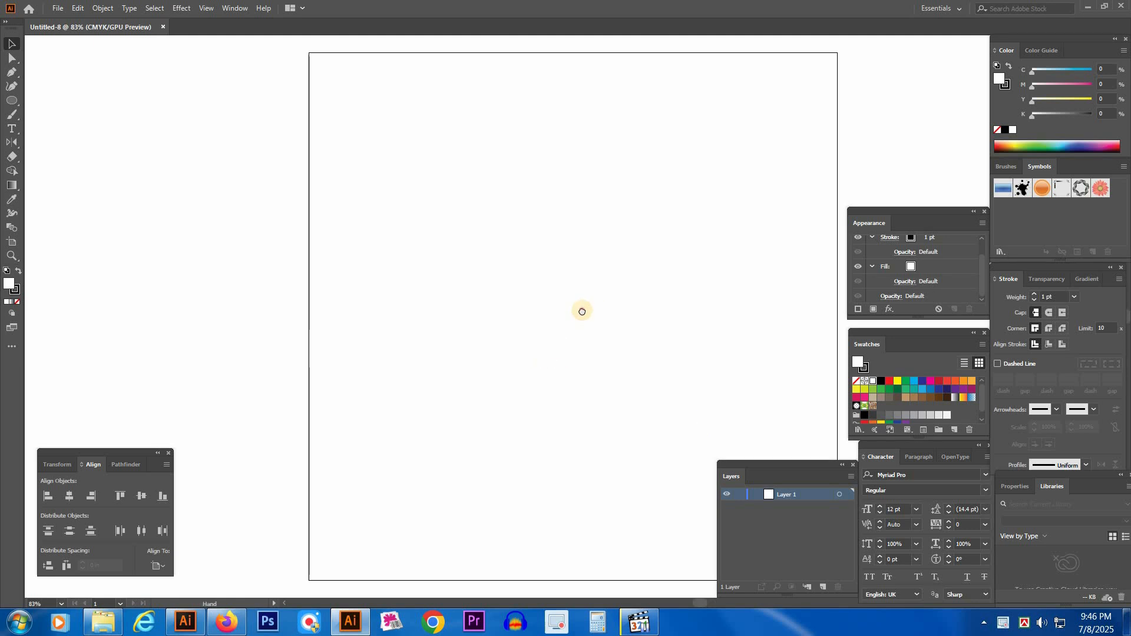
Inspect the artboard's extents and check its width and height in Artboard Options.
left_click_drag(582, 311, 518, 303)
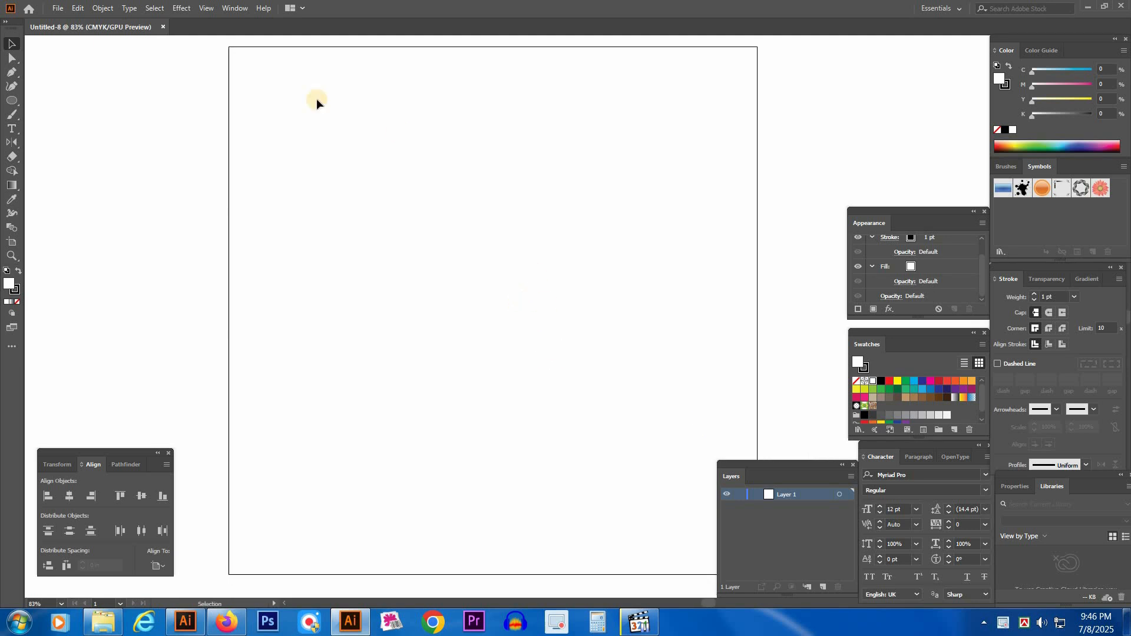
left_click_drag(228, 46, 747, 573)
left_click_drag(229, 45, 769, 573)
left_click(9, 242)
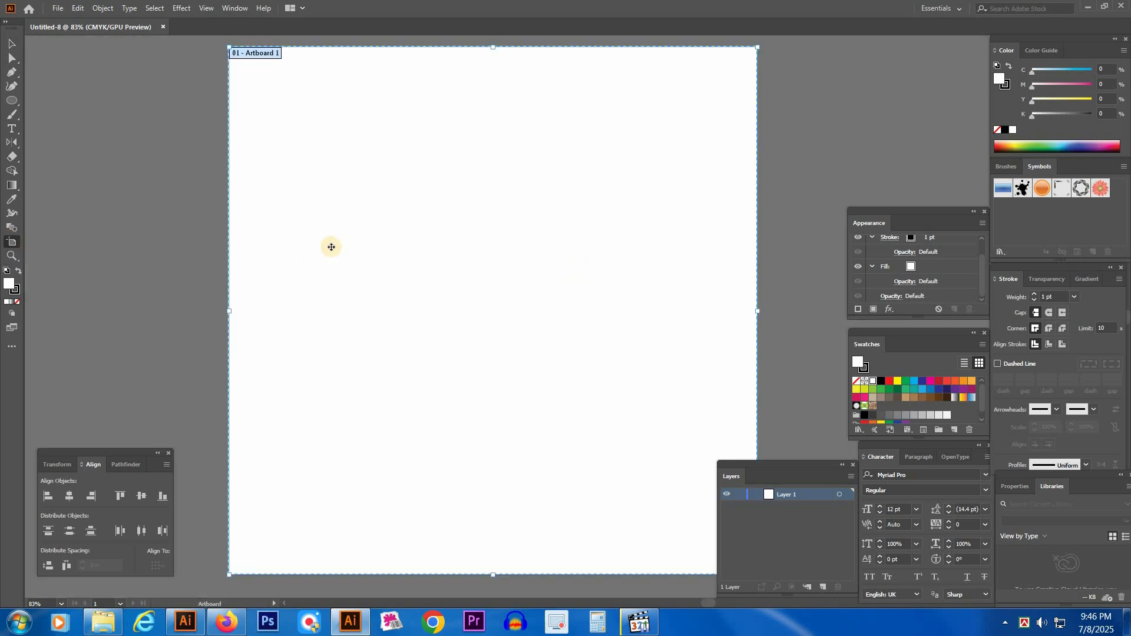
double_click(356, 260)
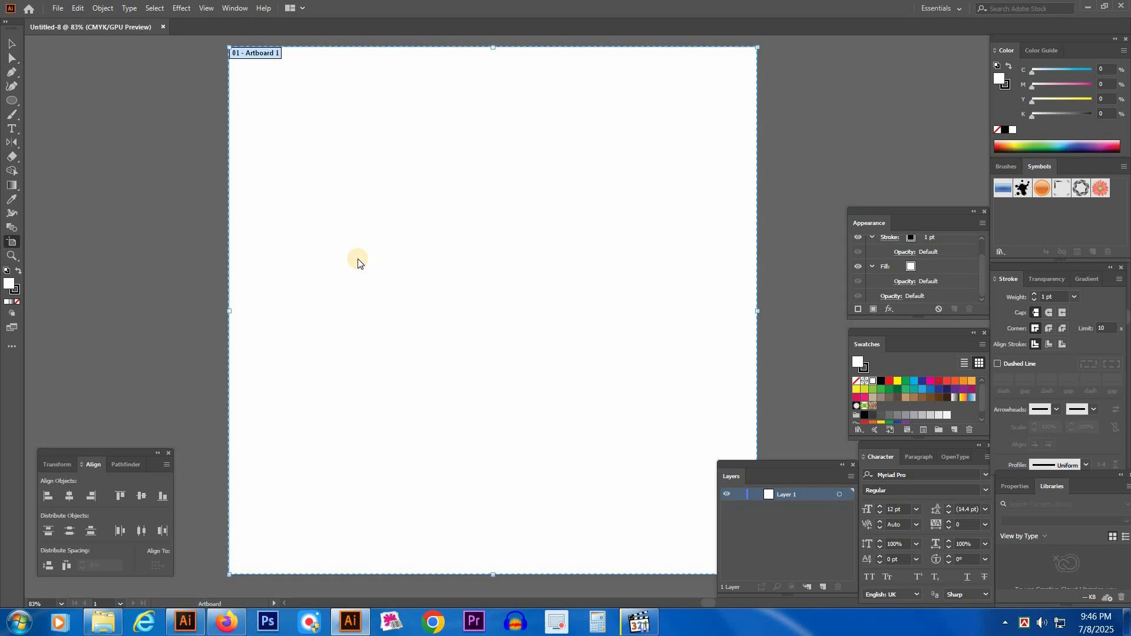
left_click(518, 184)
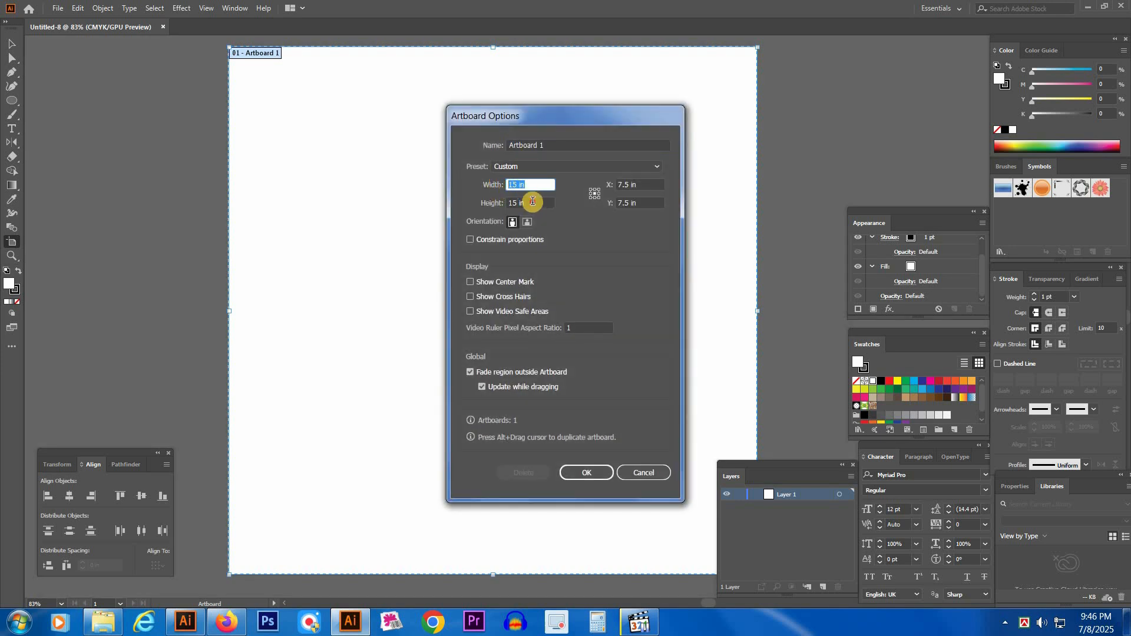
left_click(532, 202)
left_click(587, 473)
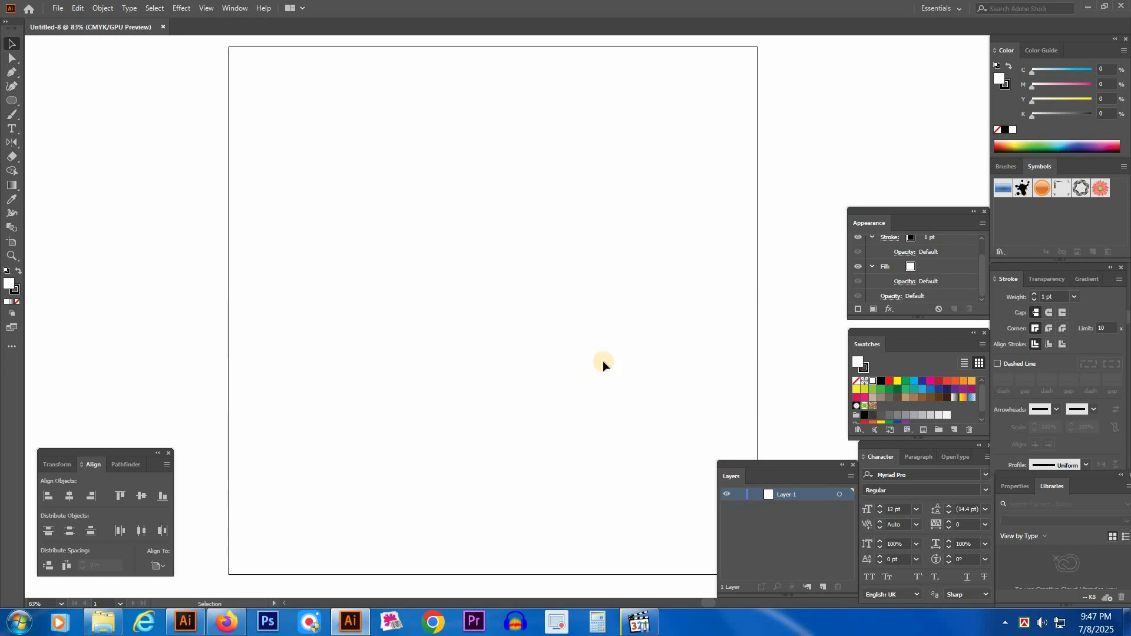
Bring Mandala JPG.jpg from the desktop into the 15 x 15 in document and close the image's own document without saving.
key("super+d")
left_click_drag(29, 93, 526, 279)
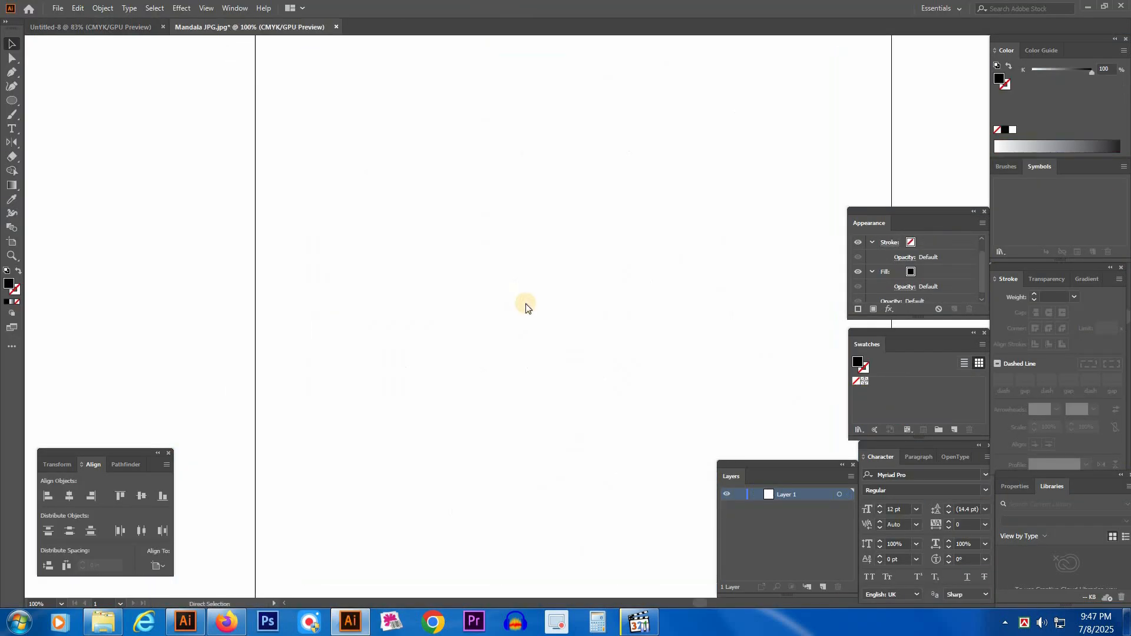
key("ctrl+w")
left_click(629, 330)
key("ctrl+0")
key("ctrl+v")
left_click_drag(605, 319, 545, 310)
left_click(207, 291)
left_click(482, 312)
left_click(154, 278)
left_click(509, 334)
Show the rulers and place a horizontal guide across the upper part of the mandala.
key("ctrl+r")
key("ctrl+r")
key("ctrl+r")
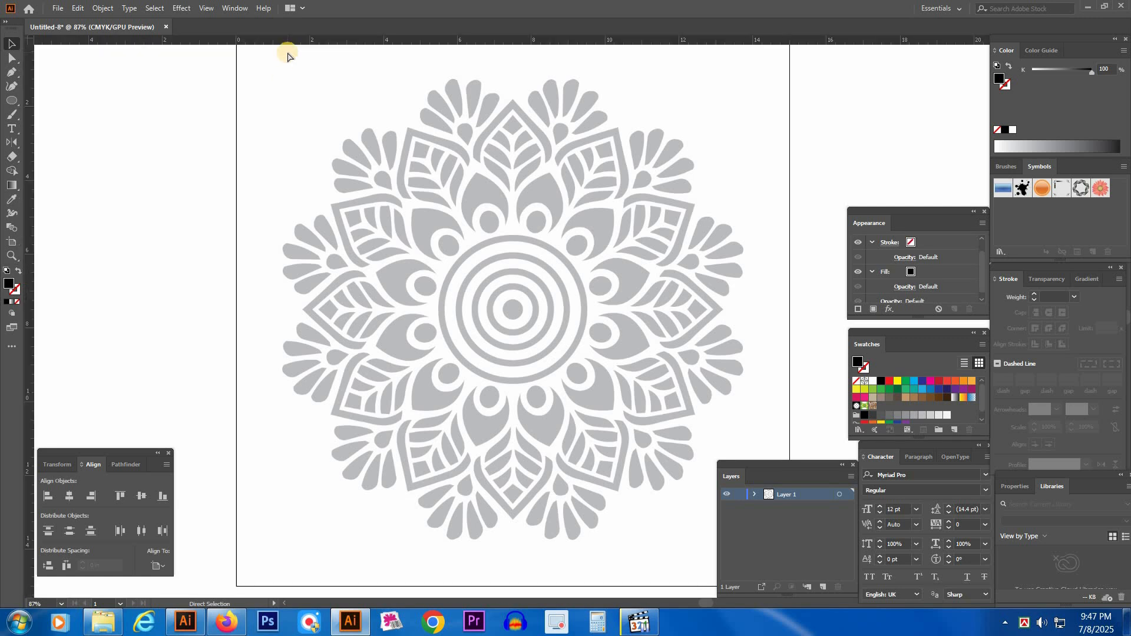
left_click_drag(290, 44, 292, 189)
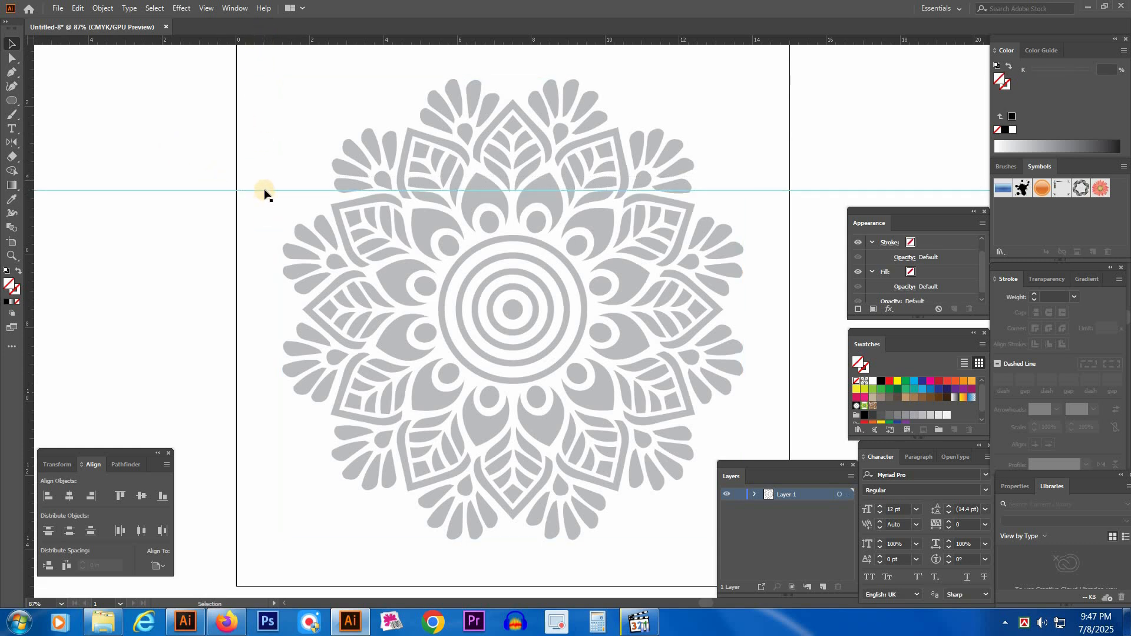
Align the horizontal guide and the mandala to the artboard's vertical center.
left_click(262, 190)
key("ctrl+a")
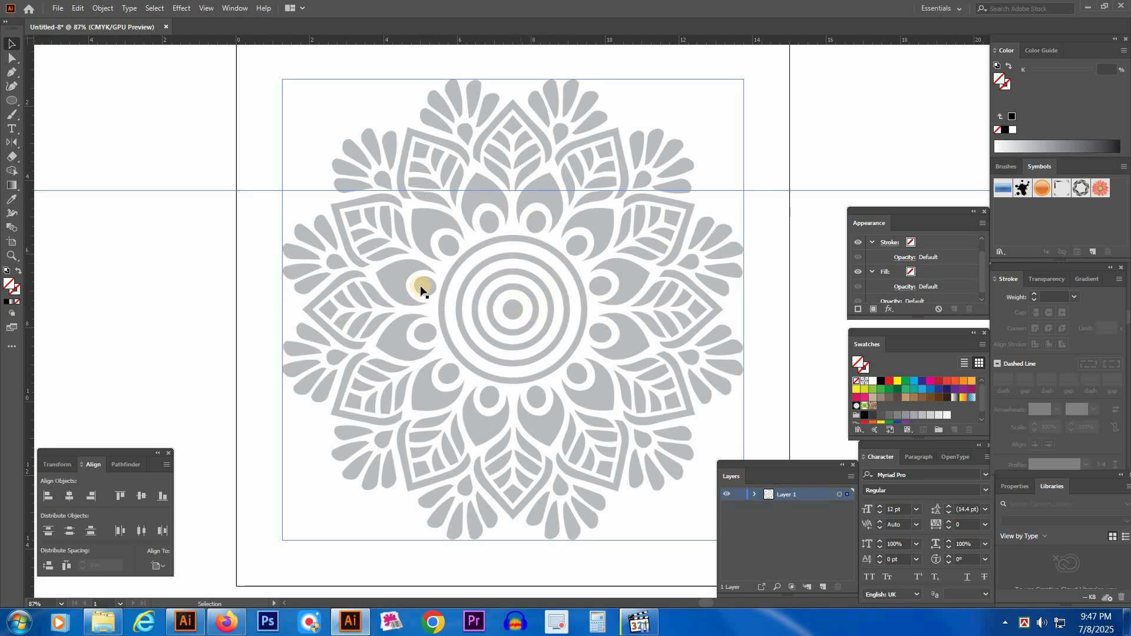
left_click(132, 496)
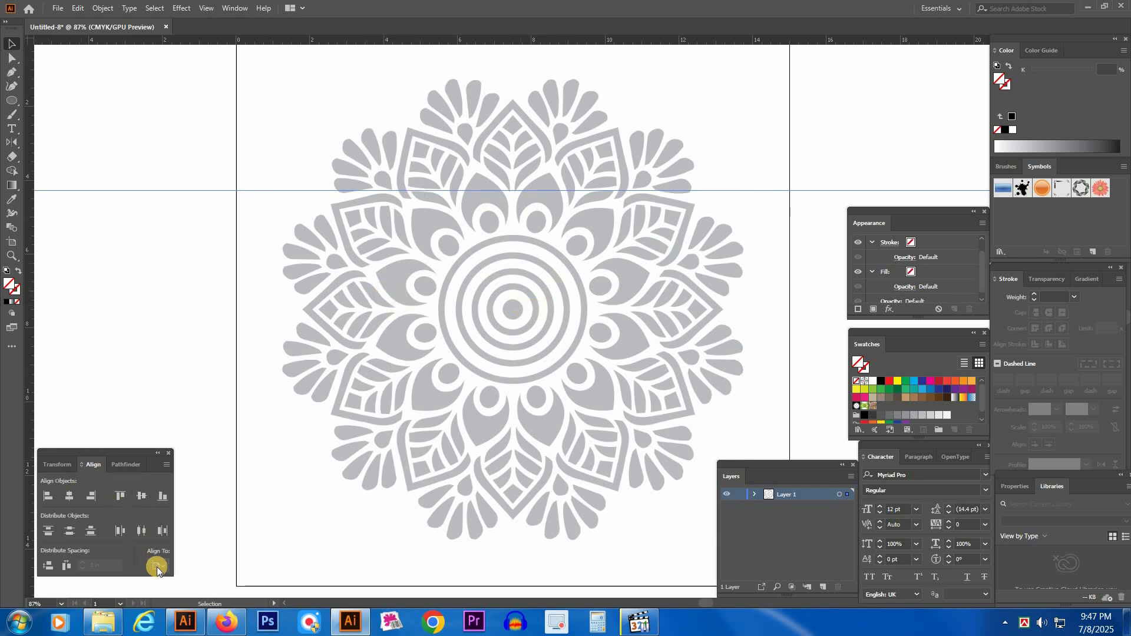
left_click(81, 469)
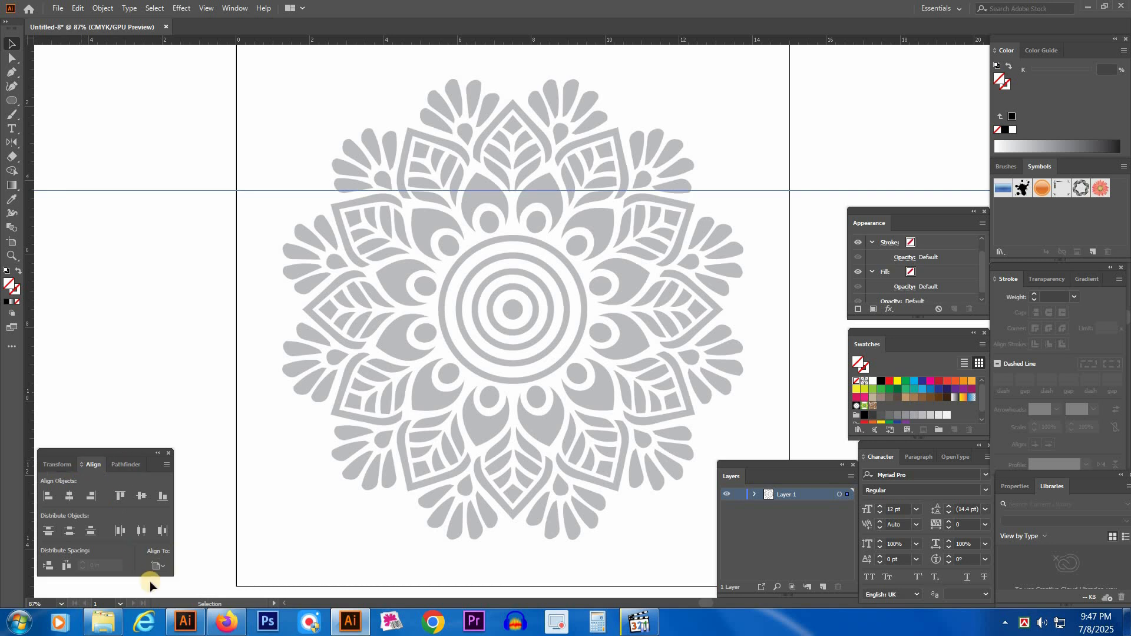
left_click(158, 565)
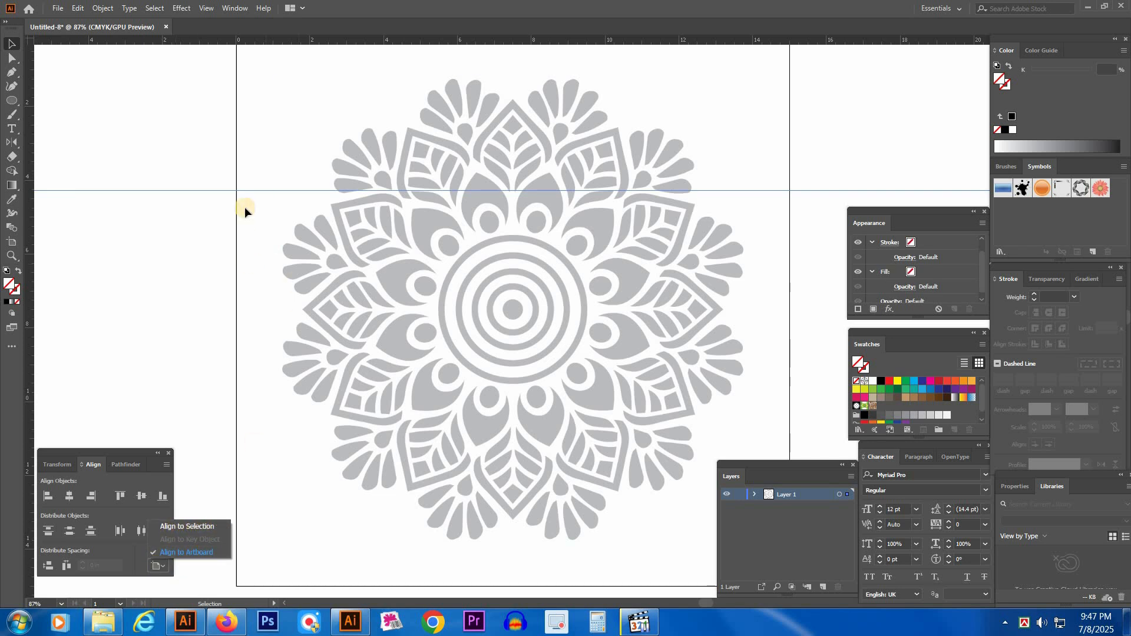
left_click(169, 552)
left_click(130, 496)
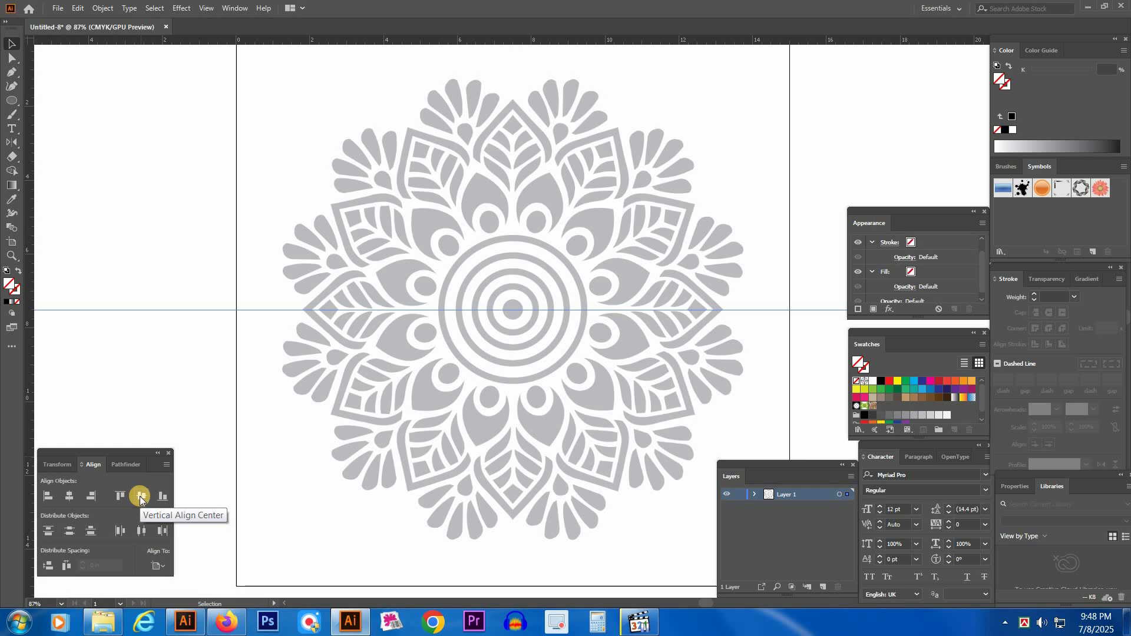
left_click(513, 312)
left_click(151, 190)
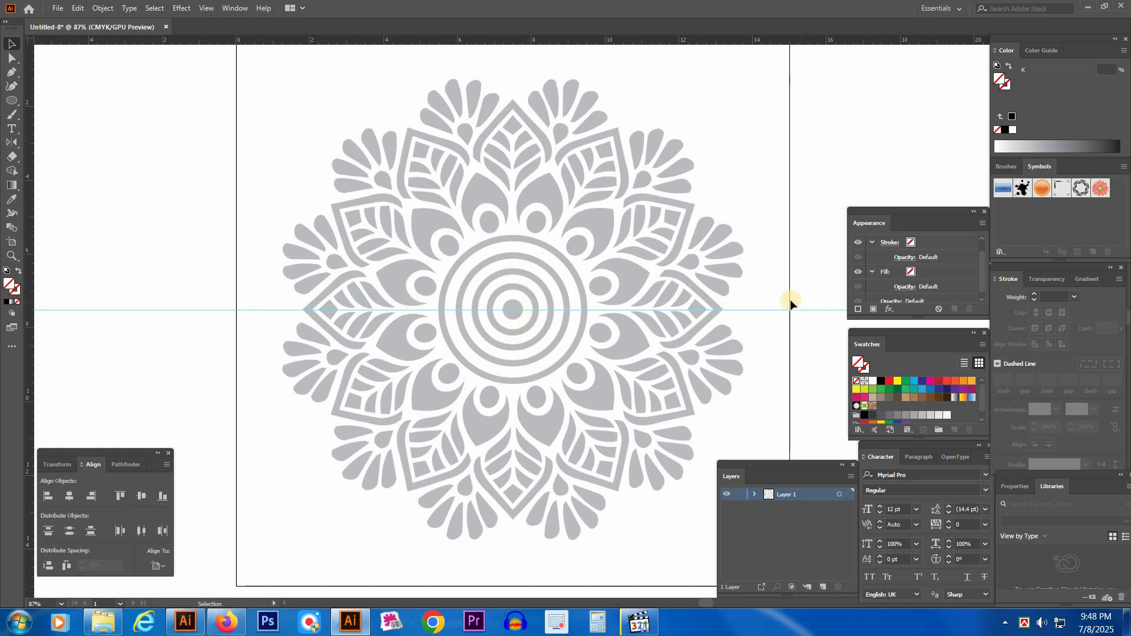
Lock the guides and try to select the horizontal guide.
left_click_drag(190, 344, 178, 278)
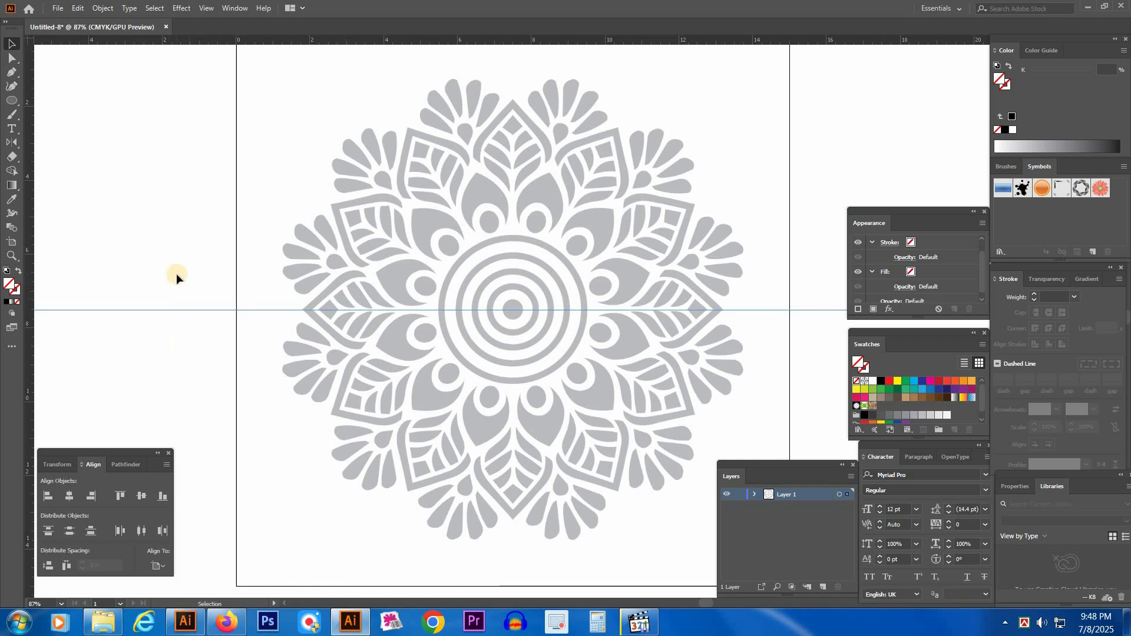
left_click(180, 268)
right_click(180, 246)
left_click(169, 197)
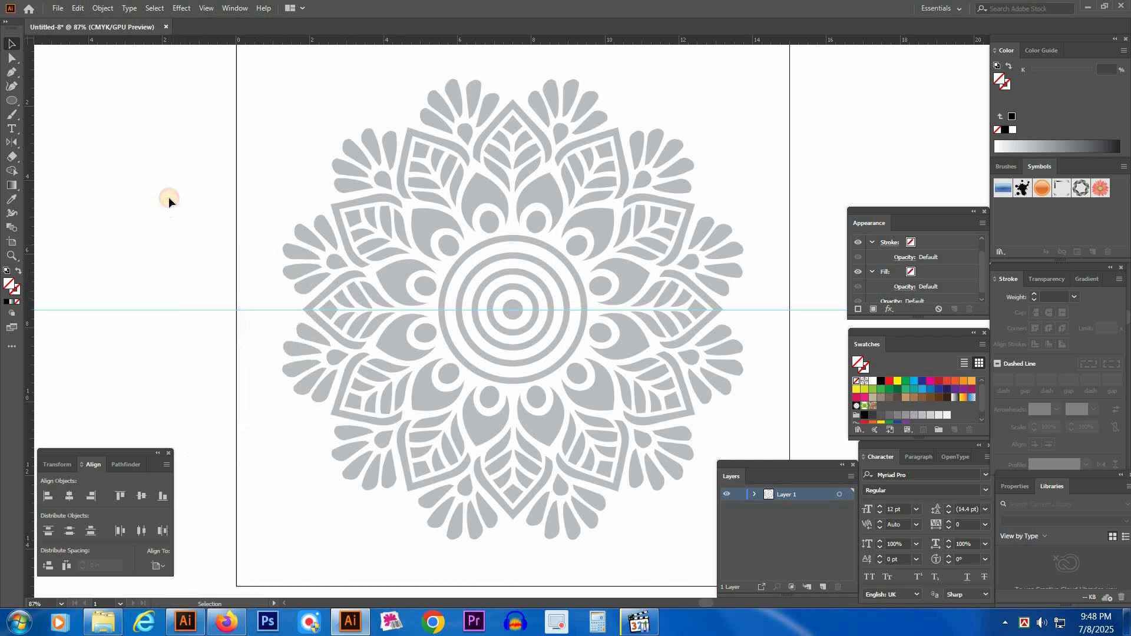
right_click(169, 201)
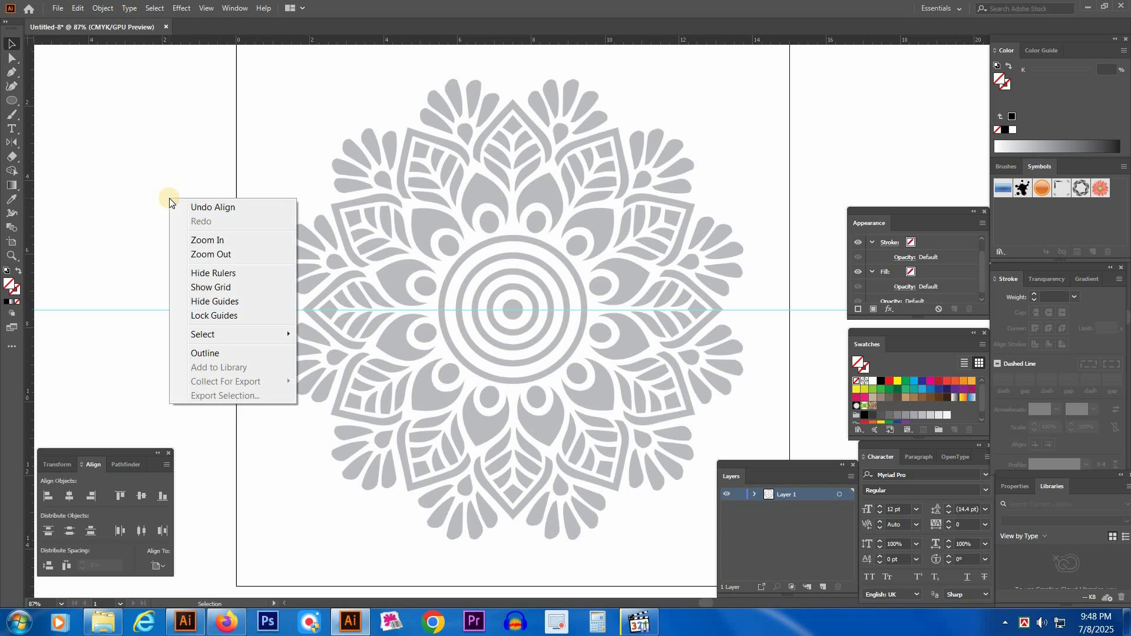
left_click(200, 317)
left_click_drag(188, 258, 184, 311)
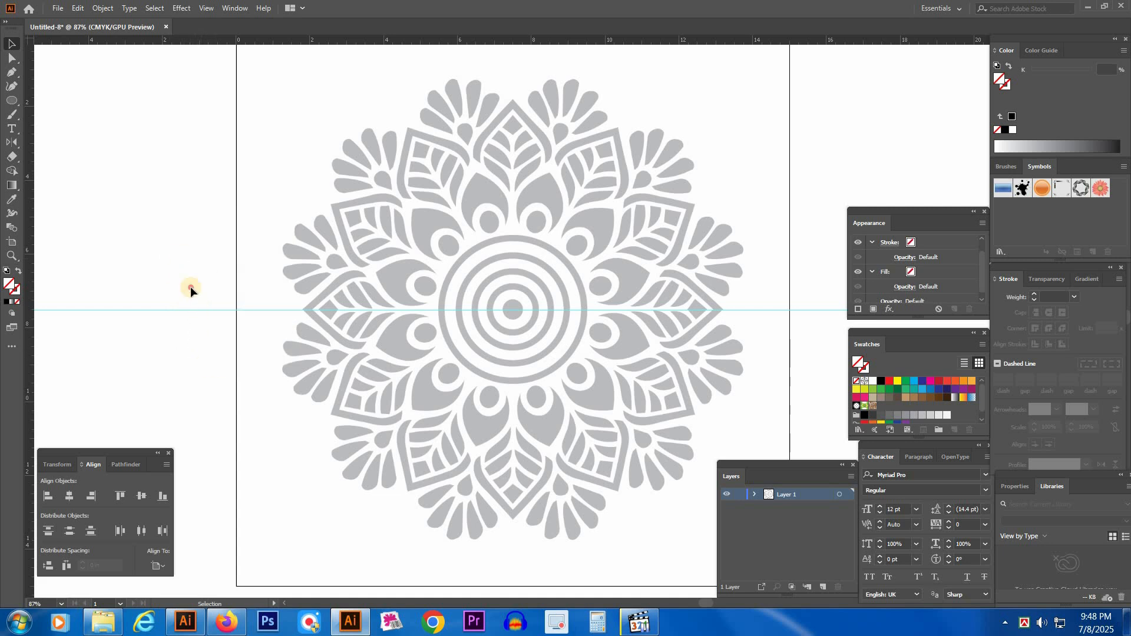
right_click(185, 239)
left_click(191, 335)
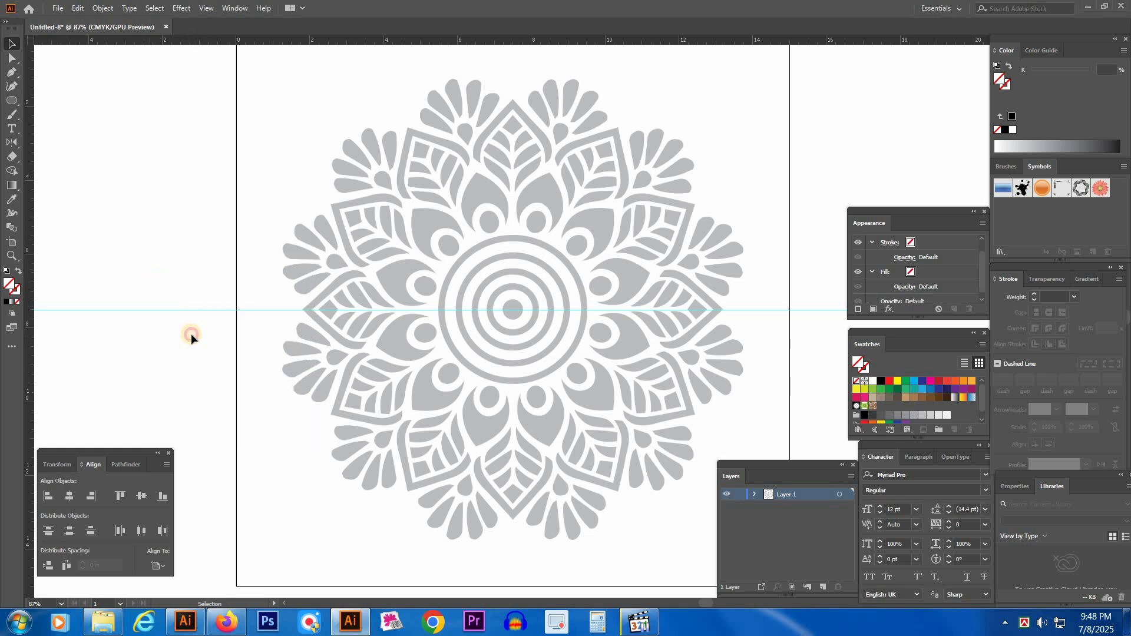
Unlock the guides and test that the horizontal guide can be selected.
right_click(165, 206)
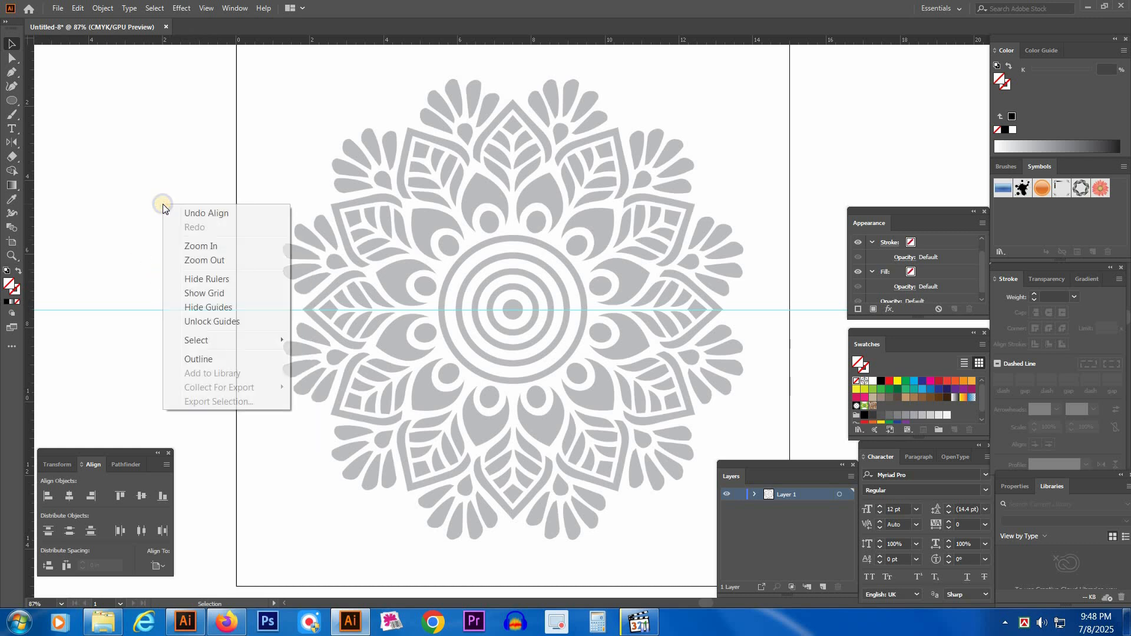
left_click(218, 322)
left_click(179, 309)
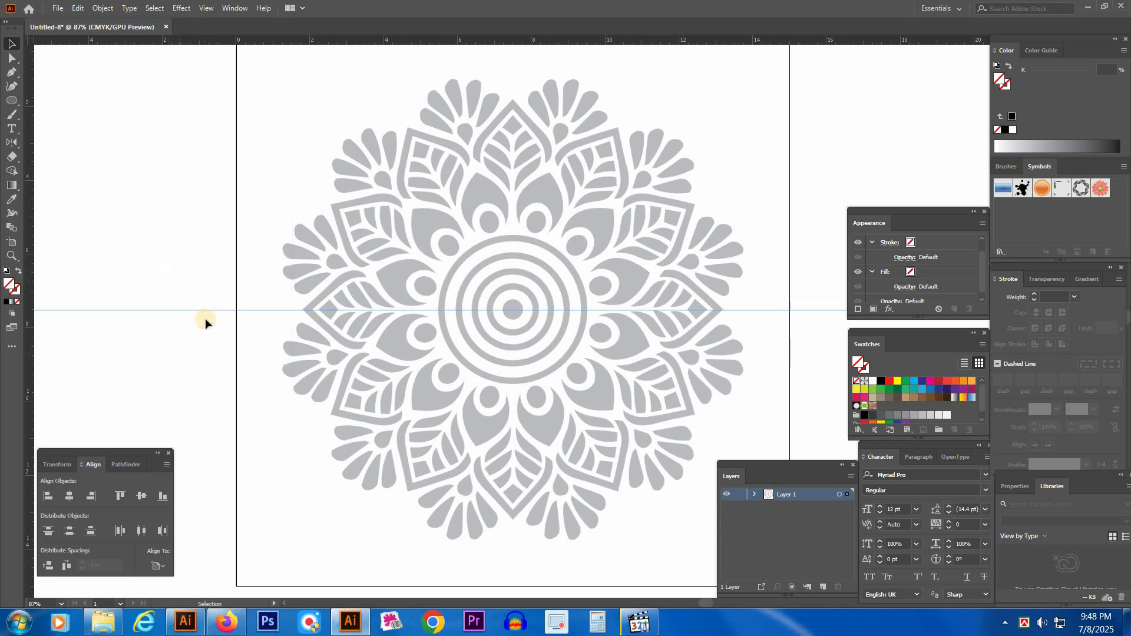
left_click(436, 375)
left_click(179, 297)
Make a copy of the horizontal guide rotated by 360/12 degrees.
left_click_drag(156, 288, 186, 358)
right_click(255, 278)
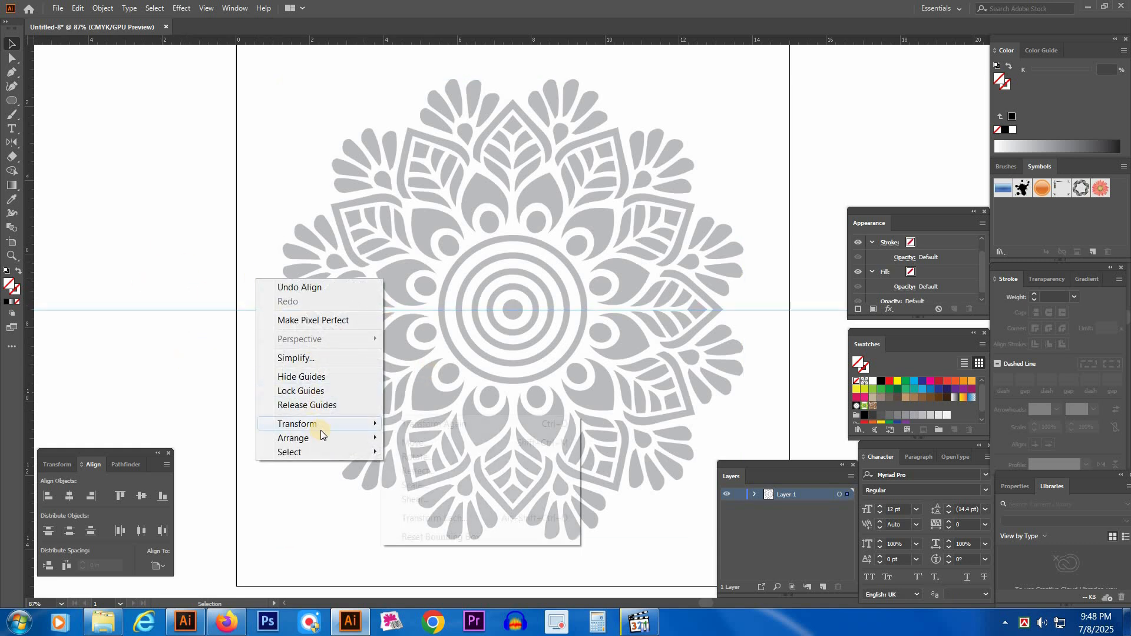
mouse_move(321, 430)
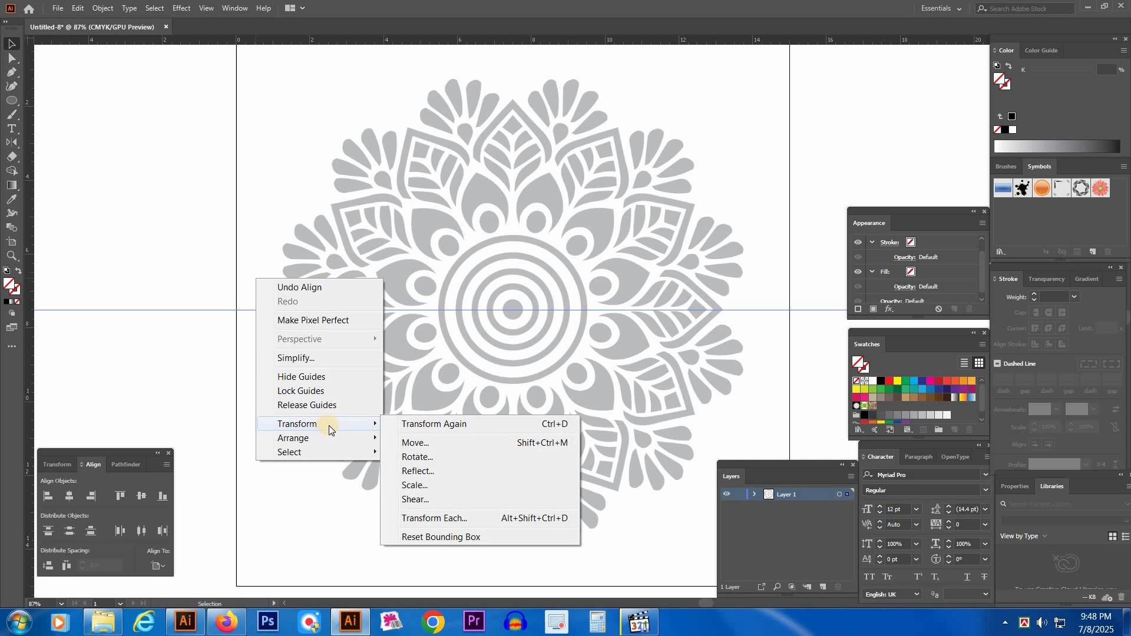
left_click(433, 456)
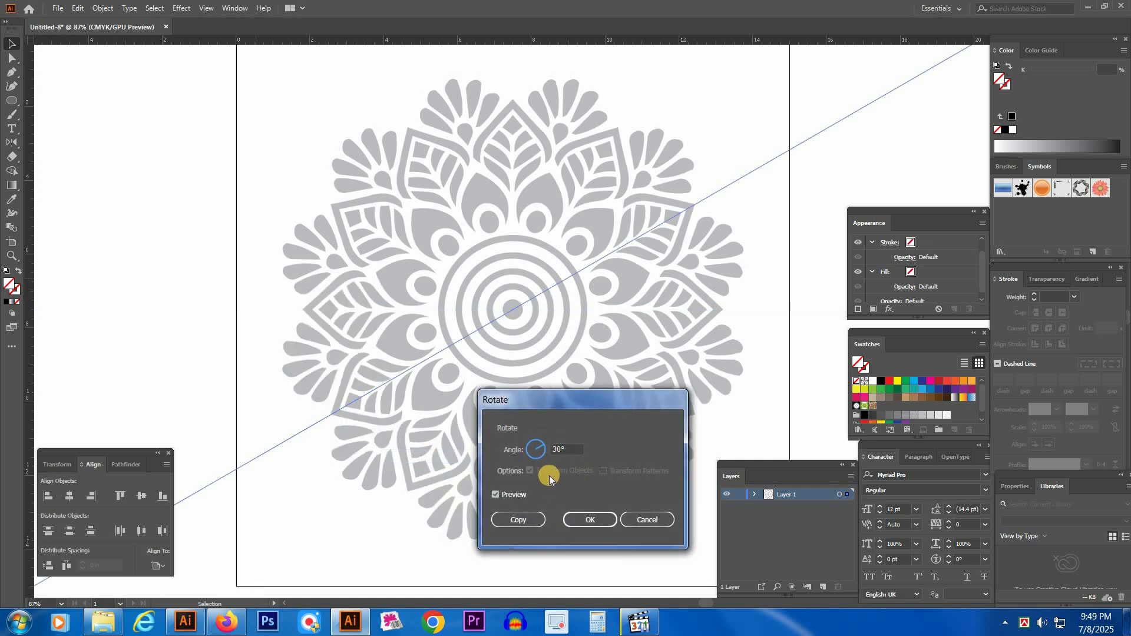
left_click(498, 494)
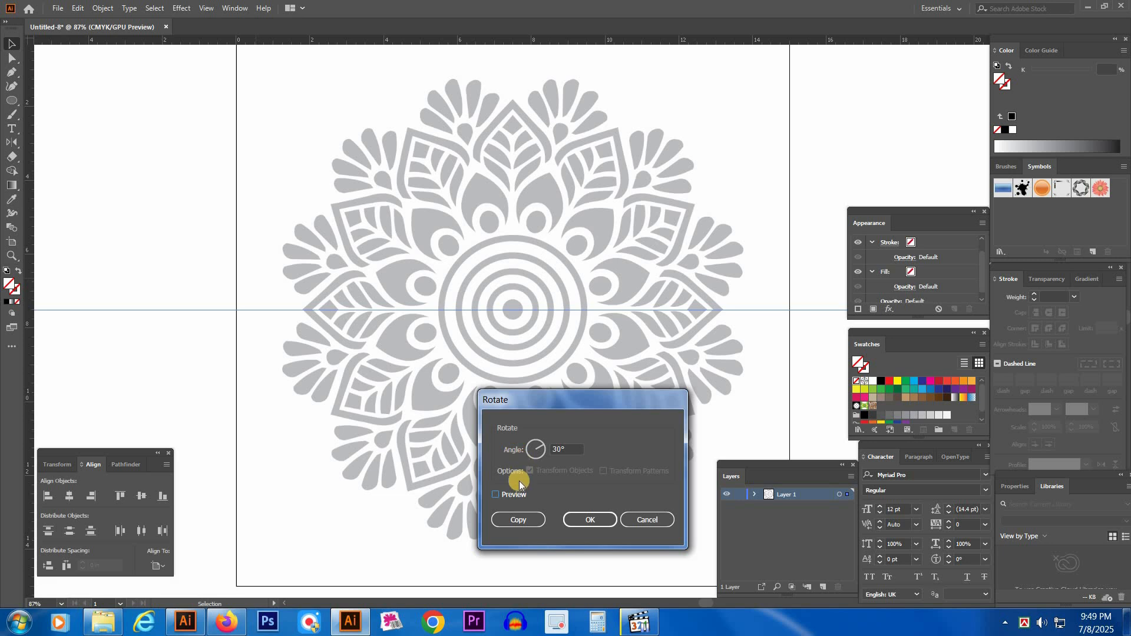
left_click(495, 494)
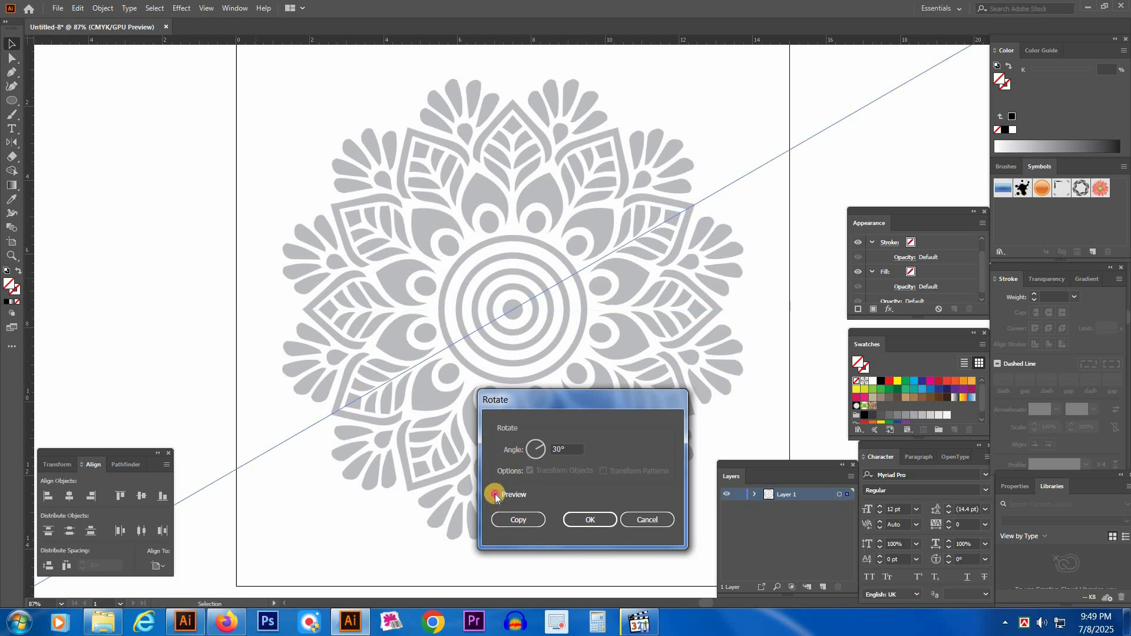
left_click(495, 494)
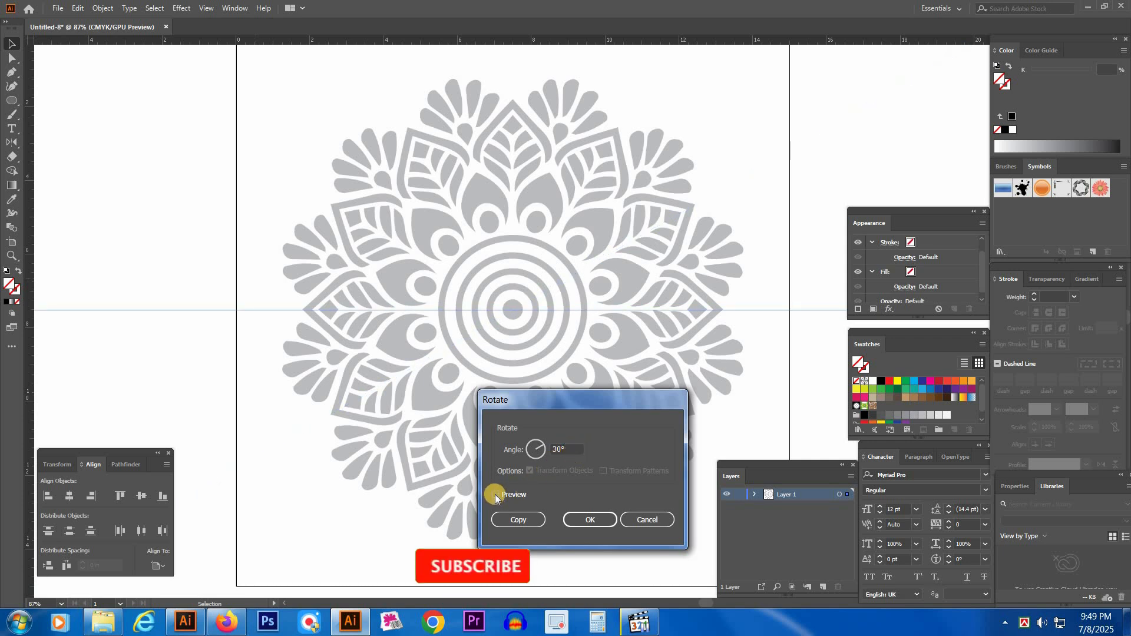
left_click(566, 449)
left_click_drag(566, 450, 511, 459)
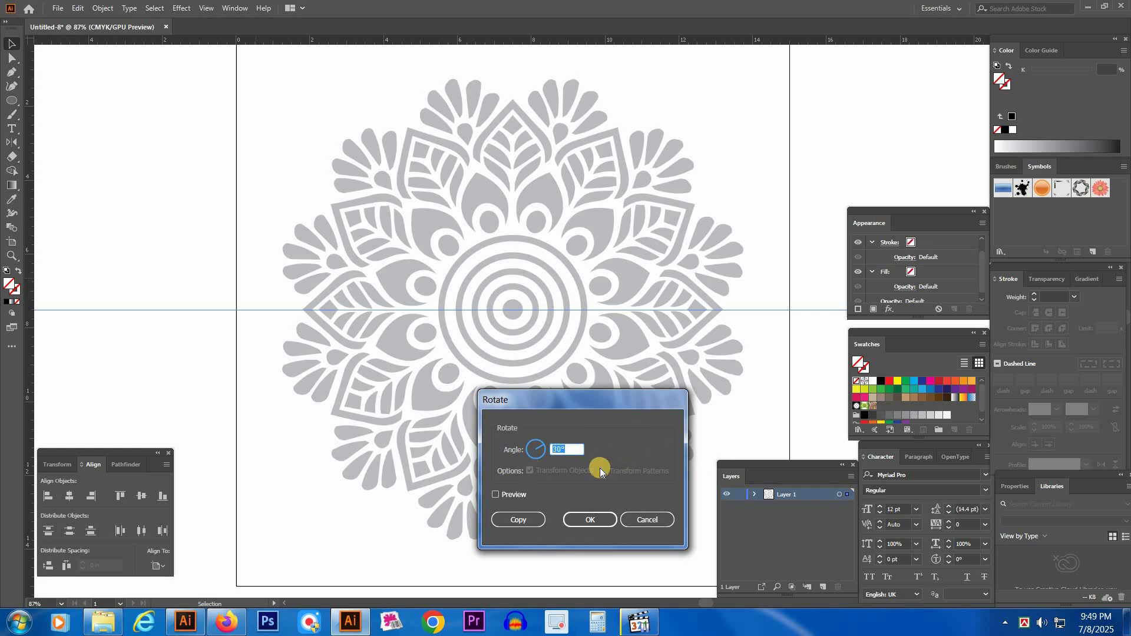
left_click_drag(606, 398, 357, 432)
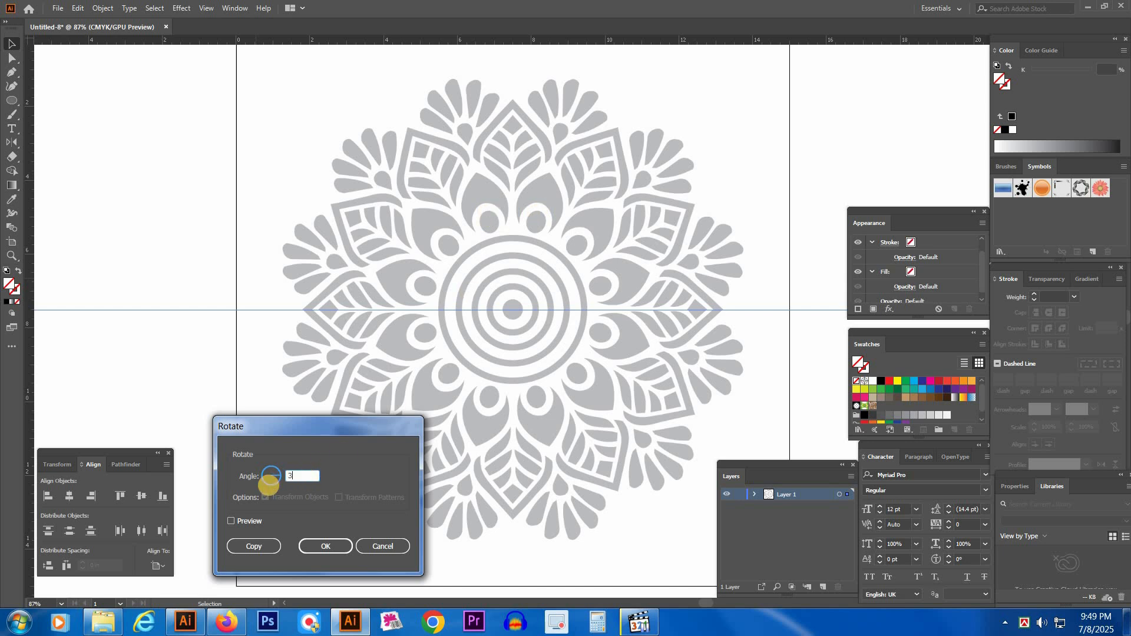
type("60/12")
left_click(263, 549)
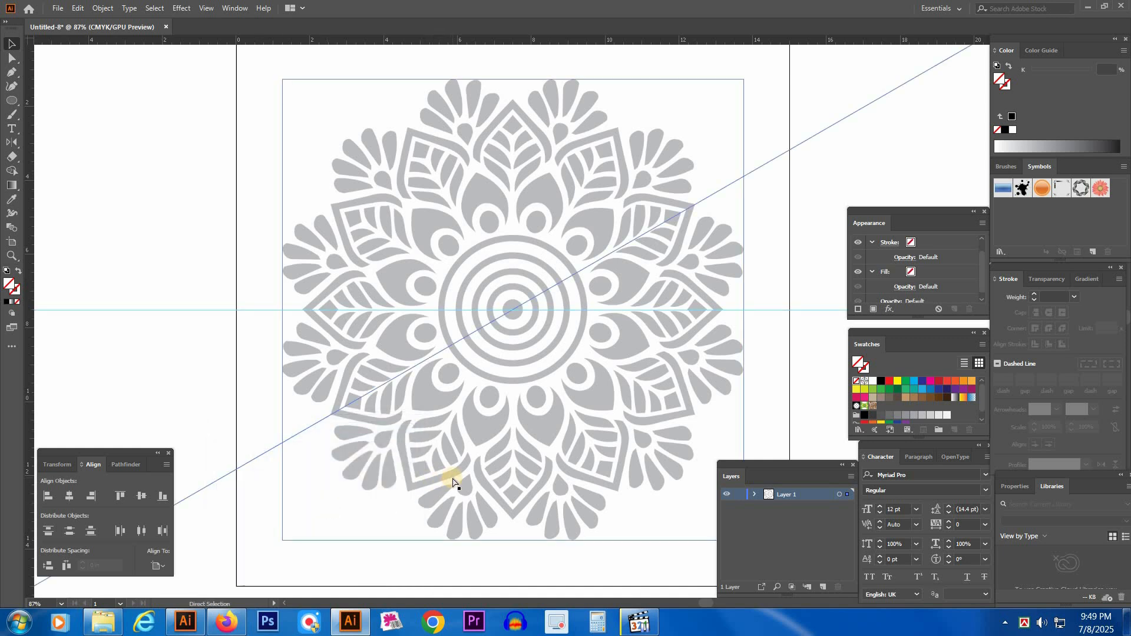
Repeat the rotated guide copy four more times to complete the twelve-part radial guides, and deselect them.
key("ctrl+d")
key("ctrl+d")
key("ctrl+d")
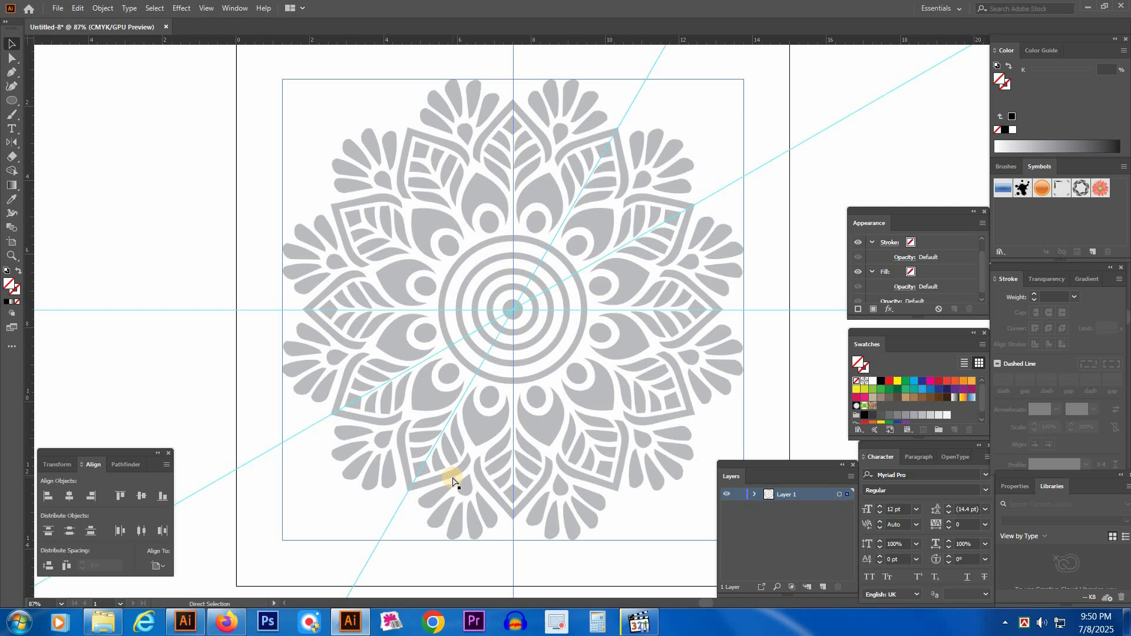
key("ctrl+d")
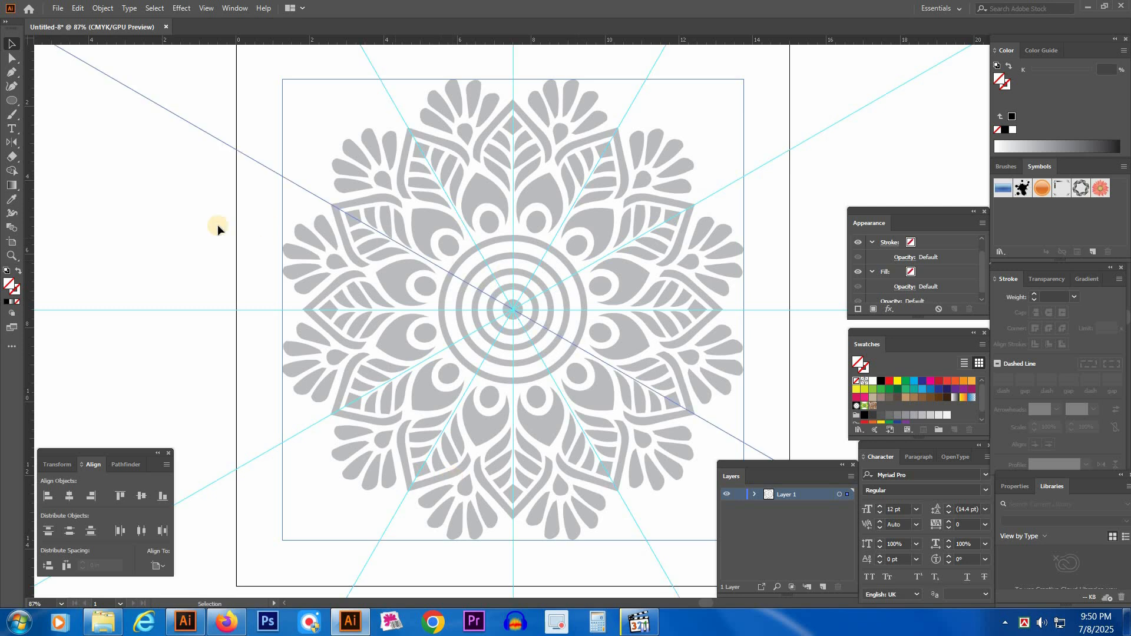
left_click(186, 225)
Select the reference mandala together with all the radial guides.
key("space")
left_click_drag(710, 292, 661, 277)
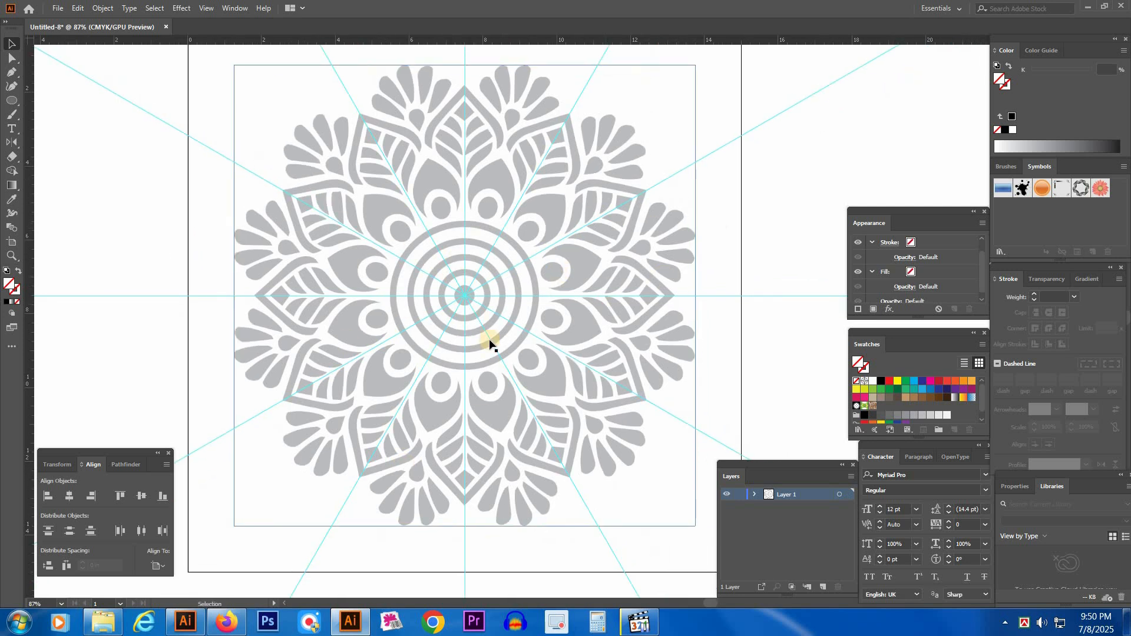
left_click_drag(736, 229, 740, 230)
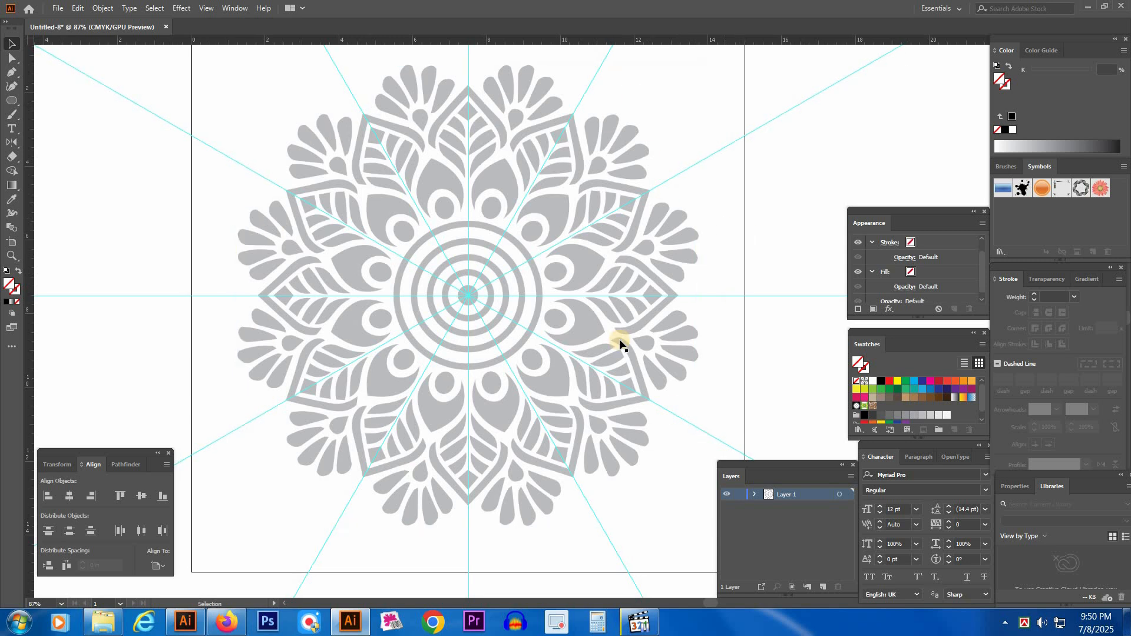
key("space")
left_click_drag(811, 189, 814, 192)
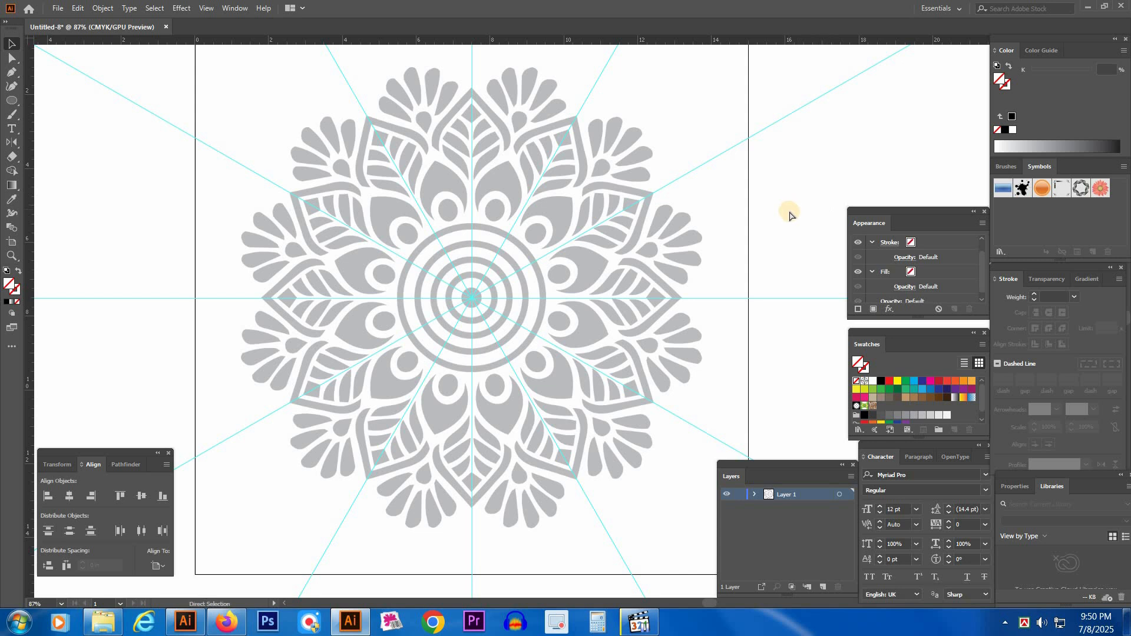
key("ctrl+a")
left_click_drag(108, 134, 772, 353)
left_click(789, 248)
key("ctrl+a")
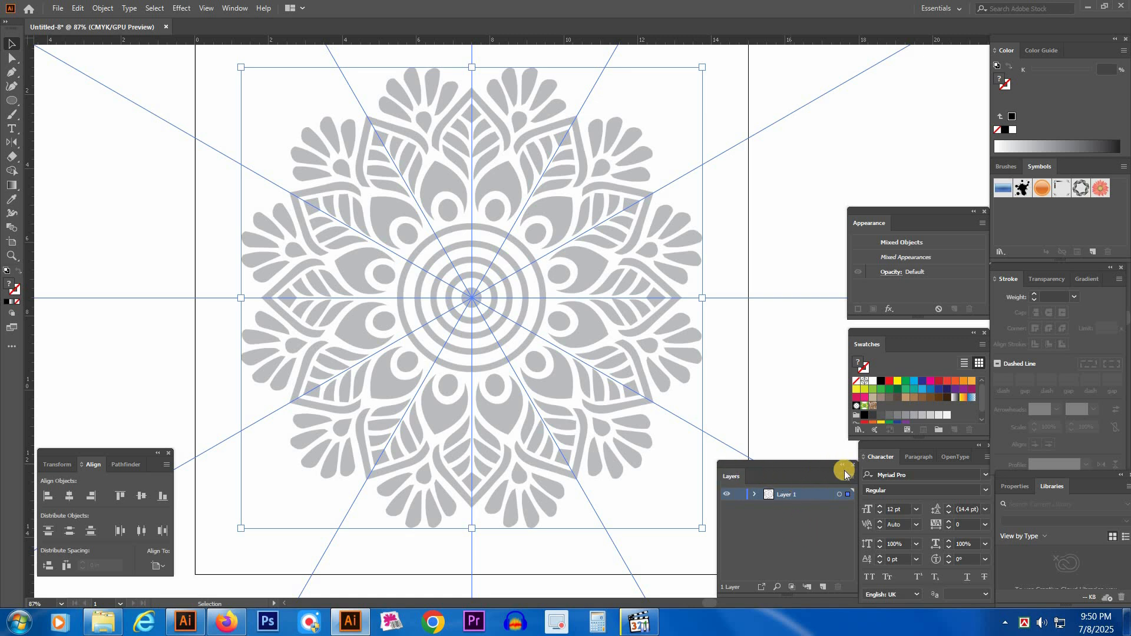
Lock Layer 1, which holds the mandala and guides, and add a new layer above it.
left_click(228, 9)
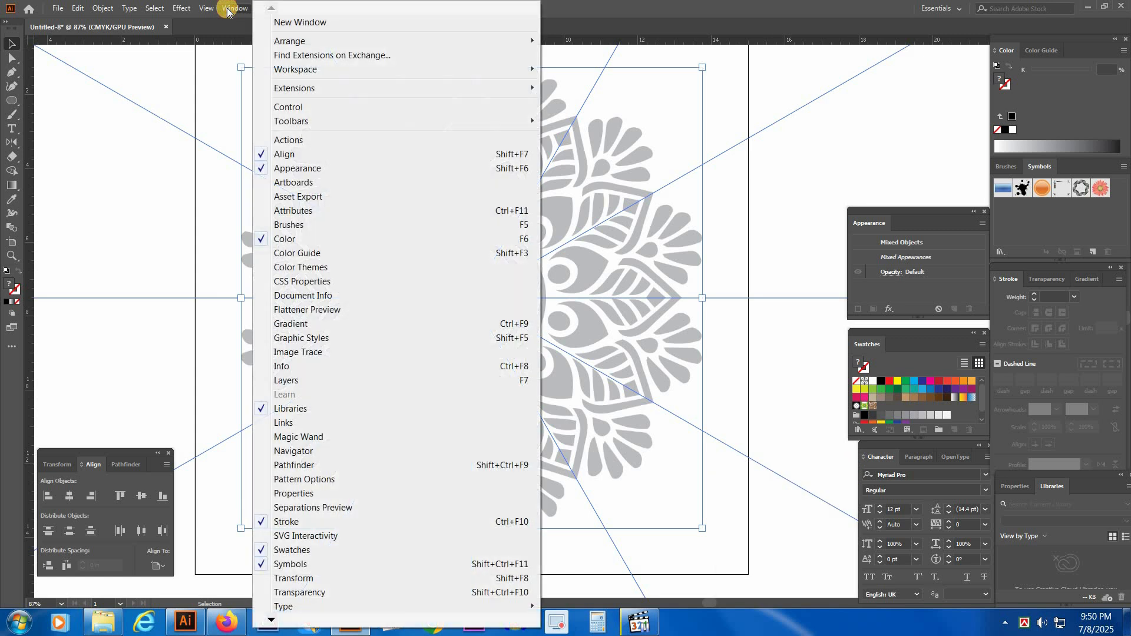
left_click(299, 380)
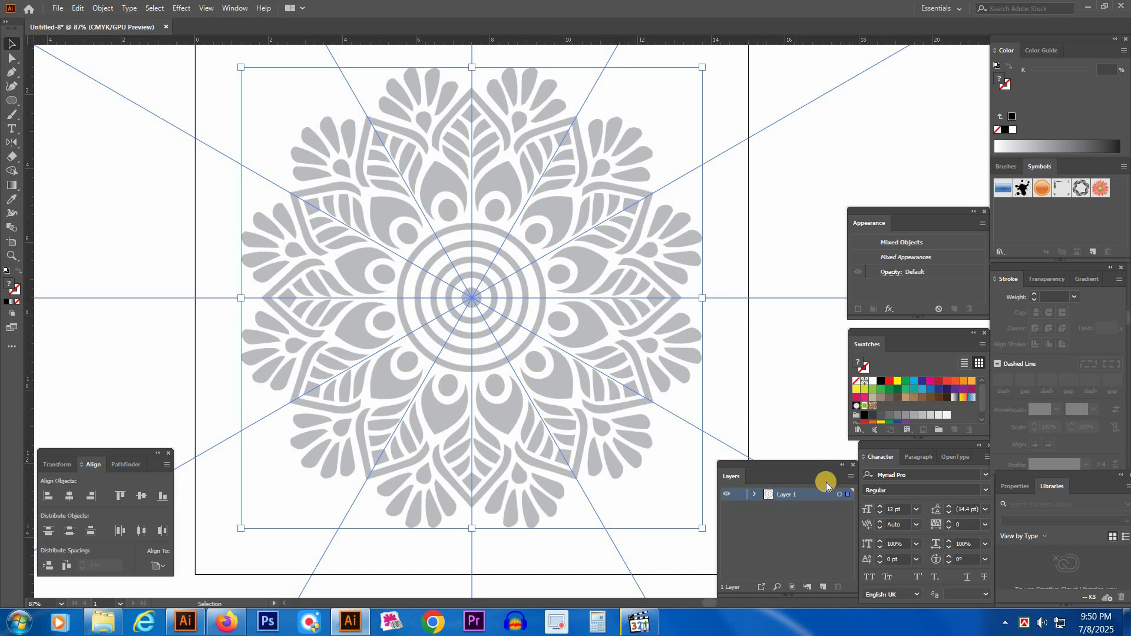
left_click(739, 495)
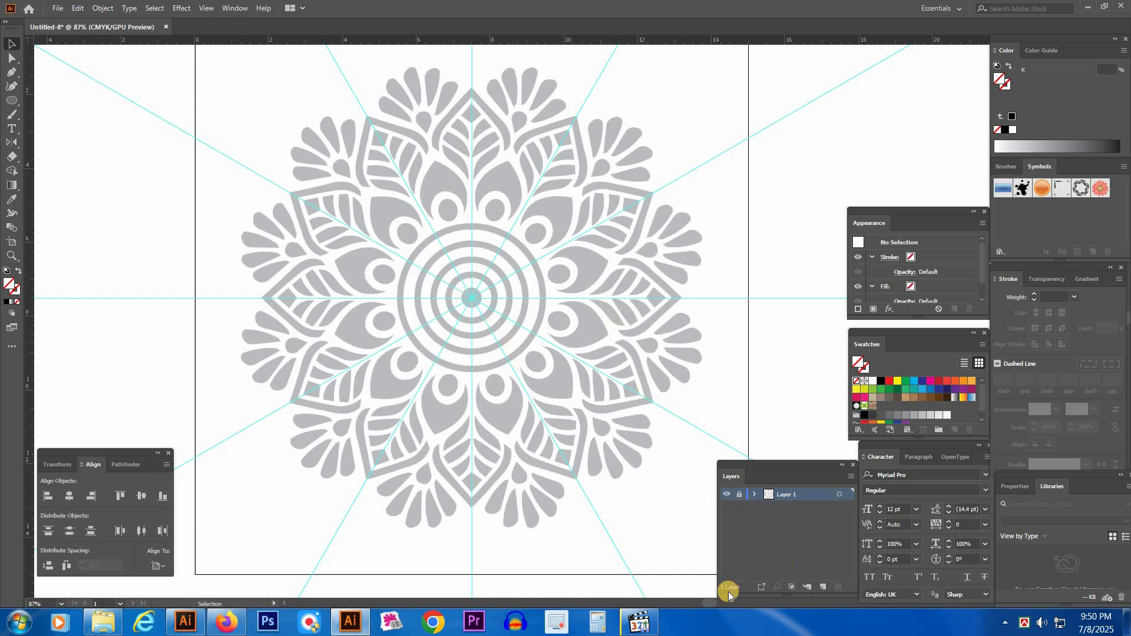
left_click(822, 587)
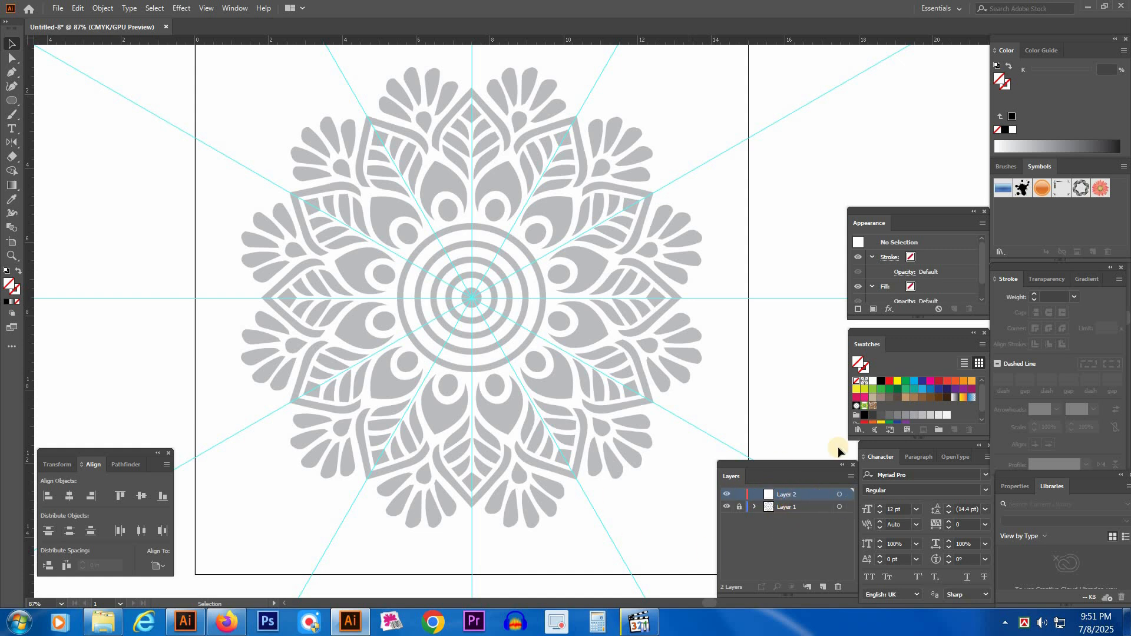
Activate the Ellipse tool and check that Smart Guides are turned on.
left_click(13, 101)
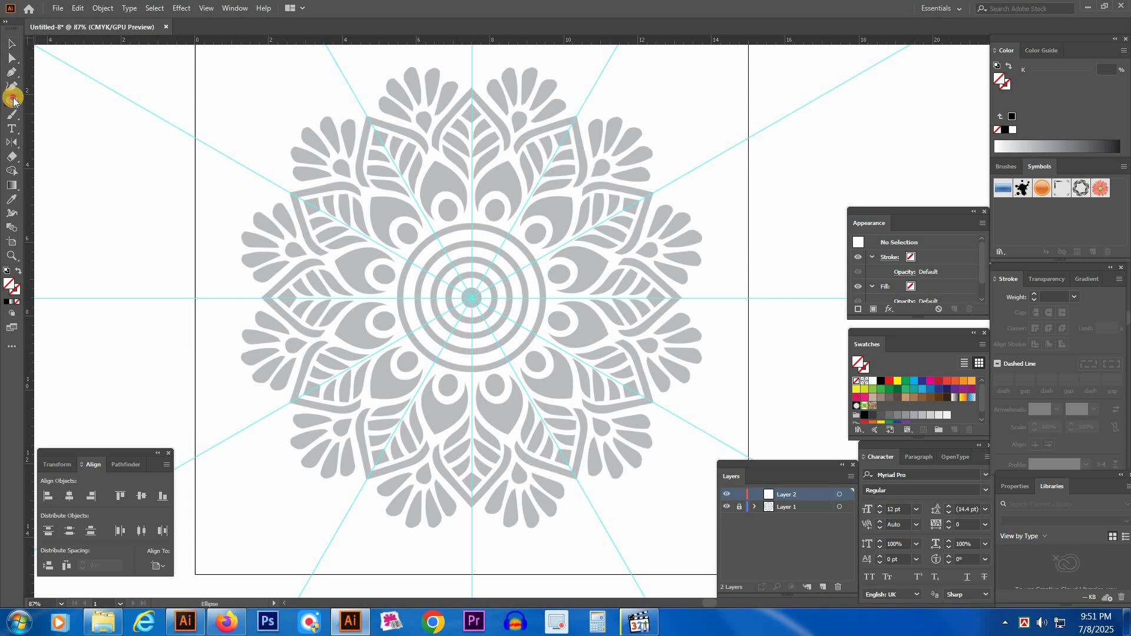
left_click_drag(20, 103, 88, 112)
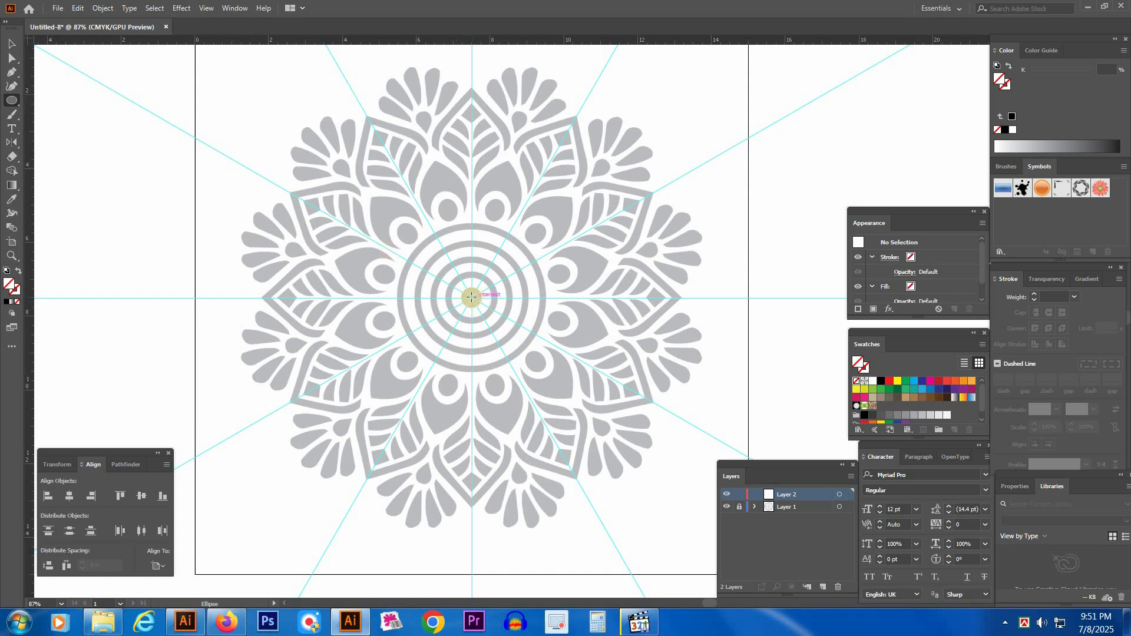
scroll(474, 299, "up", 1)
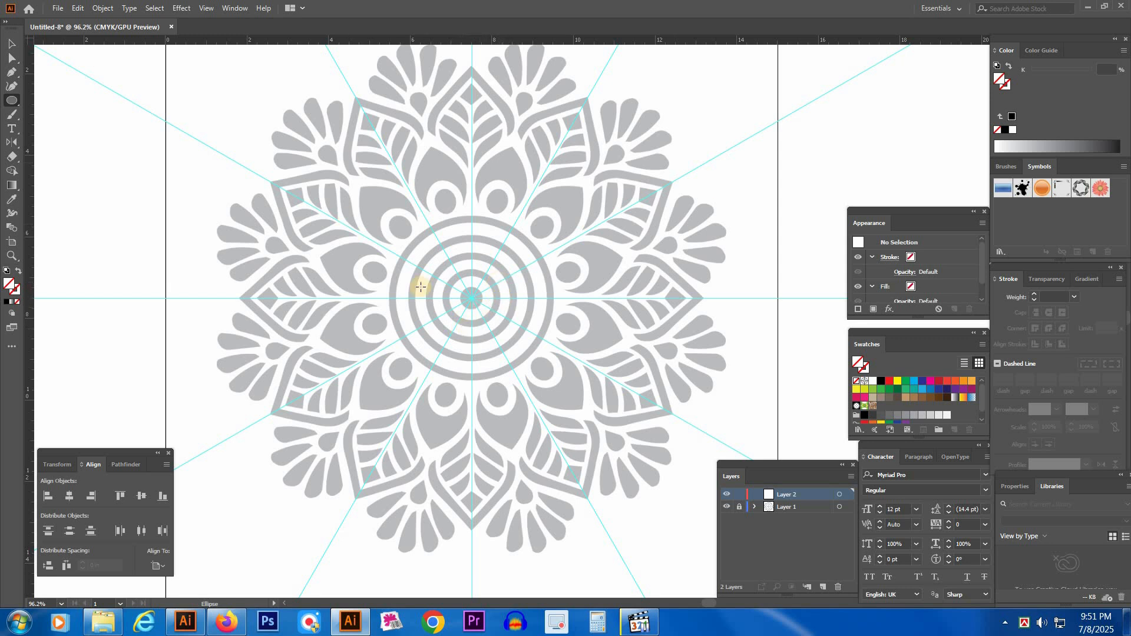
left_click(228, 8)
mouse_move(205, 7)
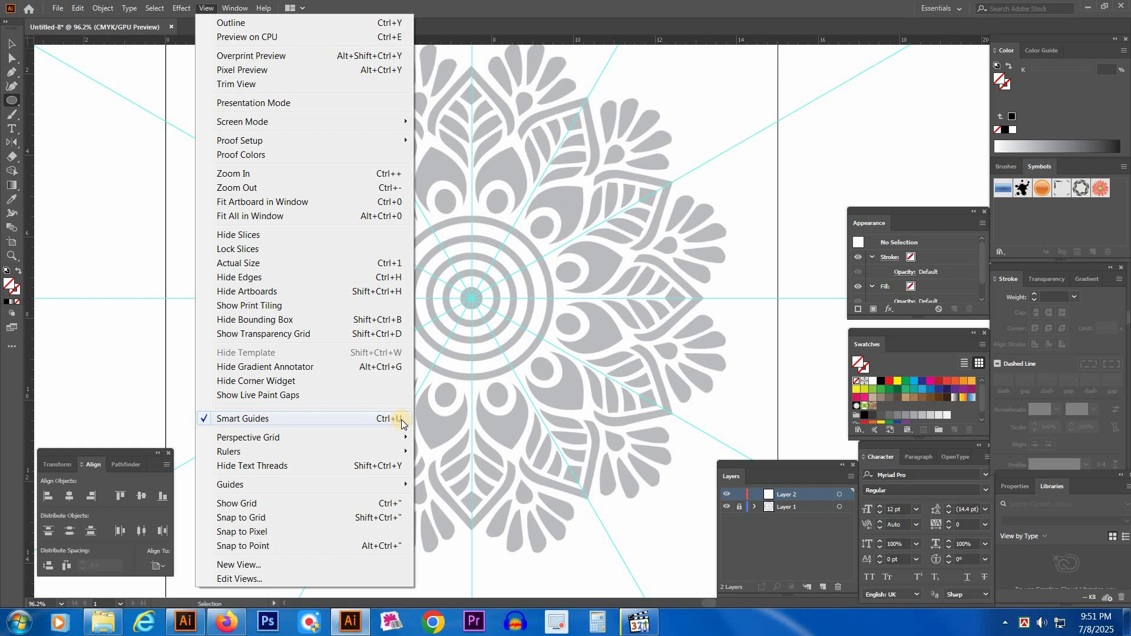
Draw a circle from the guides' intersection around the whole mandala and give it a red 2 pt stroke.
left_click(471, 298)
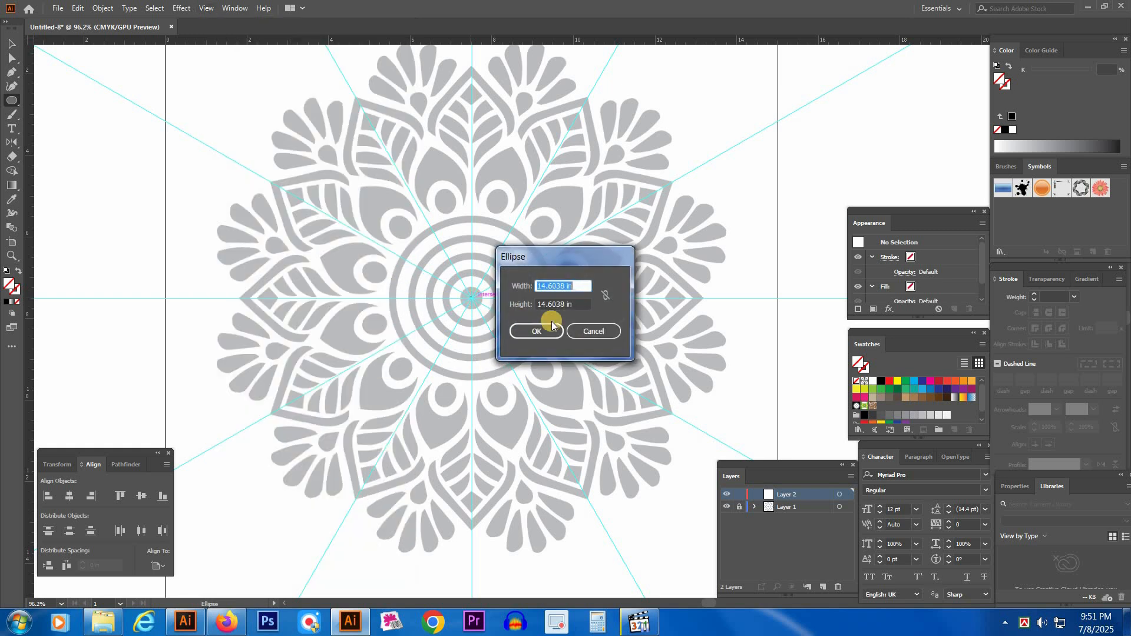
left_click(534, 329)
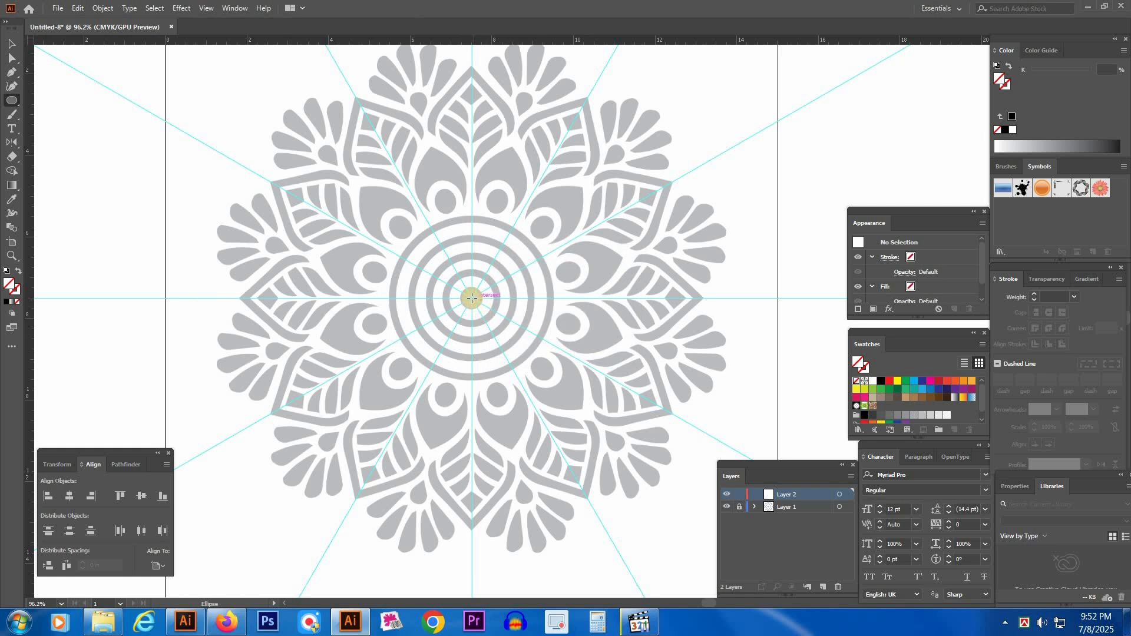
left_click_drag(471, 298, 732, 588)
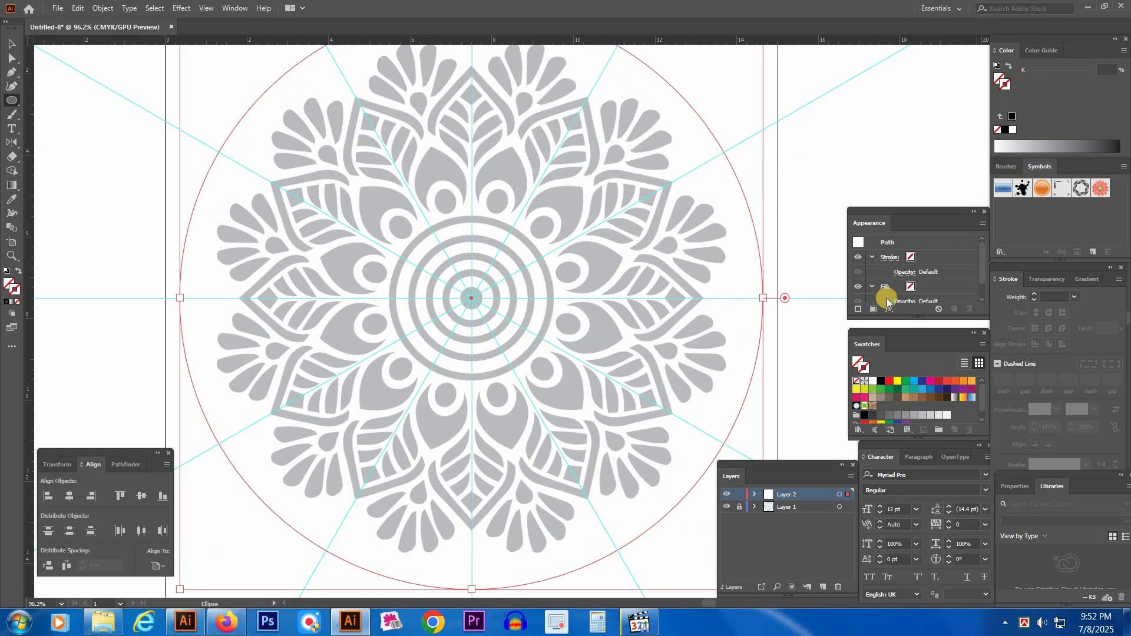
left_click(889, 381)
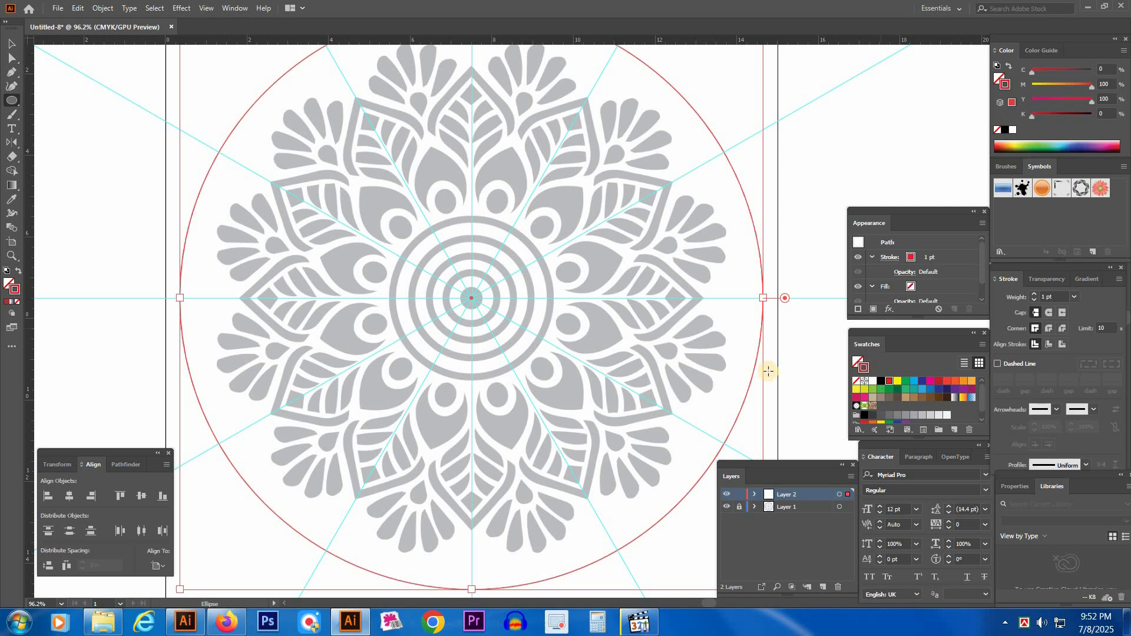
left_click(1034, 294)
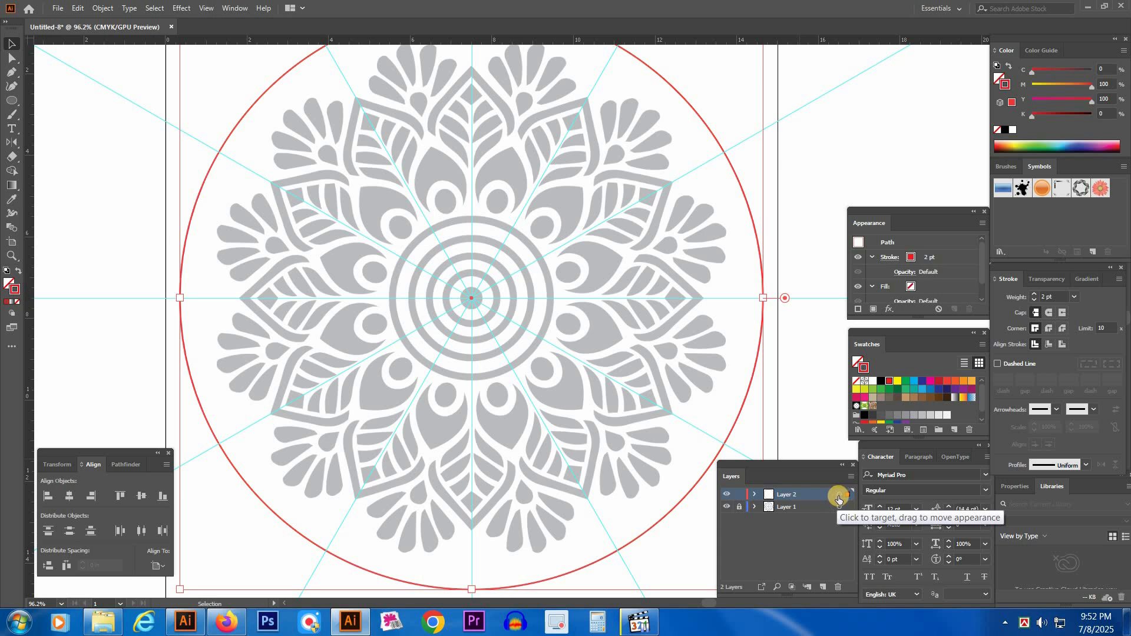
Target the whole of Layer 2 and open the Distort & Transform Transform effect for it.
left_click(839, 495)
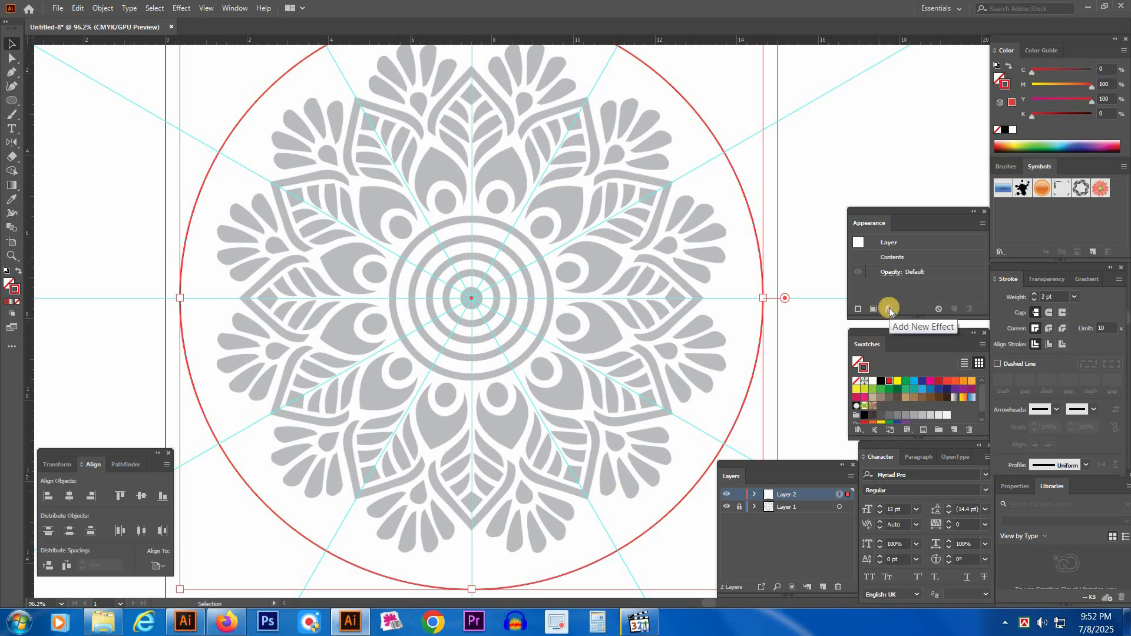
left_click(181, 8)
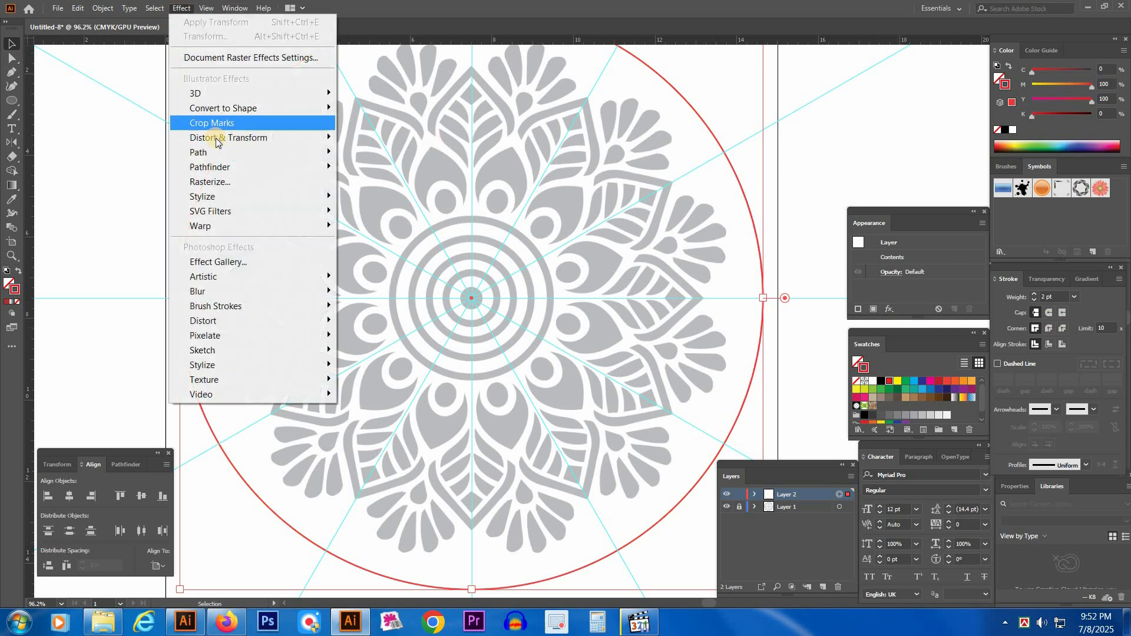
mouse_move(206, 140)
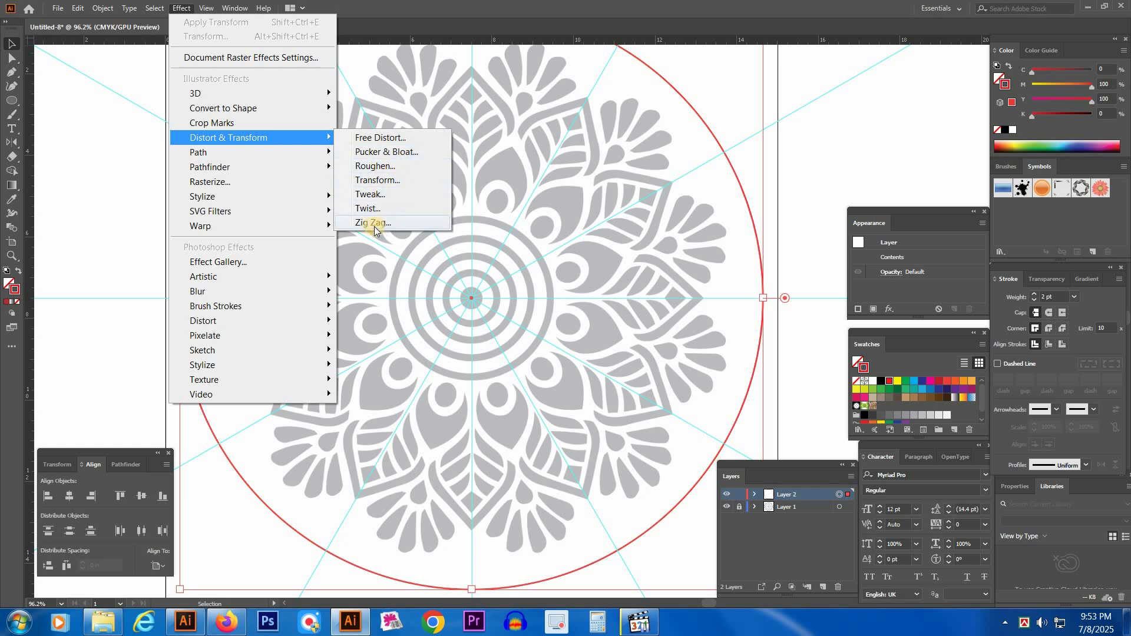
left_click(383, 181)
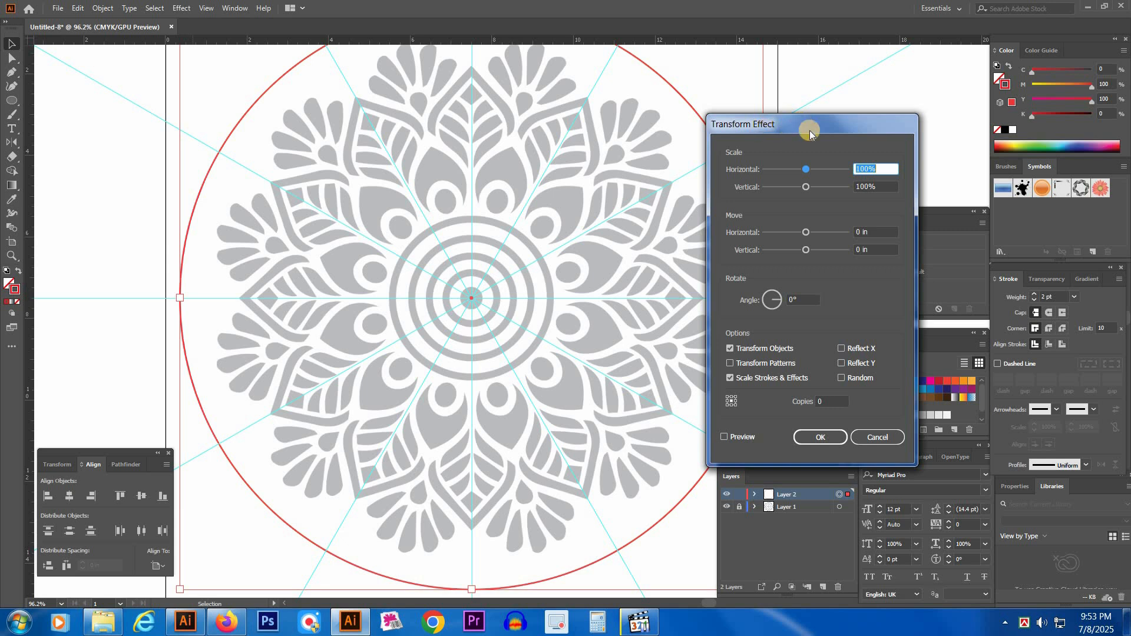
left_click(866, 232)
left_click(838, 249)
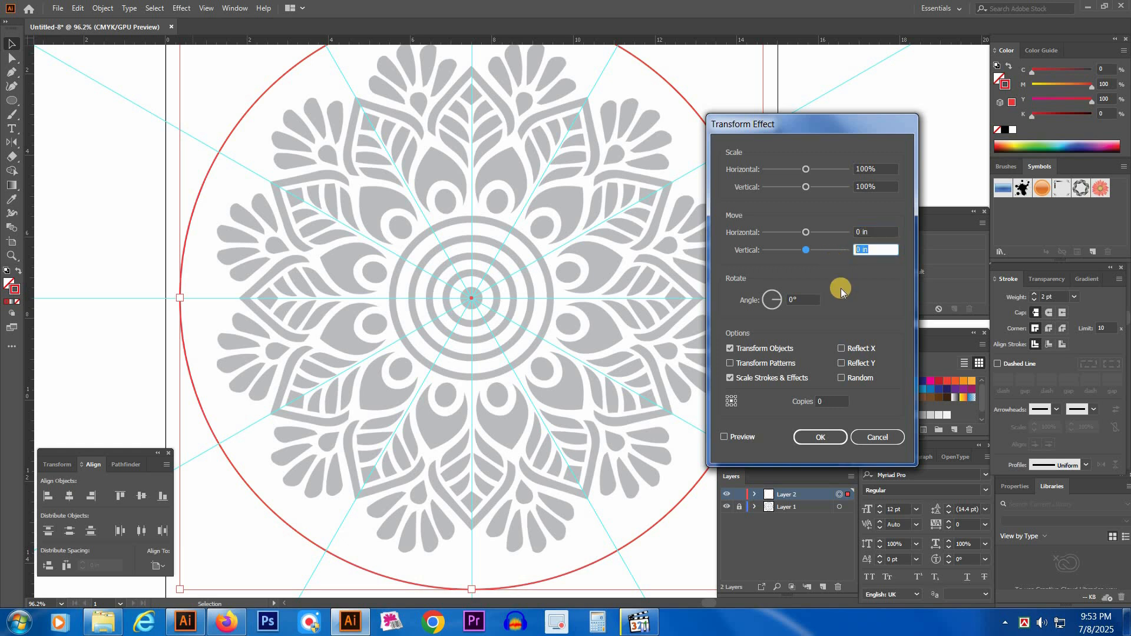
left_click(831, 404)
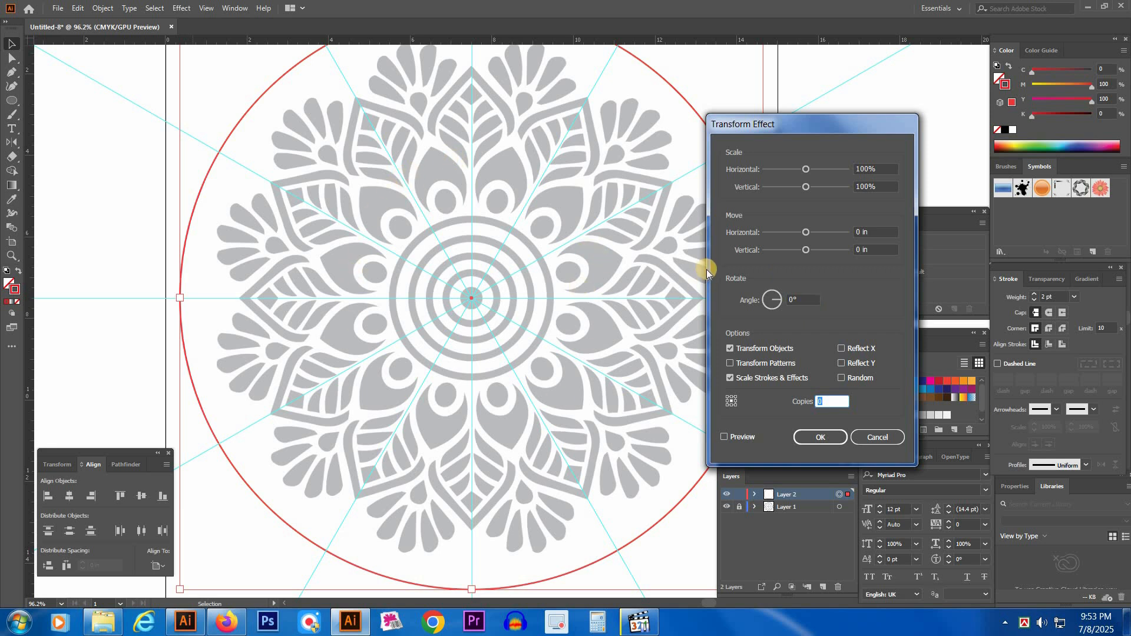
Set the Transform effect's rotation angle to 360/12 with 11 copies and apply it to Layer 2.
left_click(765, 317)
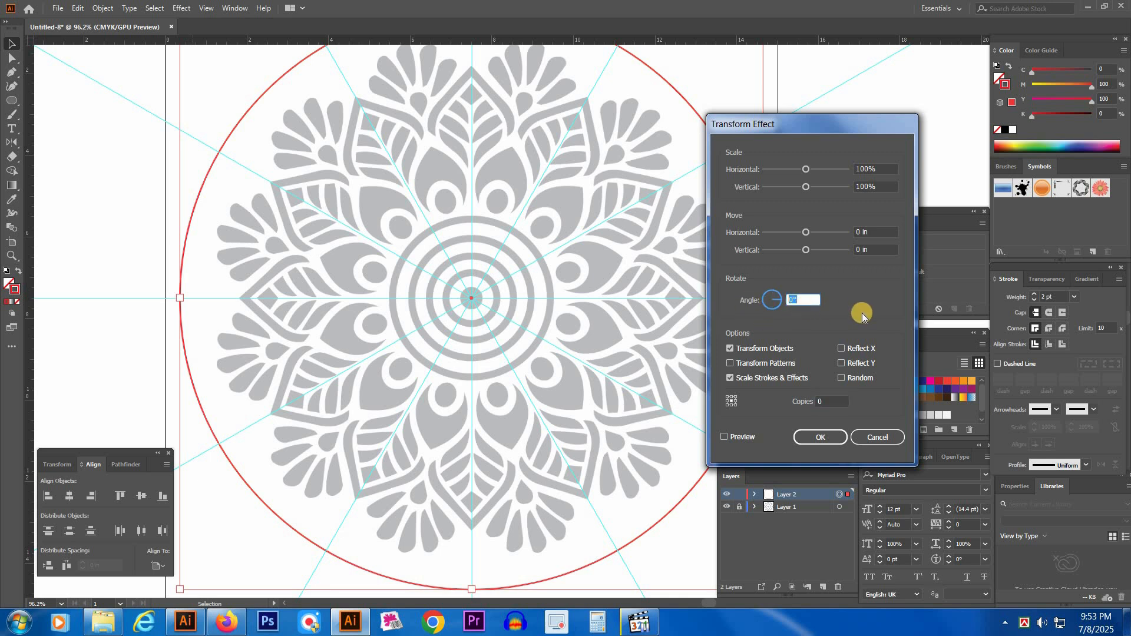
type("360")
type("/12")
left_click(833, 405)
left_click_drag(808, 406, 807, 408)
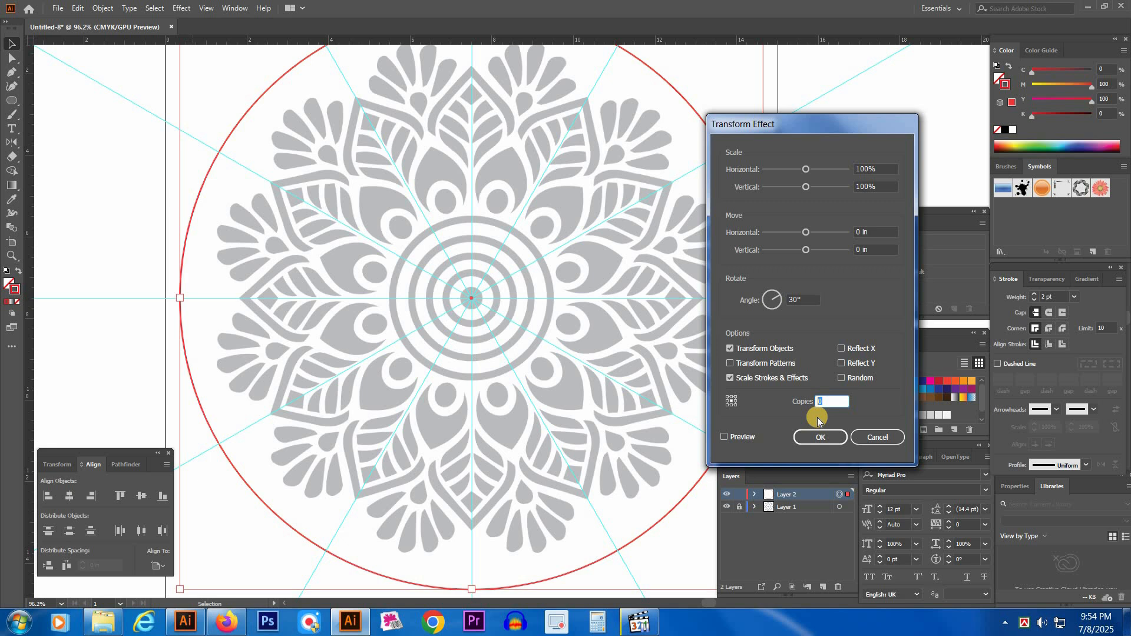
type("11")
left_click(831, 435)
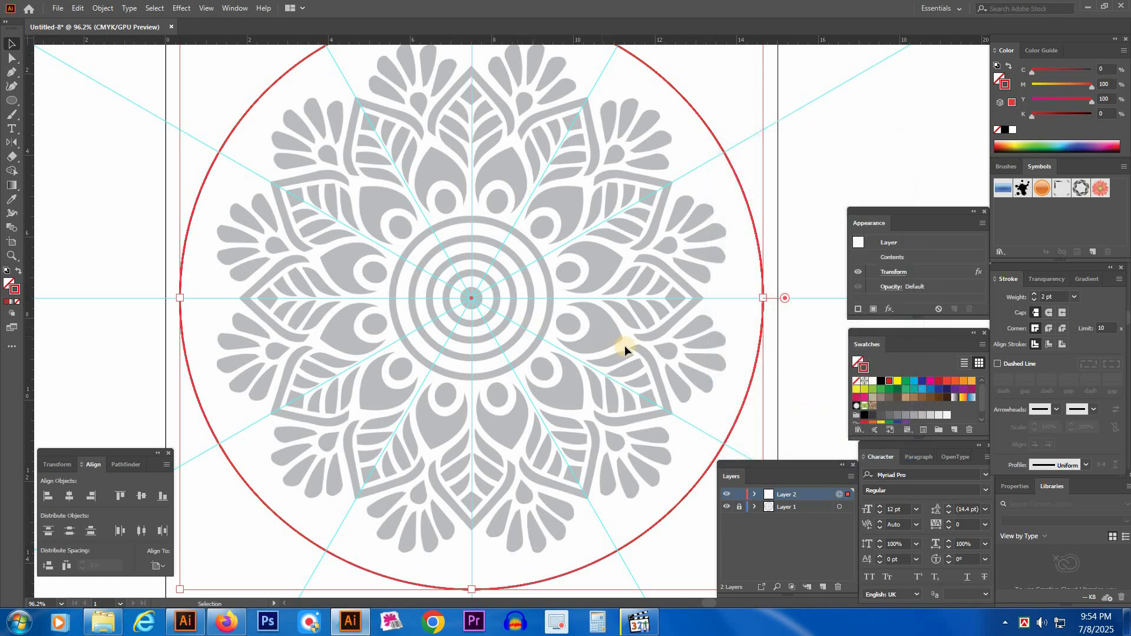
Expand Layer 2's contents and lock the large red circle.
left_click(755, 496)
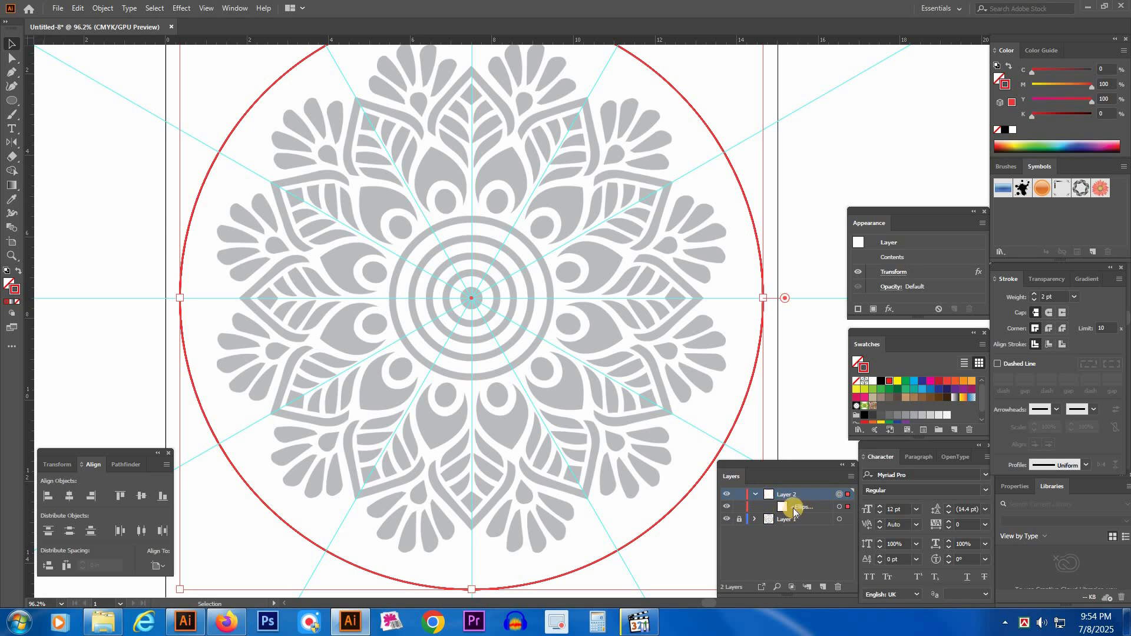
left_click(741, 508)
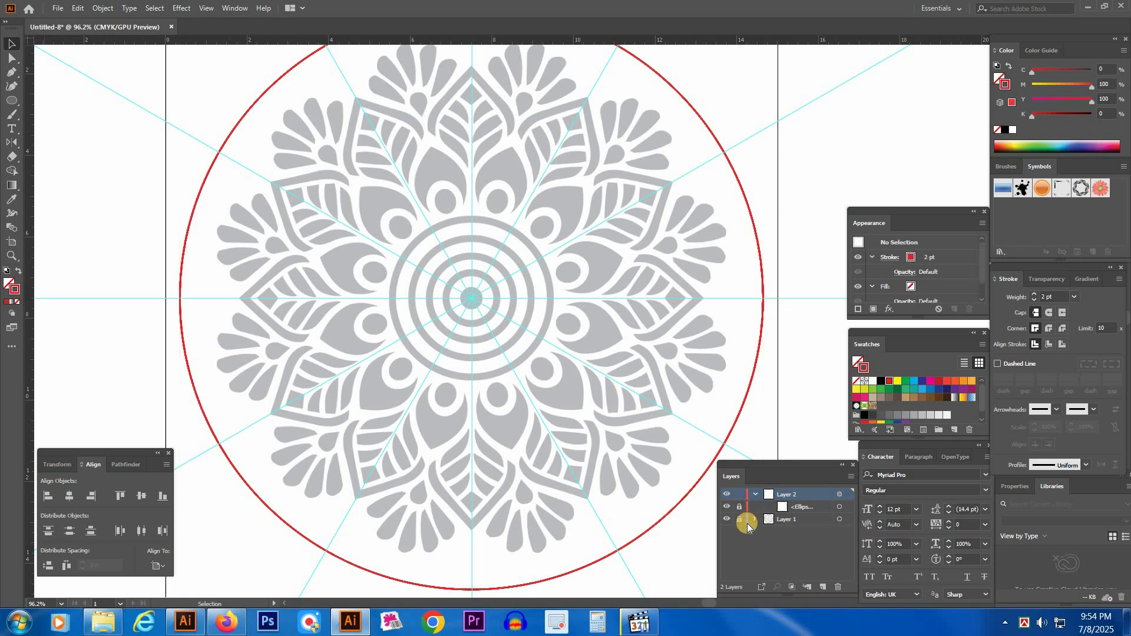
mouse_move(698, 163)
left_mouse_down()
mouse_move(729, 104)
mouse_move(709, 172)
left_mouse_up()
Draw a circle from the guides' intersection that covers the mandala's solid central dot.
left_click_drag(470, 295, 552, 299)
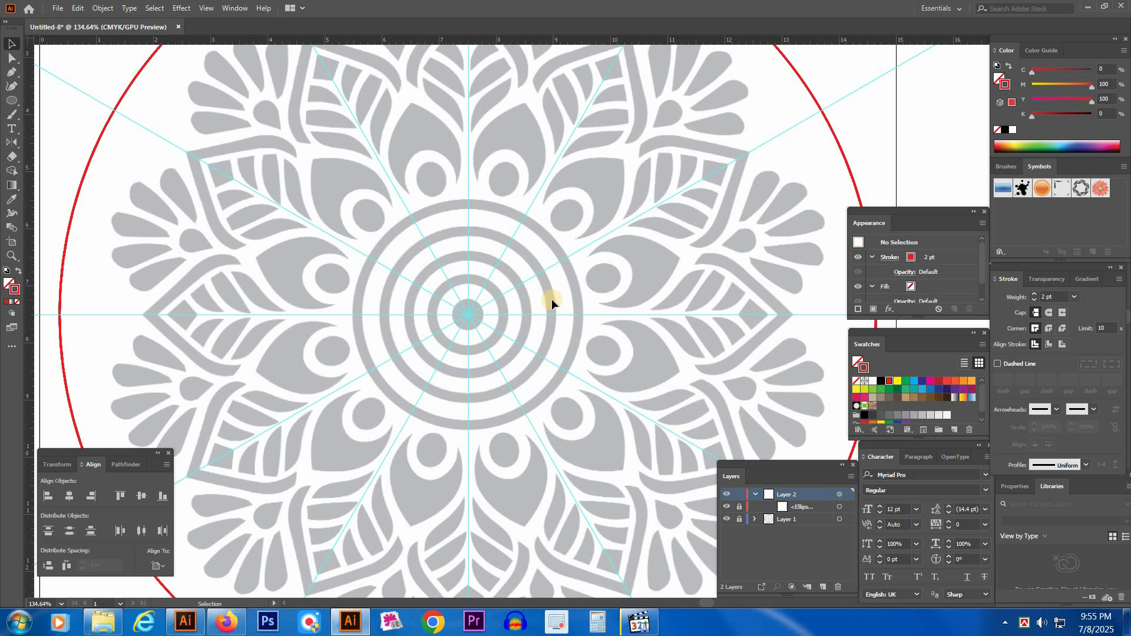
left_click_drag(518, 290, 537, 299)
key("a")
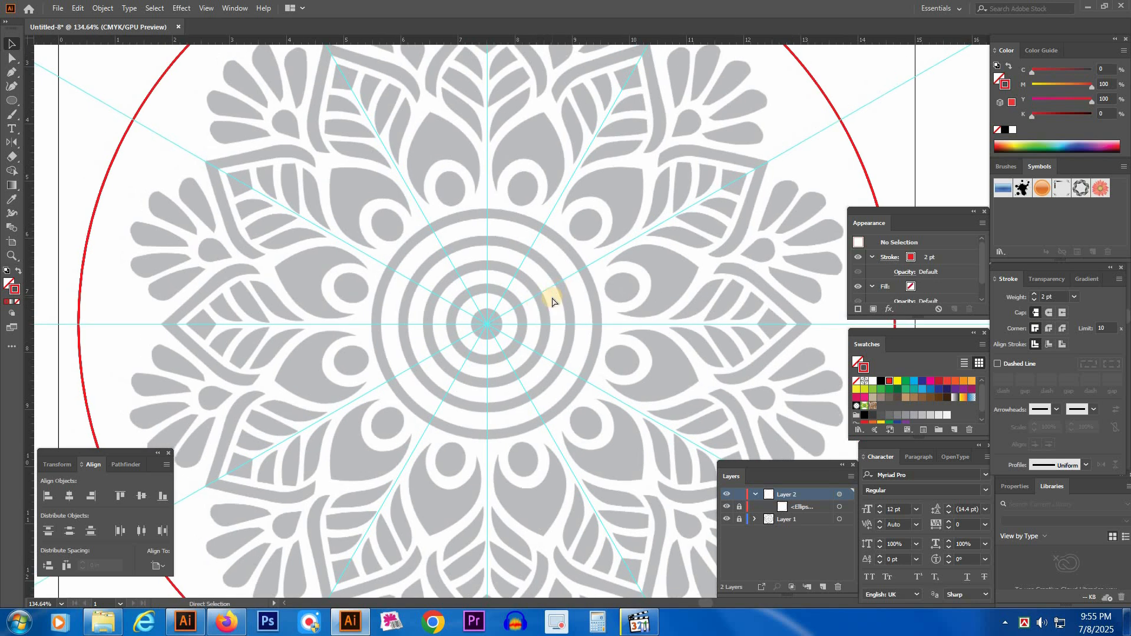
key("ctrl+plus")
key("ctrl+plus")
left_click_drag(556, 304, 581, 277)
left_click(12, 100)
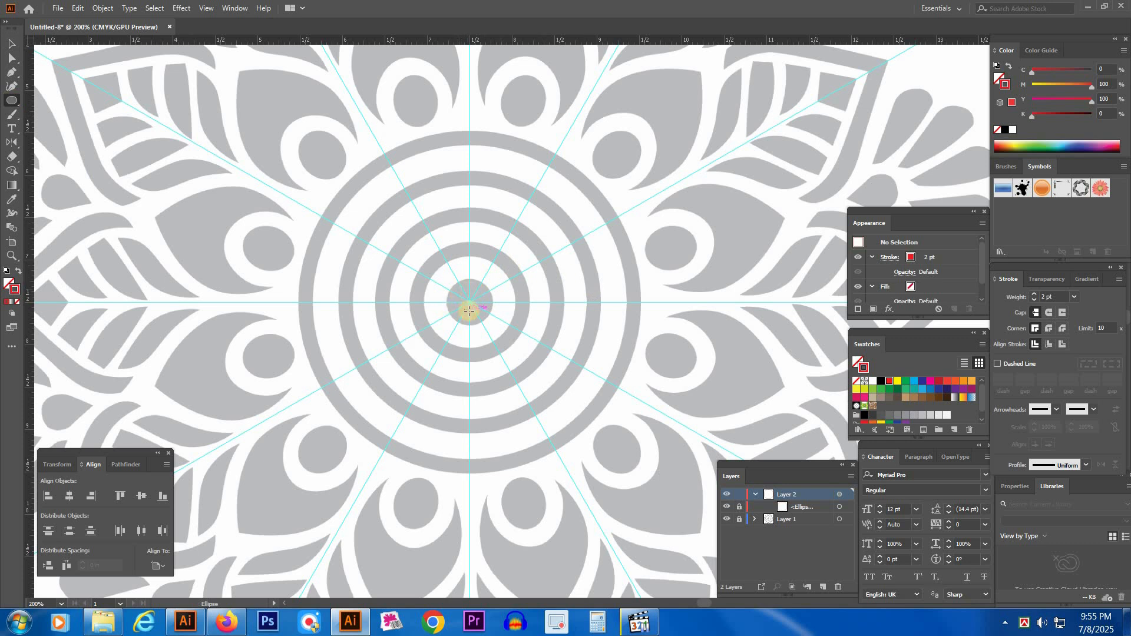
key("ctrl+space")
left_click_drag(490, 301, 574, 405)
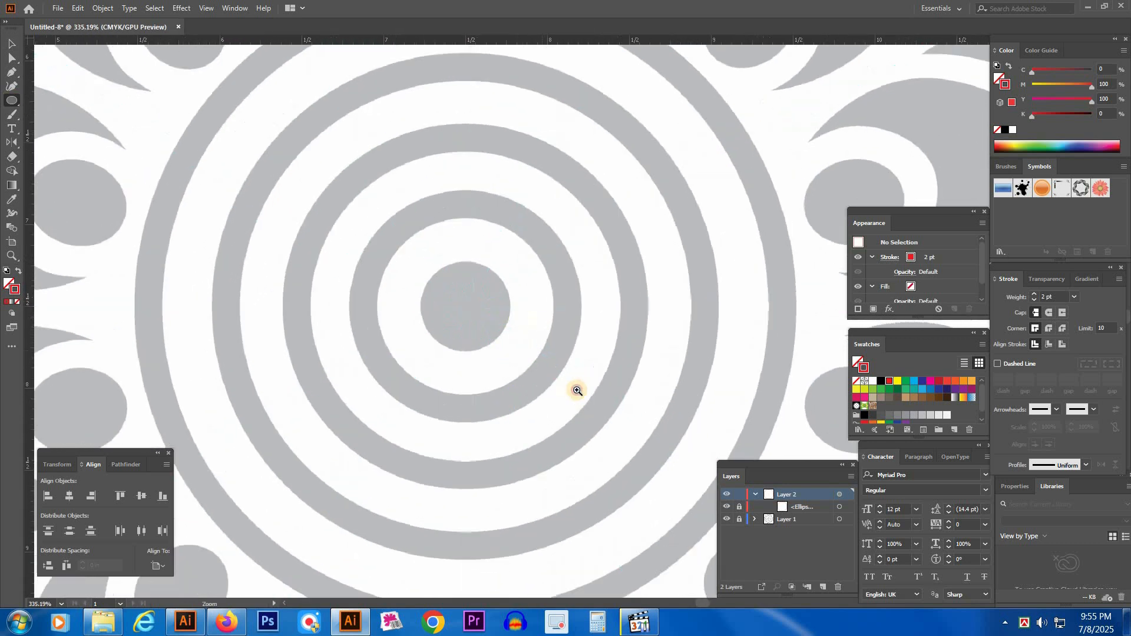
left_click_drag(491, 310, 528, 311)
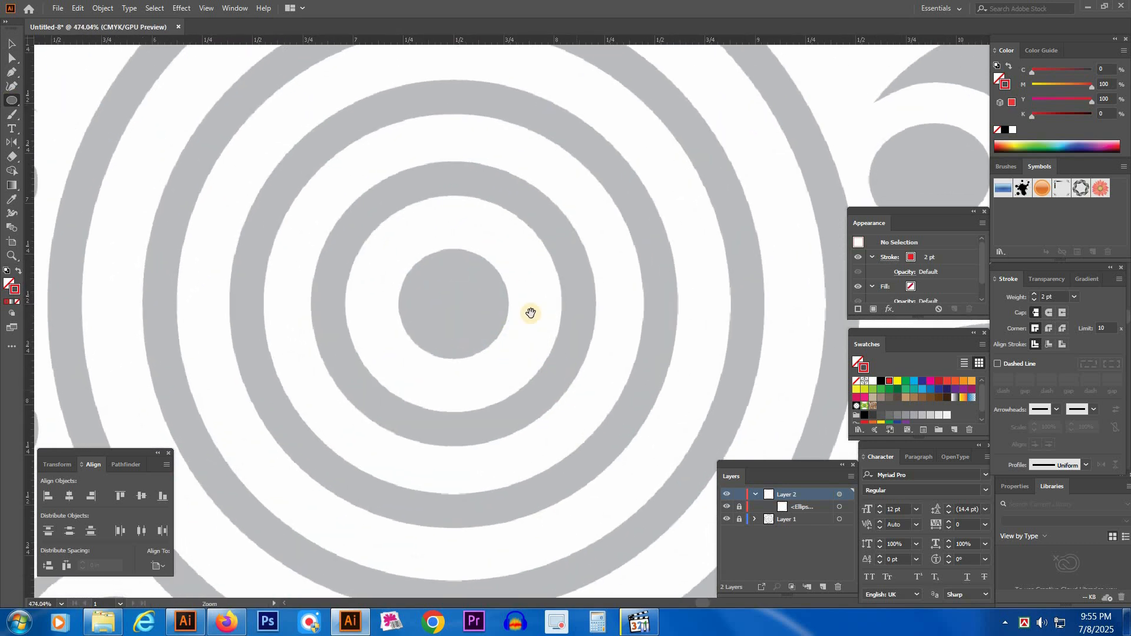
left_click_drag(455, 303, 505, 339)
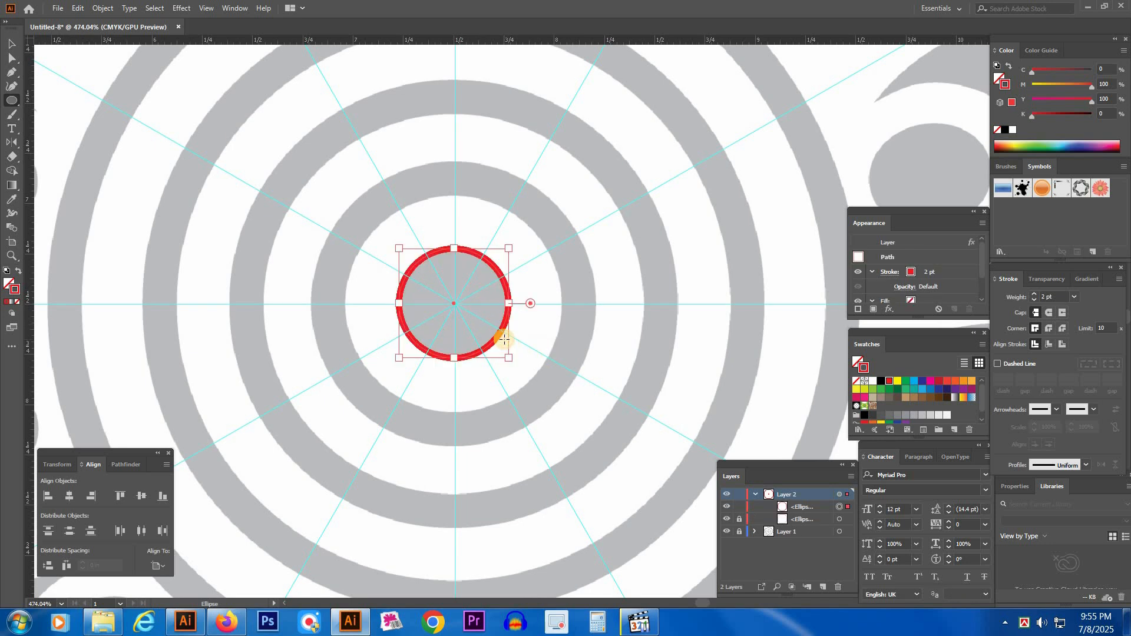
Duplicate the central circle in place and enlarge the copy concentrically to follow the innermost grey ring.
key("v")
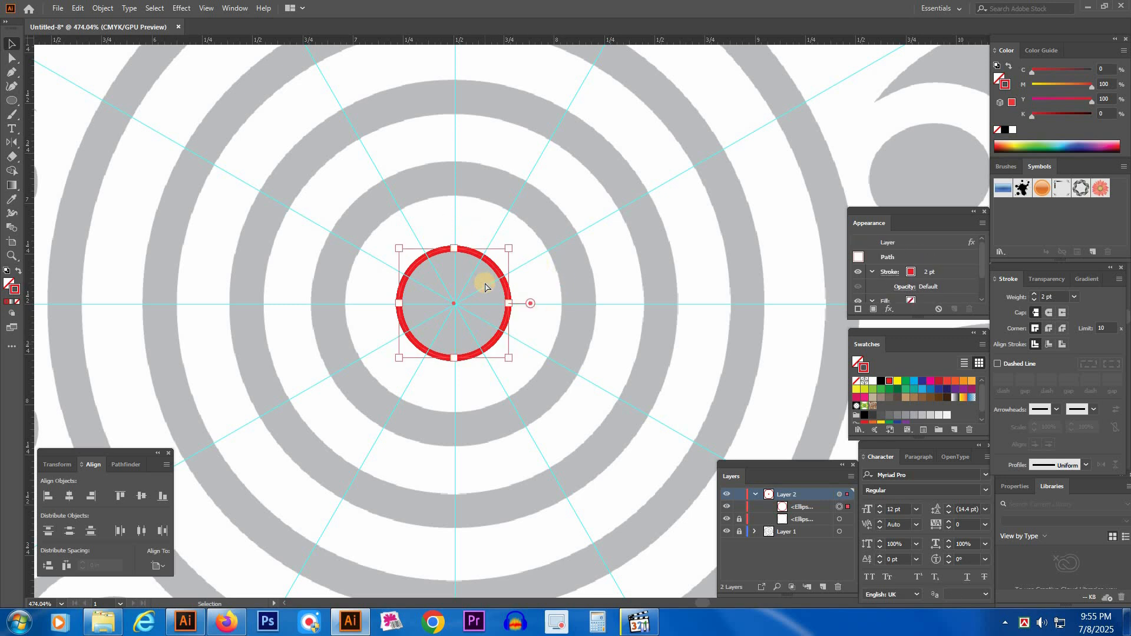
key("a")
key("v")
left_click_drag(418, 199, 492, 311)
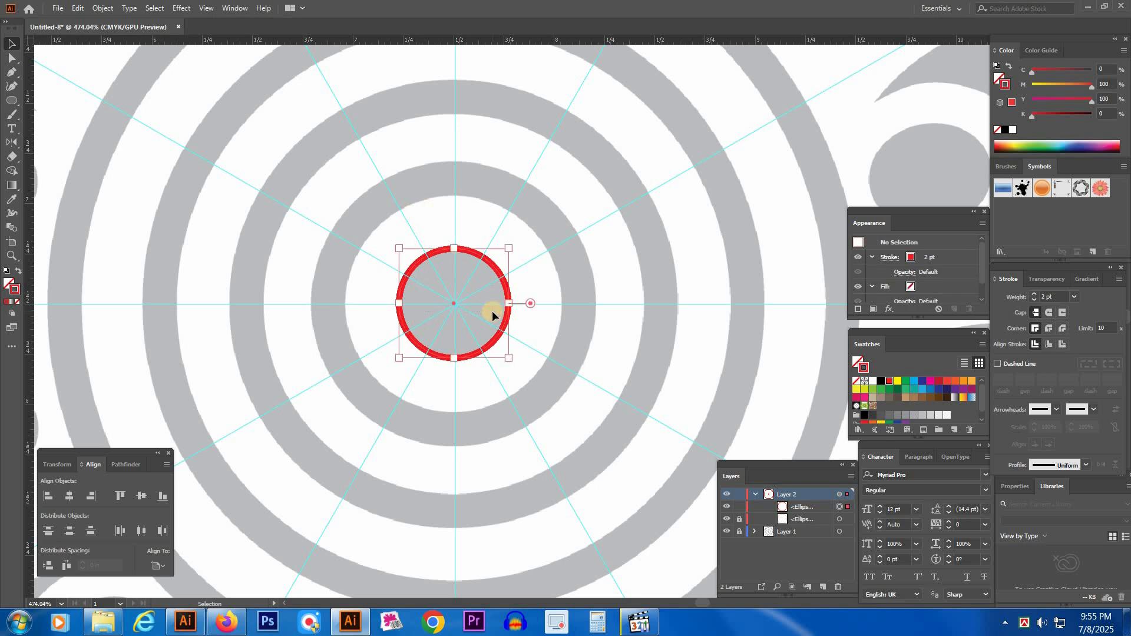
key("a")
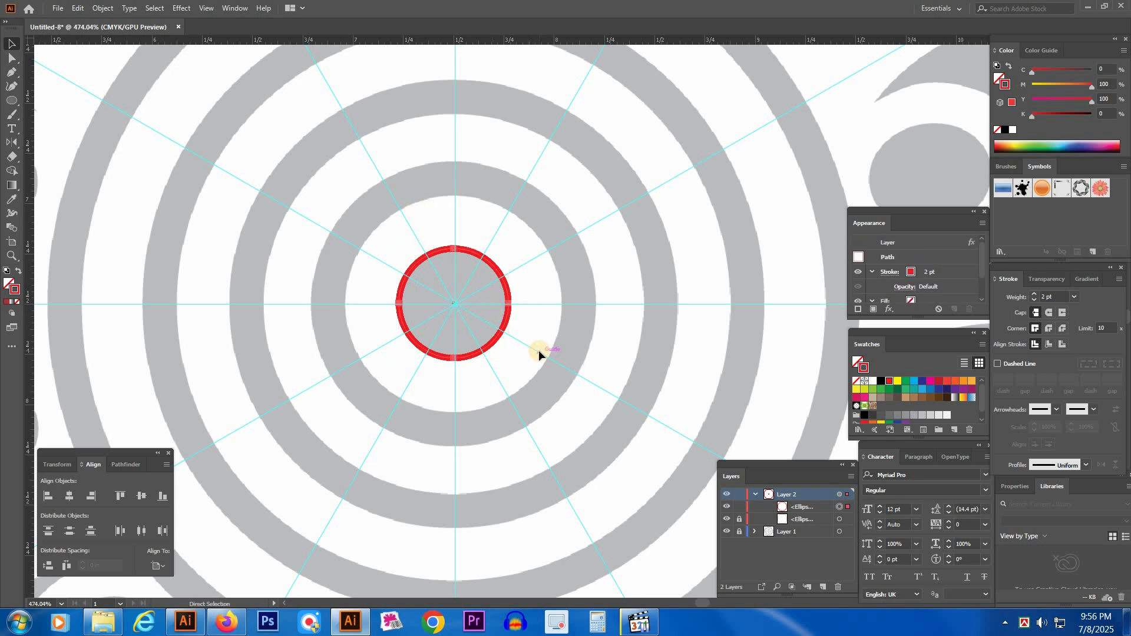
key("ctrl+f")
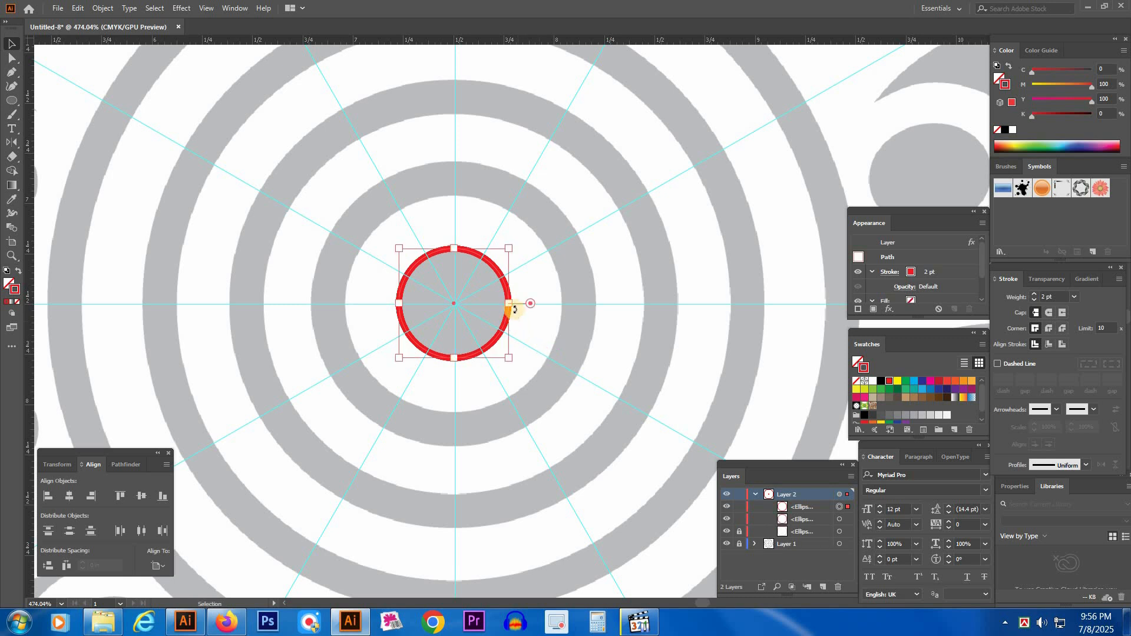
left_click_drag(512, 304, 575, 331)
key("a")
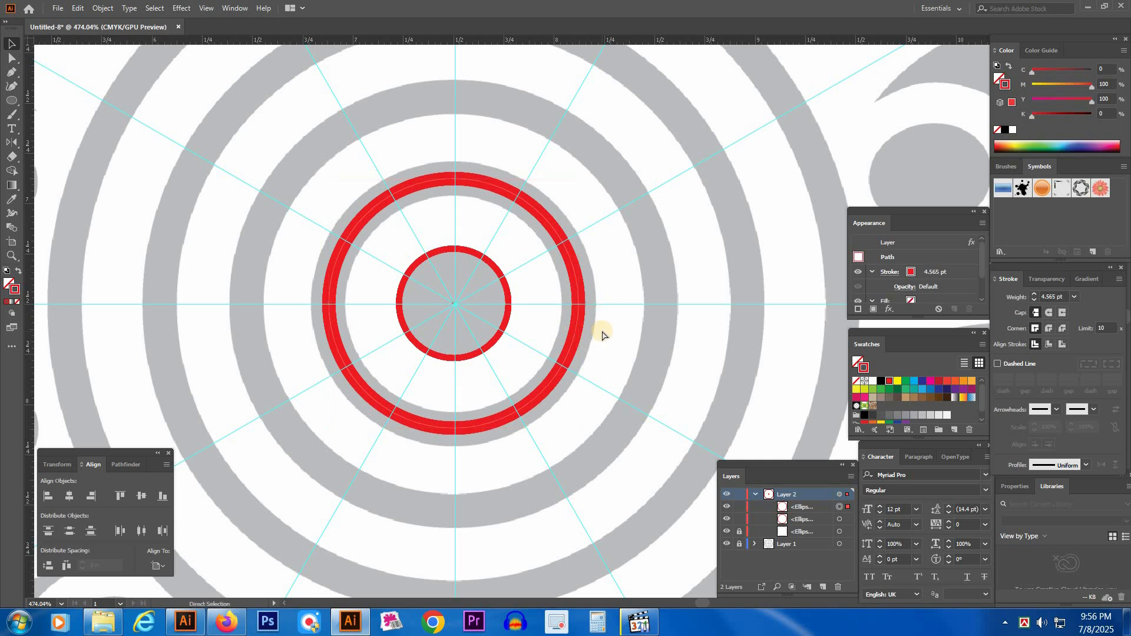
Duplicate the ring circle in place repeatedly, enlarging each copy concentrically to follow the three outer grey rings.
key("ctrl+c")
key("ctrl+f")
mouse_move(578, 304)
left_mouse_down()
mouse_move(659, 330)
mouse_move(652, 293)
mouse_move(697, 312)
left_mouse_up()
left_click(644, 290, "ctrl+alt")
key("v")
key("ctrl+minus")
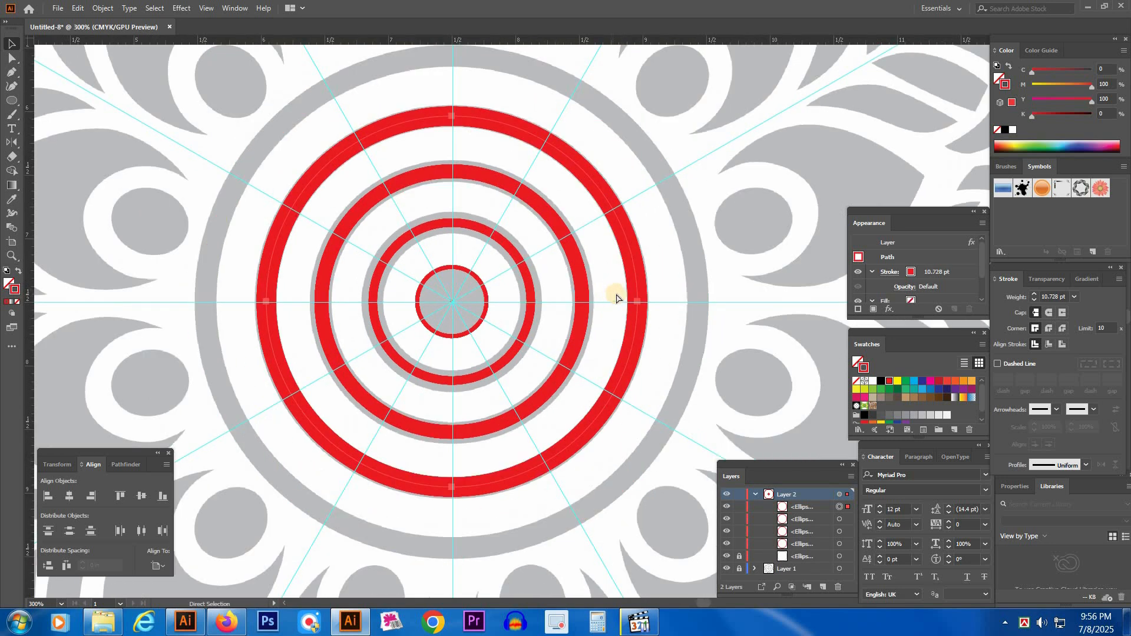
left_click(633, 297)
left_click_drag(638, 303, 700, 323)
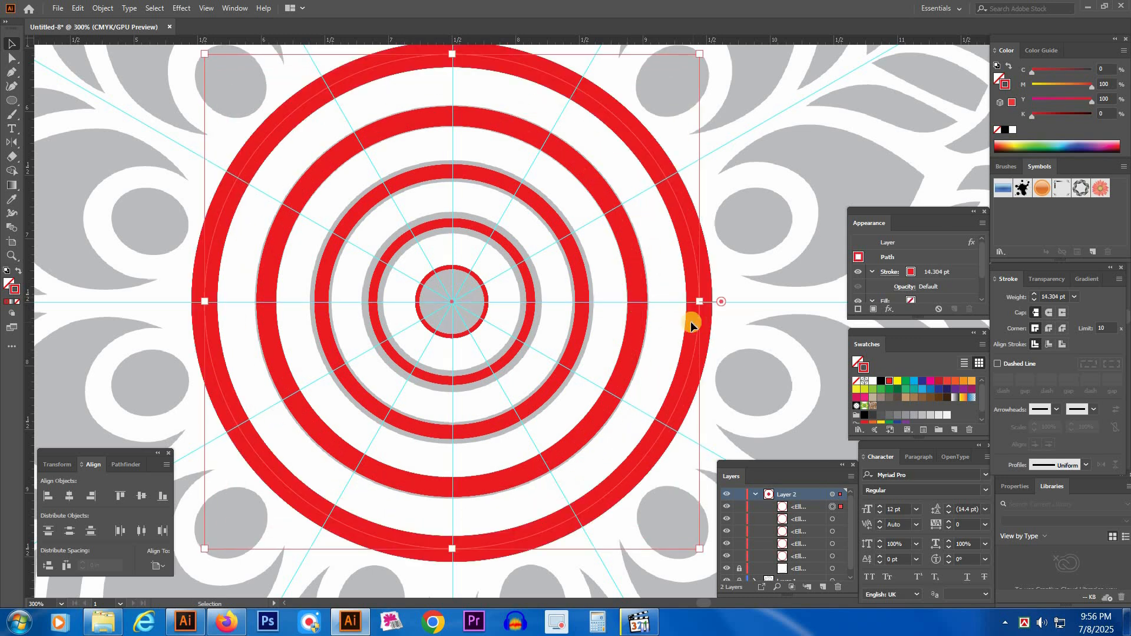
Set the stroke weight of all five concentric circles to 10 pt and deselect them.
left_click_drag(458, 333, 454, 334)
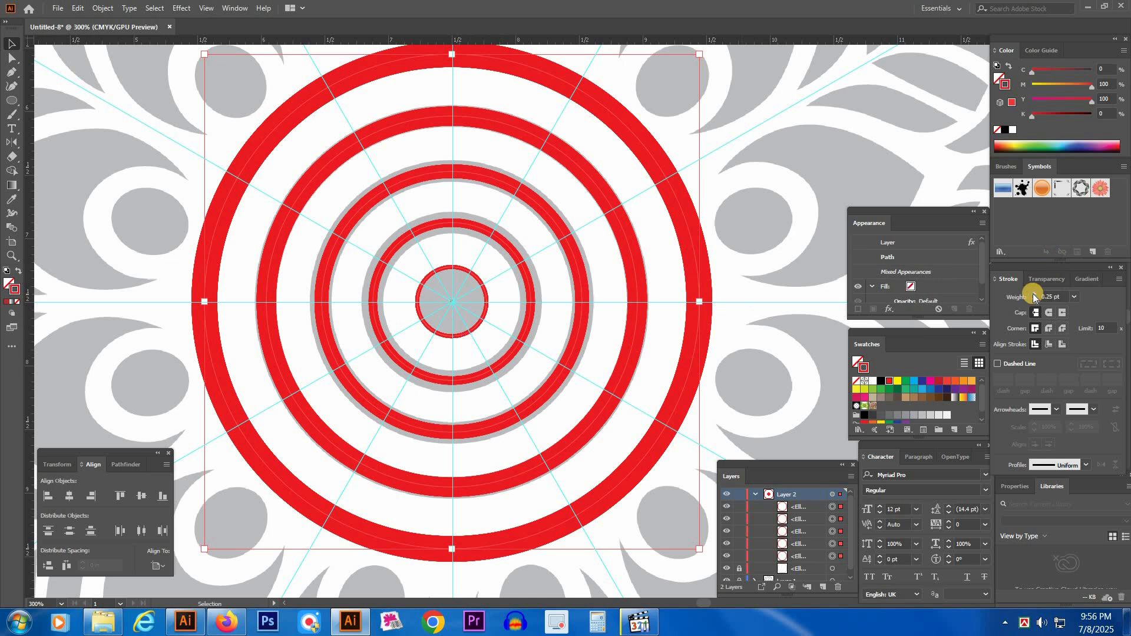
left_click(1034, 294)
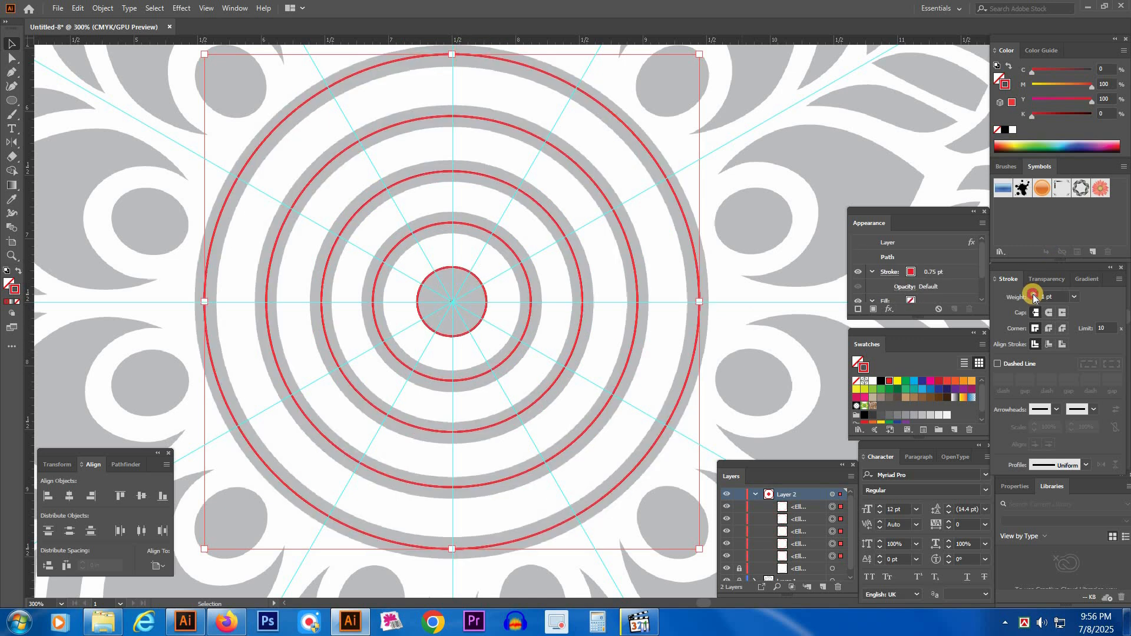
left_click(1033, 294)
left_click(1034, 295)
left_click(1035, 295)
left_click(1034, 294)
left_click(1035, 294)
left_click(804, 255)
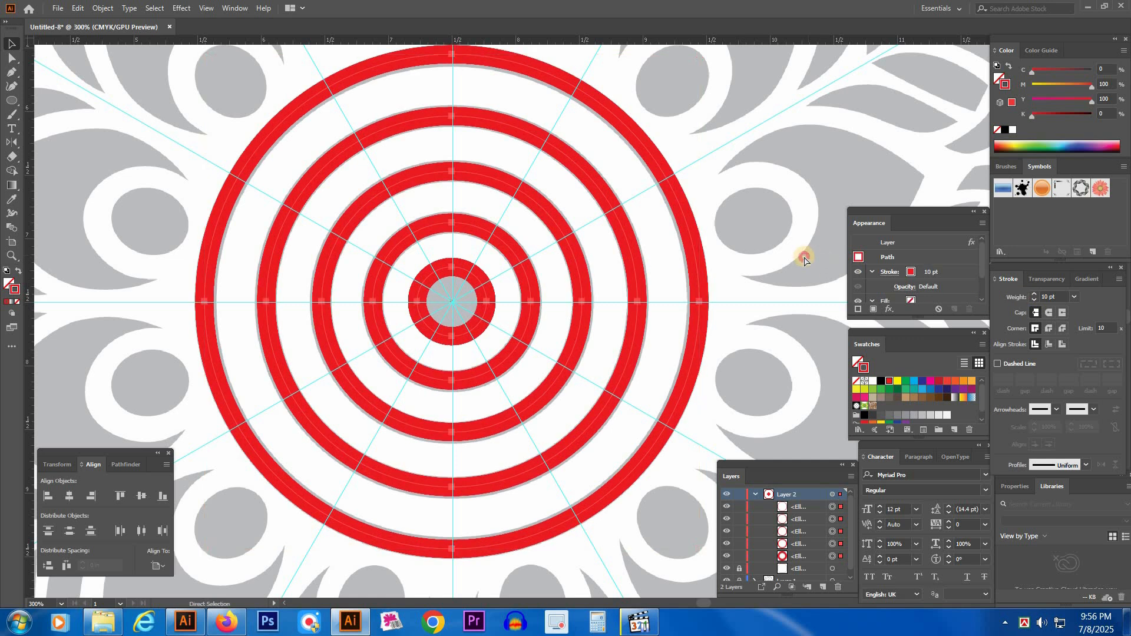
Swap the fill and stroke of the central circle to make it solid red without a stroke.
left_click(444, 274)
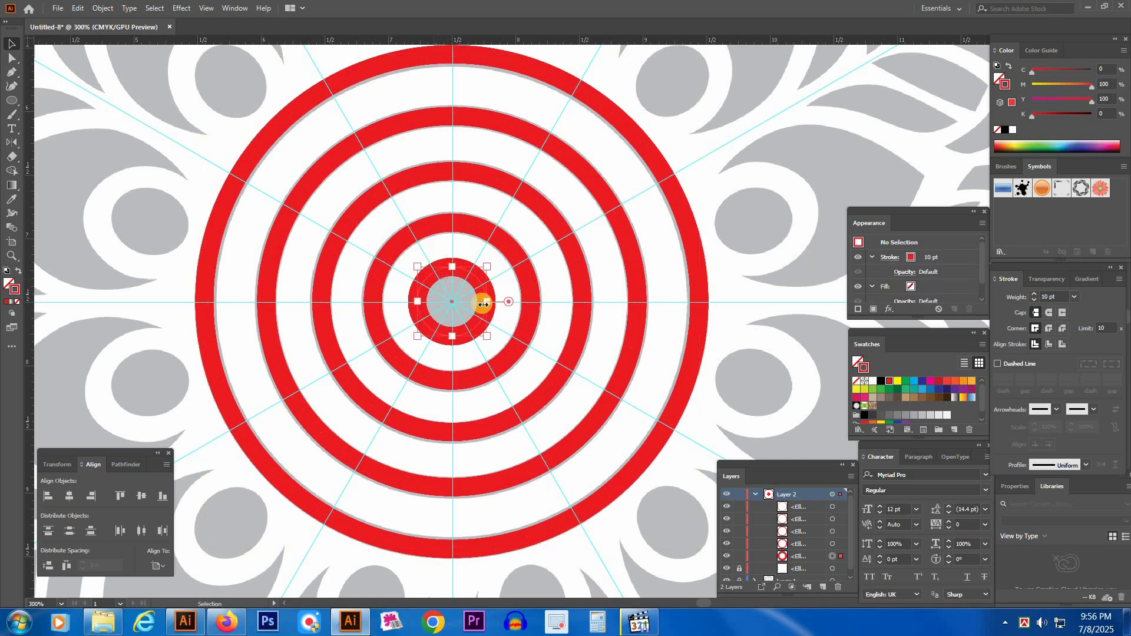
left_click(18, 272)
left_click(779, 260)
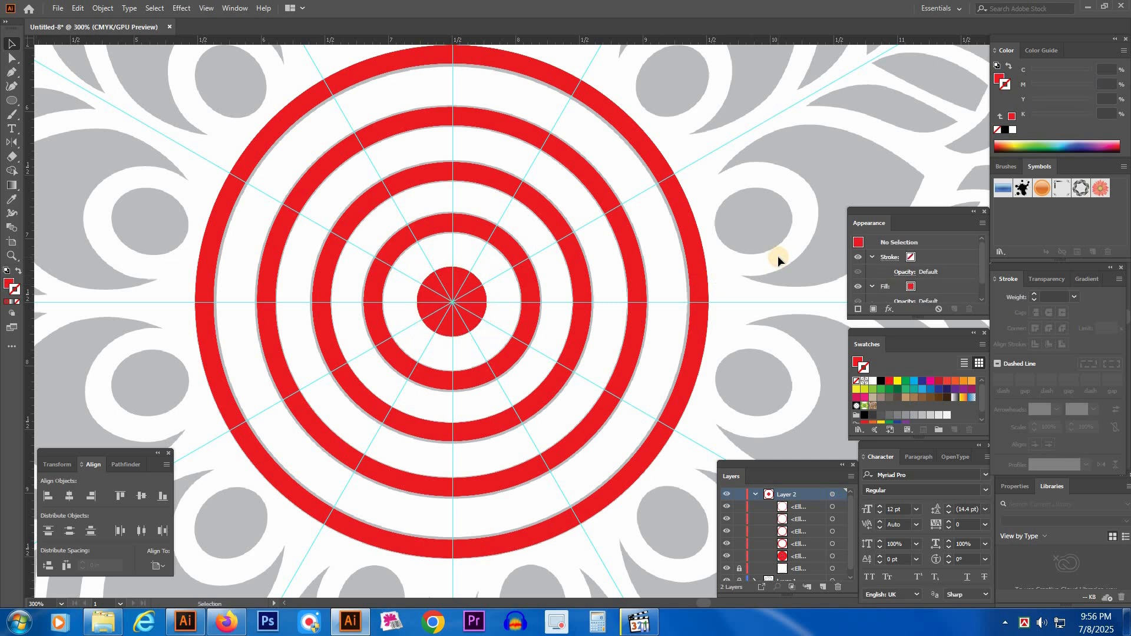
Examine the teardrop petals and their inner circles around the traced rings with the Pen tool ready.
key("p")
key("ctrl+minus")
key("space")
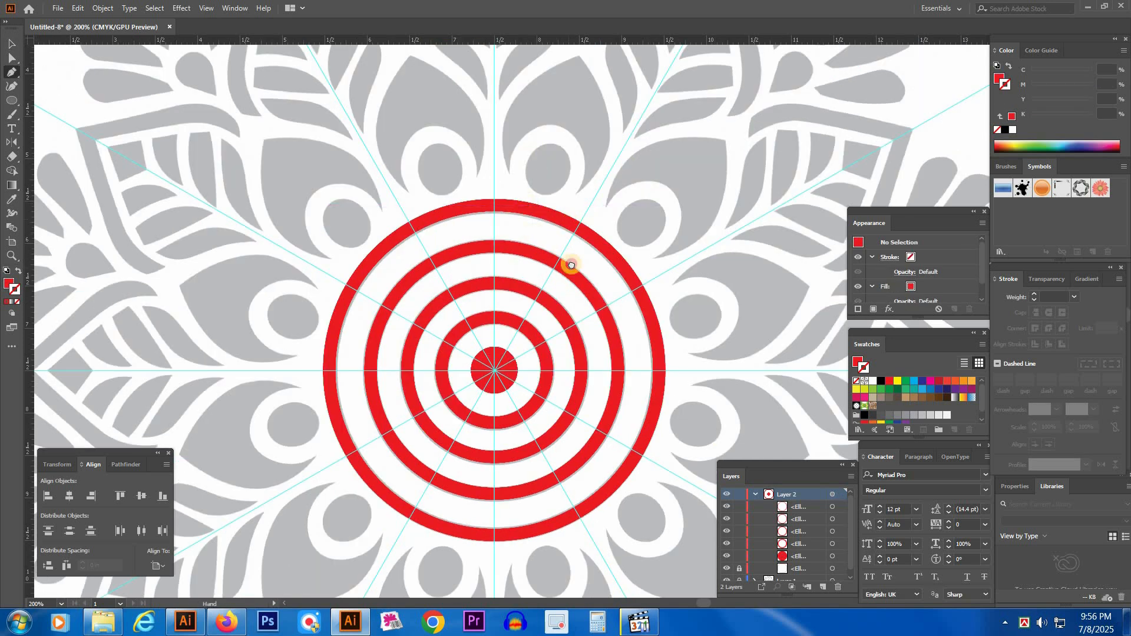
left_click_drag(571, 266, 571, 276)
left_click_drag(583, 224, 588, 252)
key("ctrl+space")
left_click_drag(605, 290, 634, 312)
left_click_drag(493, 246, 487, 270)
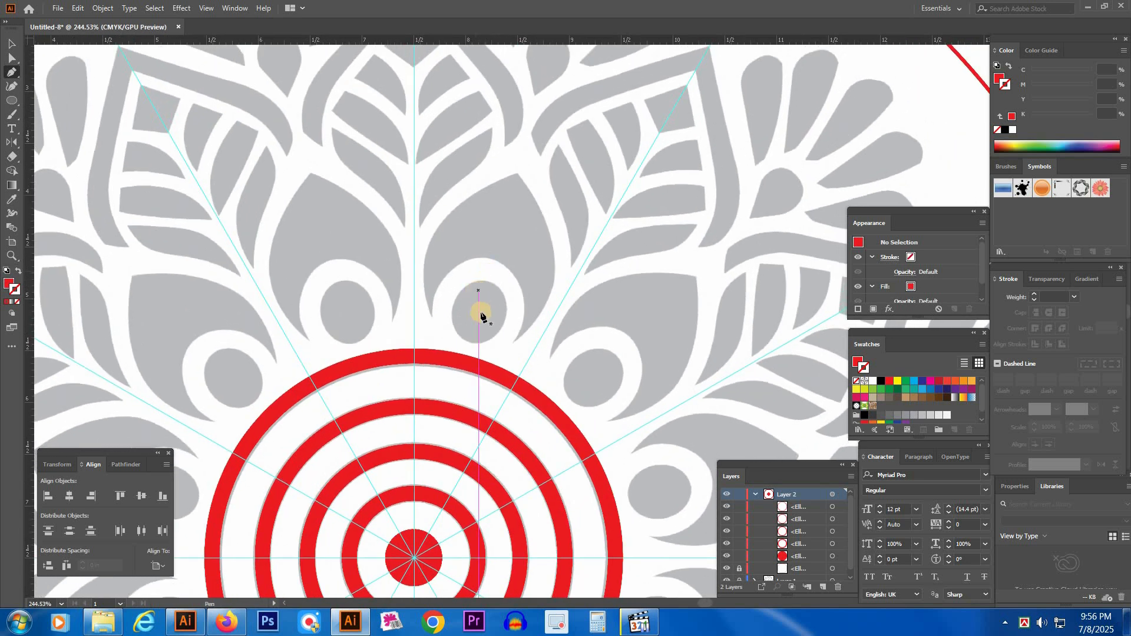
left_click_drag(517, 257, 579, 199)
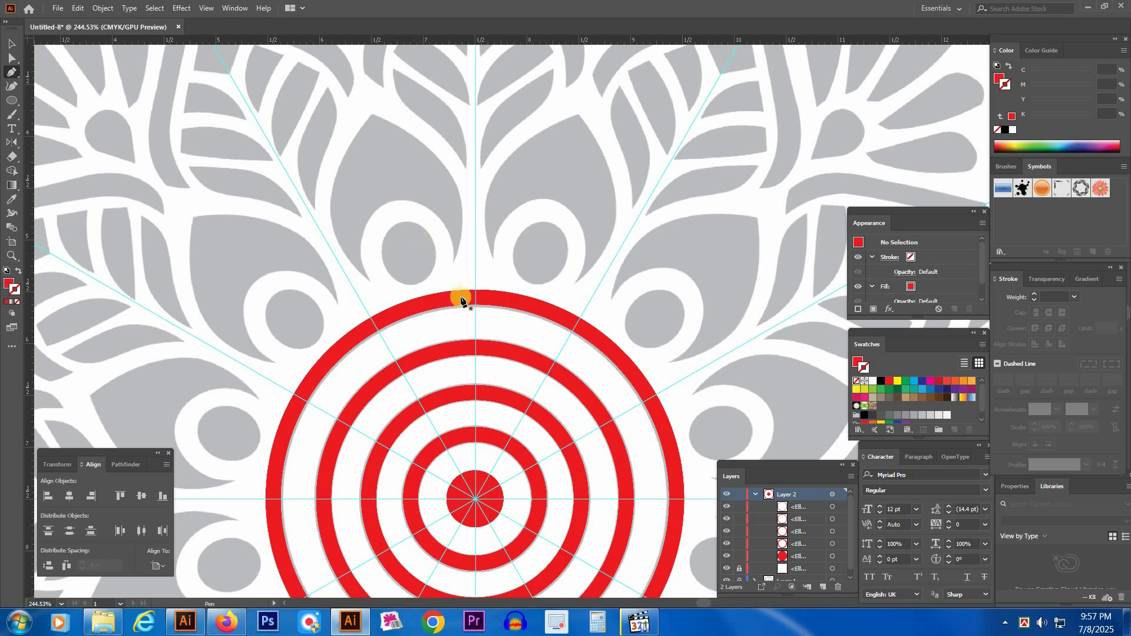
left_click_drag(556, 425, 565, 320)
left_click_drag(585, 411, 493, 248)
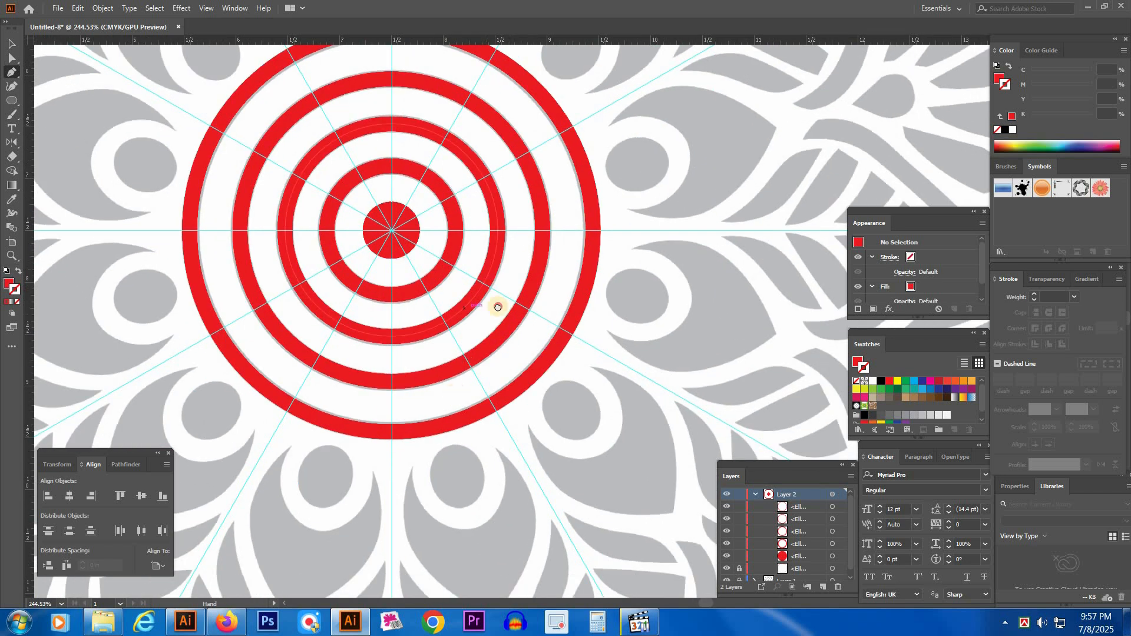
left_click_drag(498, 307, 549, 199)
left_click_drag(489, 410, 490, 528)
left_click_drag(613, 232, 485, 348)
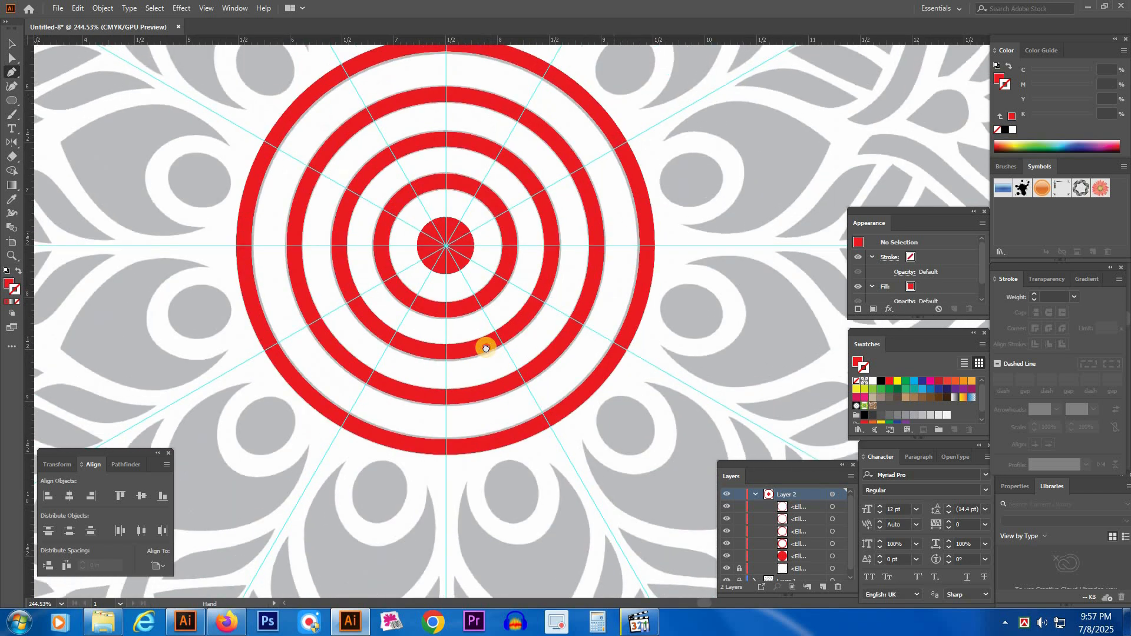
left_click_drag(487, 255, 515, 278)
left_click_drag(316, 193, 397, 253)
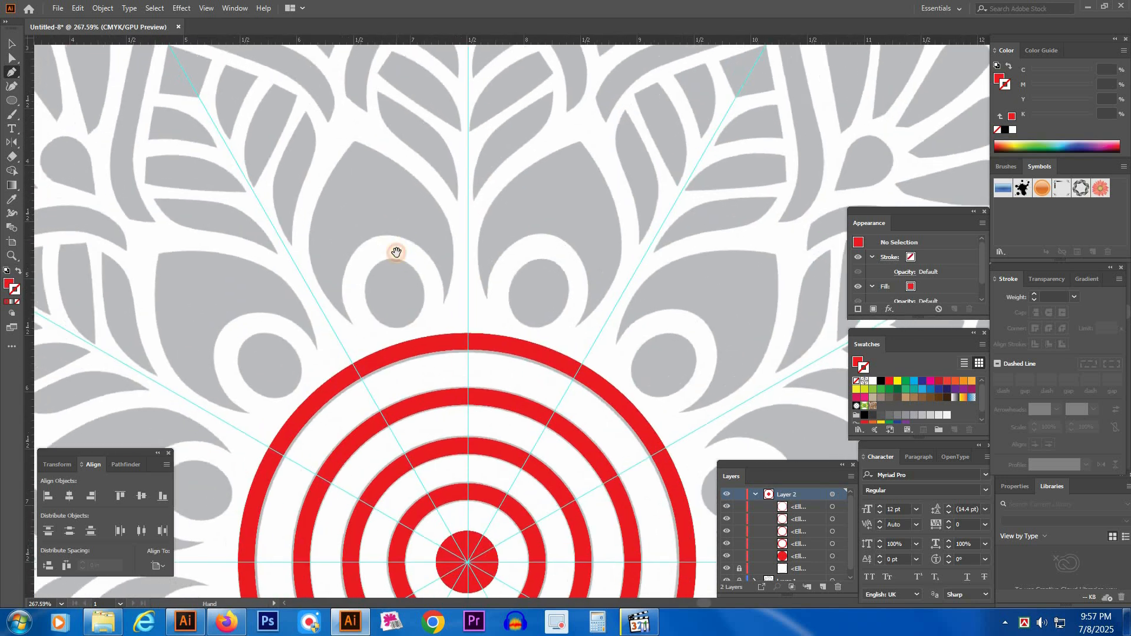
left_click_drag(379, 296, 489, 200)
left_click_drag(428, 412, 450, 301)
left_click_drag(363, 396, 411, 309)
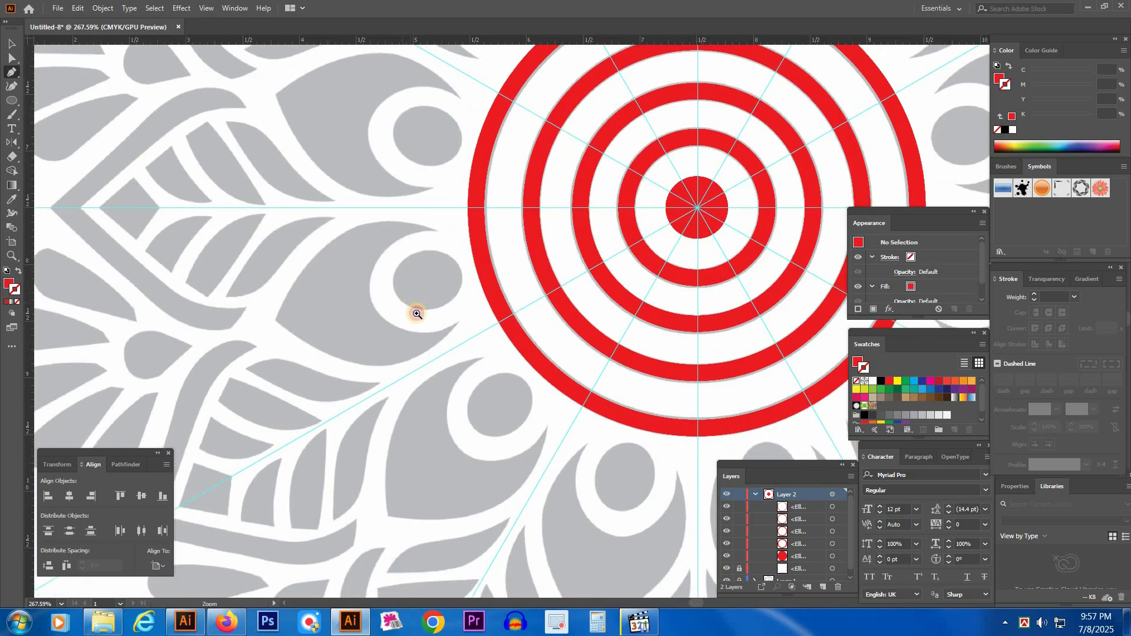
Trace the upper edge of the teardrop petal just below the horizontal guide with a Pen curve, using a red 1 pt stroke without fill.
scroll(416, 309, "up", 1)
left_click(399, 274)
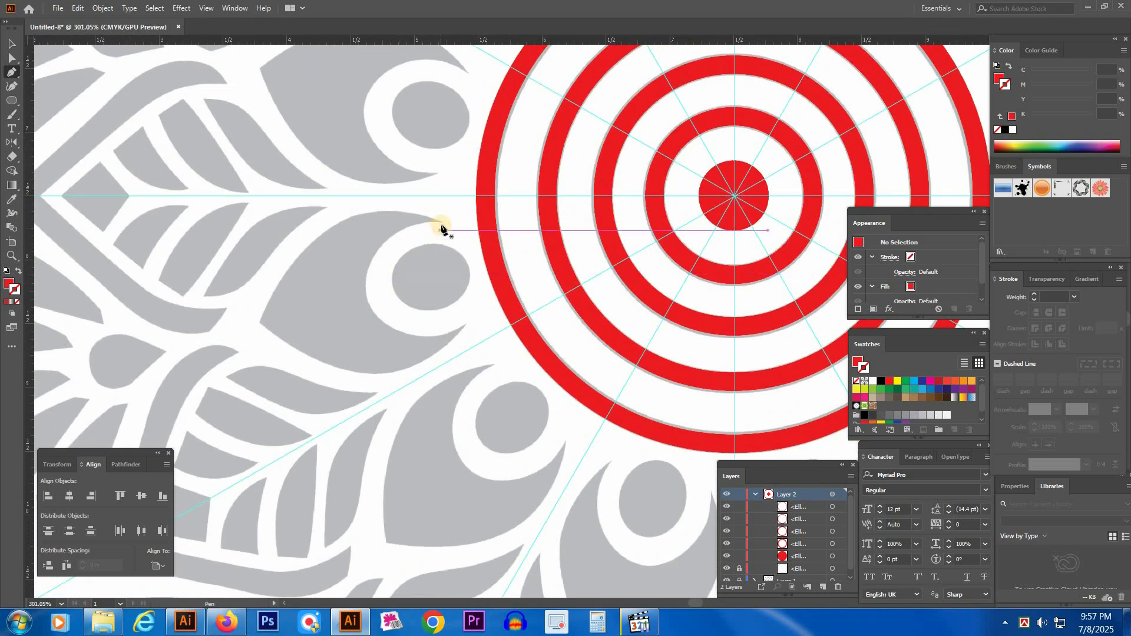
left_click(146, 231)
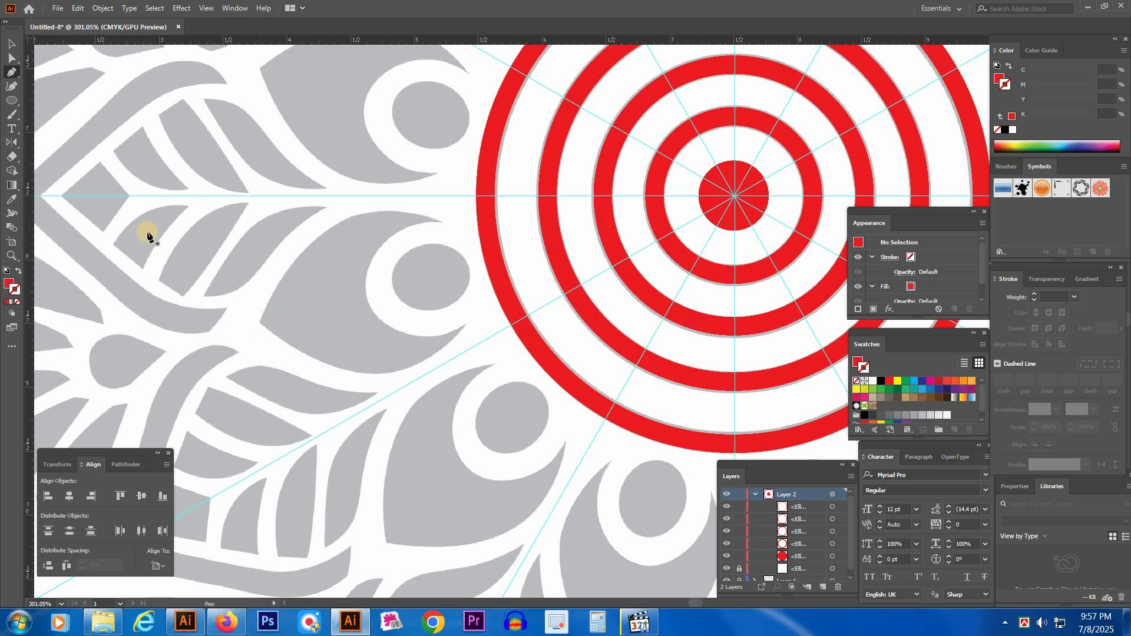
left_click(259, 324)
left_click(444, 222)
left_click_drag(535, 241, 578, 272)
mouse_move(444, 223)
left_mouse_down()
mouse_move(457, 227)
mouse_move(462, 316)
mouse_move(453, 316)
left_mouse_up()
key("shift+x")
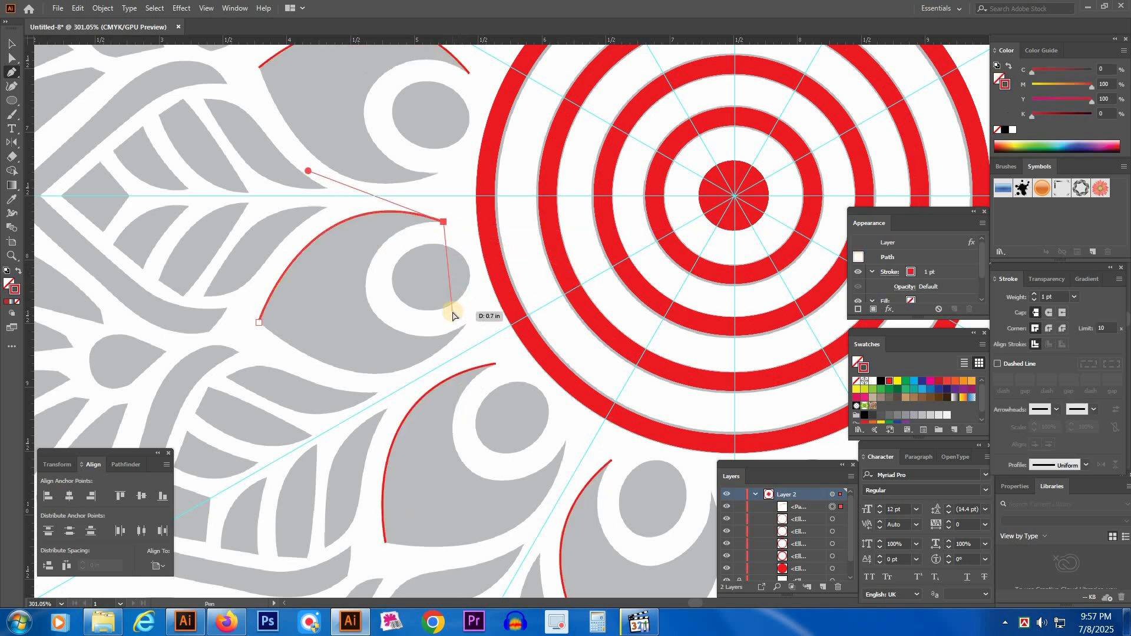
Check how the traced petal curve repeats around the whole mandala.
key("ctrl+minus")
key("ctrl+minus")
key("ctrl+minus")
key("ctrl+minus")
left_click_drag(366, 306, 191, 298)
left_click_drag(464, 315, 526, 403)
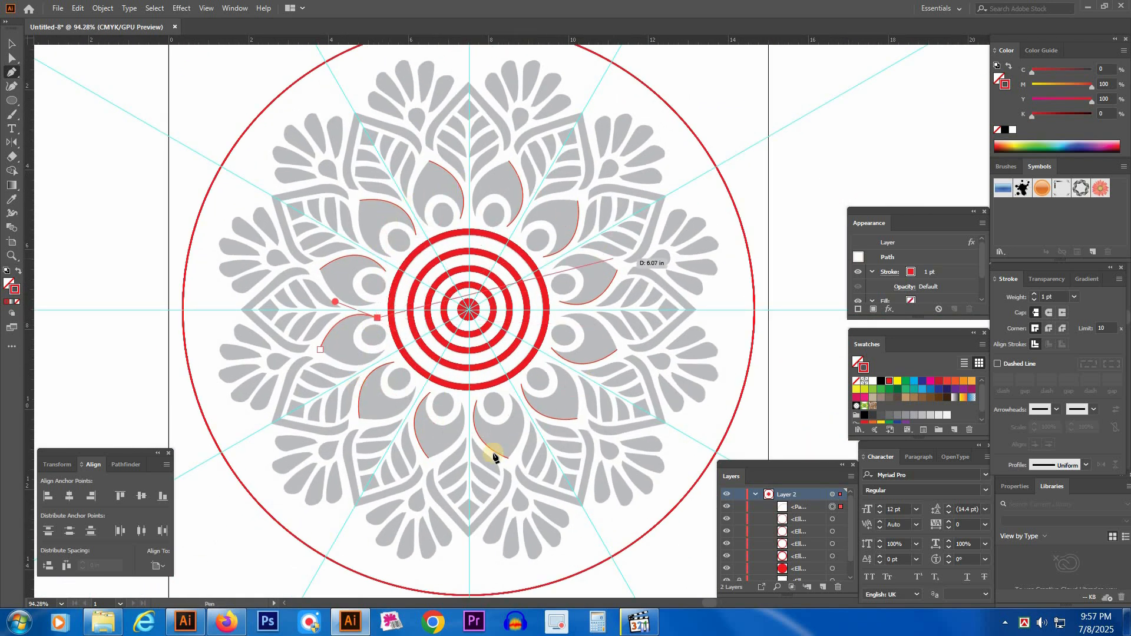
left_click_drag(337, 319, 386, 371)
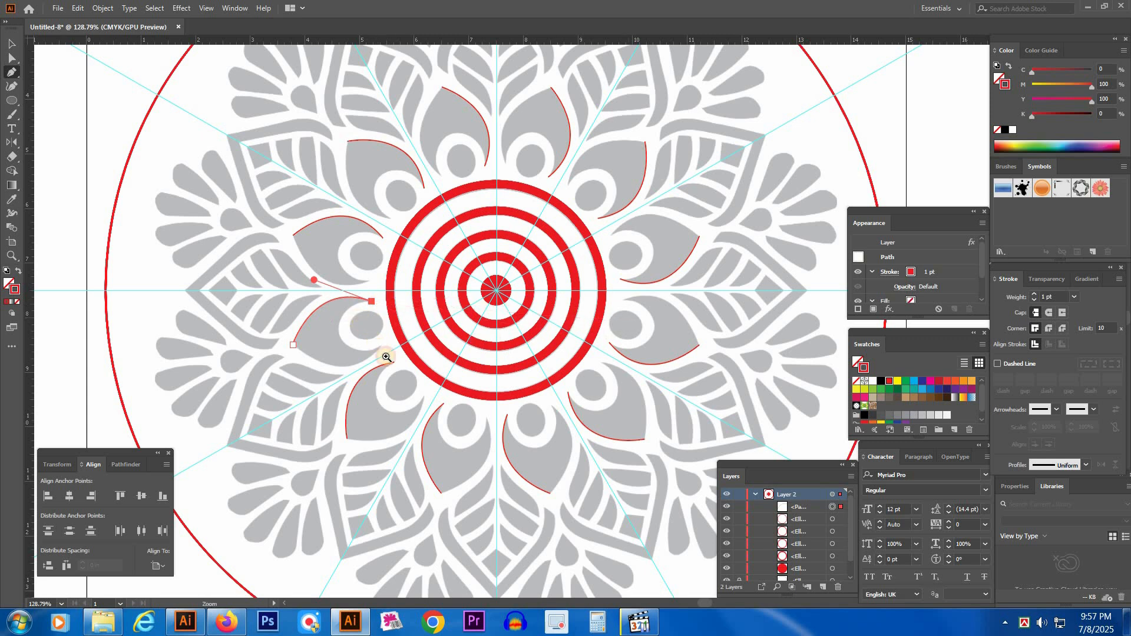
left_click_drag(384, 361, 393, 360)
left_click_drag(360, 326, 439, 339)
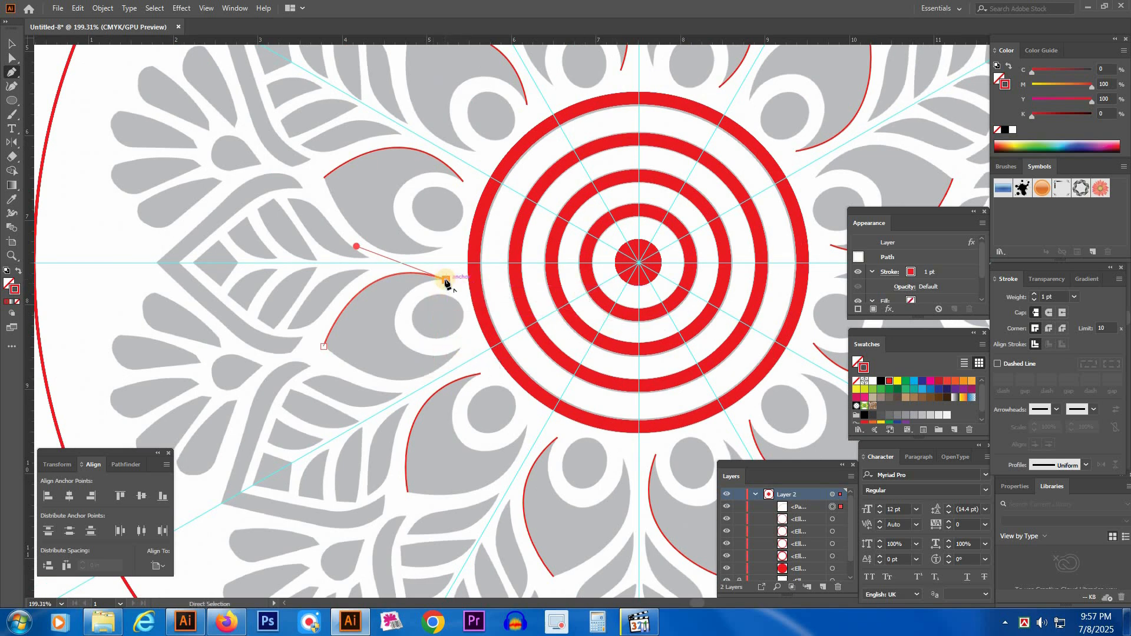
Continue the path from the petal's outer tip with a Pen curve along its lower edge to the inner end, and deselect it.
left_click_drag(543, 428, 639, 457)
mouse_move(444, 286)
left_mouse_down()
mouse_move(384, 393)
mouse_move(444, 282)
left_mouse_up()
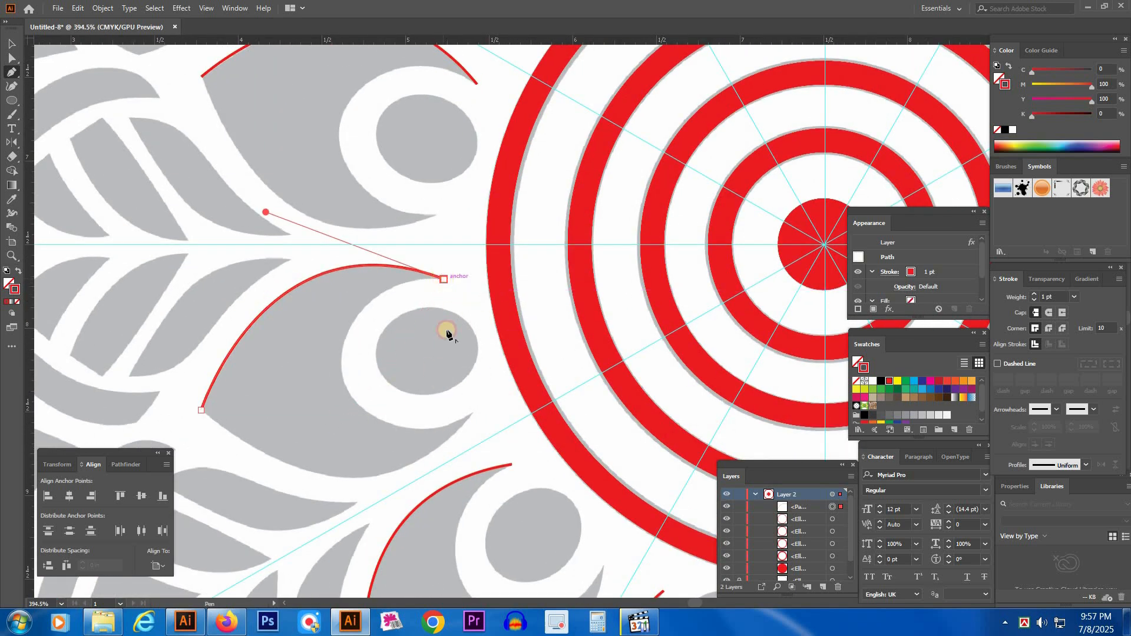
left_click_drag(358, 381, 390, 290)
left_click(437, 290, "ctrl")
left_click(234, 321)
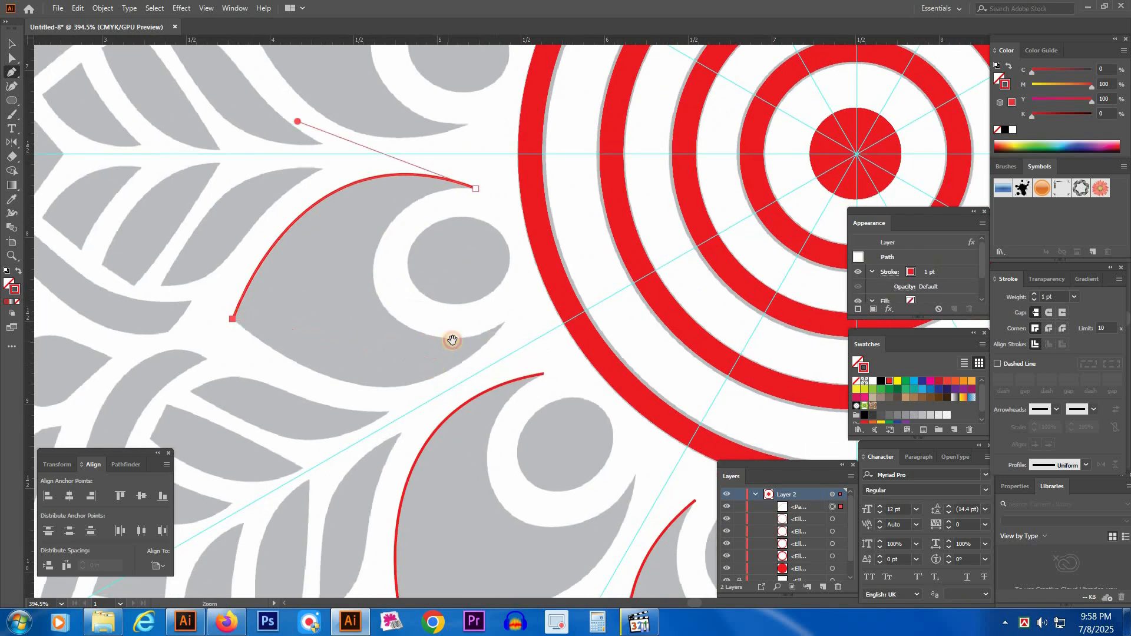
key("ctrl+minus")
left_click_drag(453, 341, 414, 366)
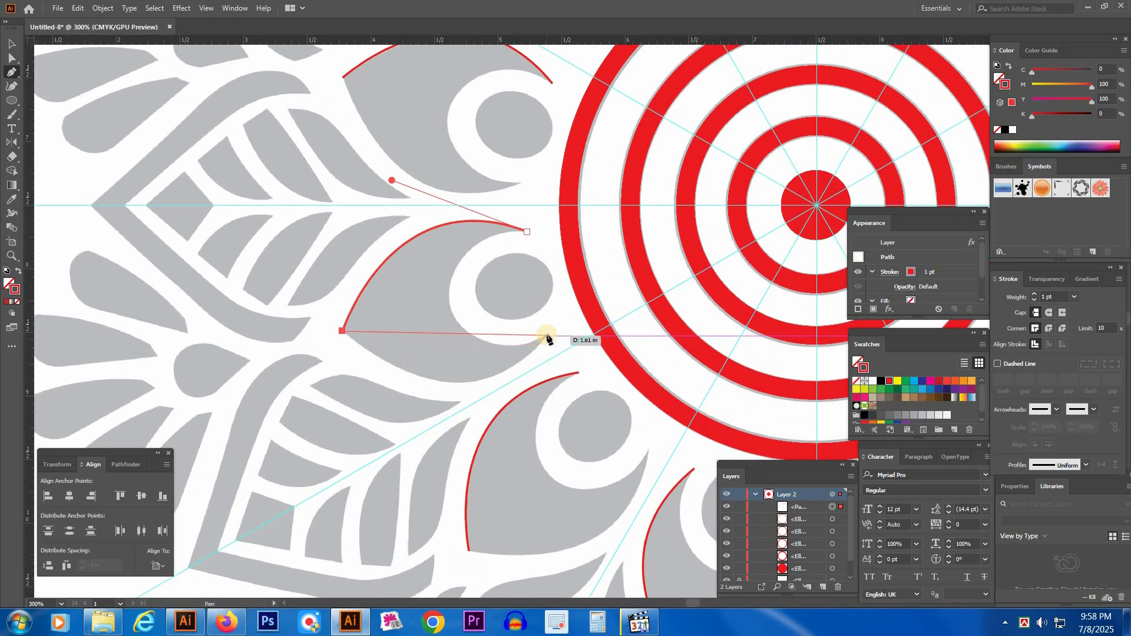
left_click_drag(546, 336, 630, 229)
left_click_drag(548, 336, 547, 337)
left_click(575, 387, "ctrl")
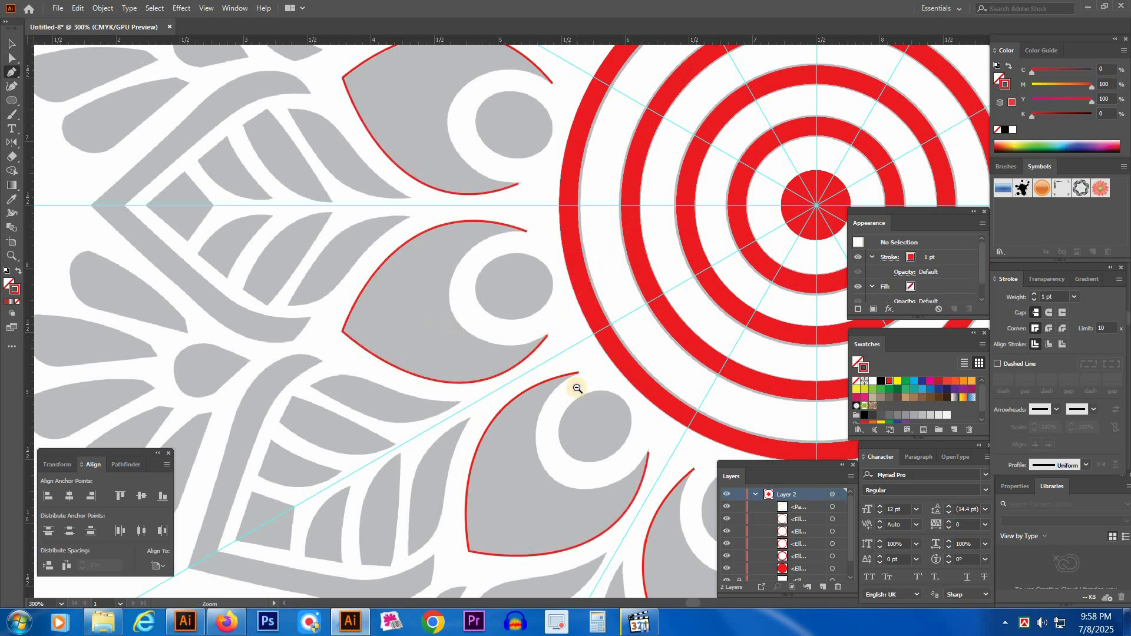
Continue the traced petal path with the Pen around the inner circle's cutout and close it at the lower inner end.
key("ctrl+minus")
key("ctrl+minus")
scroll(435, 413, "right", 5)
scroll(435, 424, "up", 4)
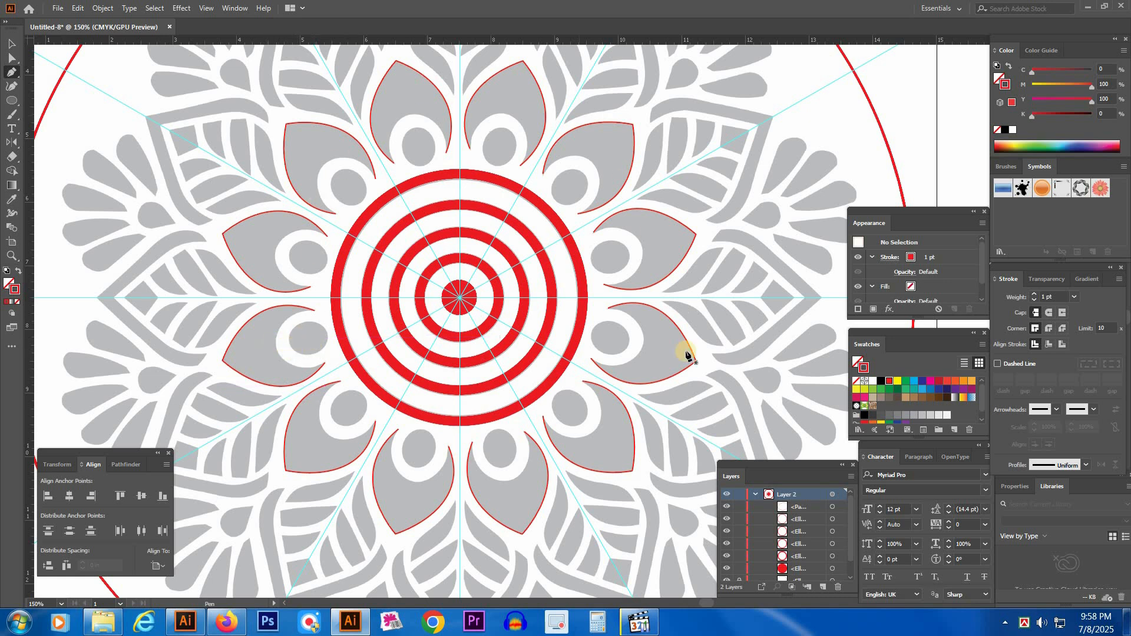
scroll(283, 337, "up", 2)
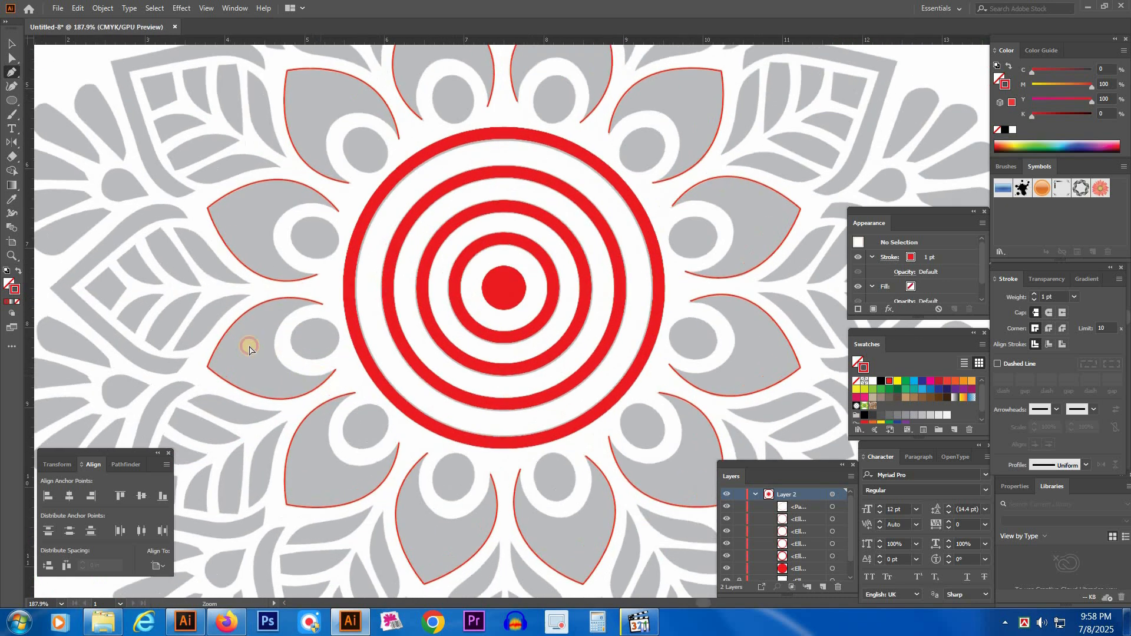
left_click(239, 342)
scroll(303, 336, "up", 3)
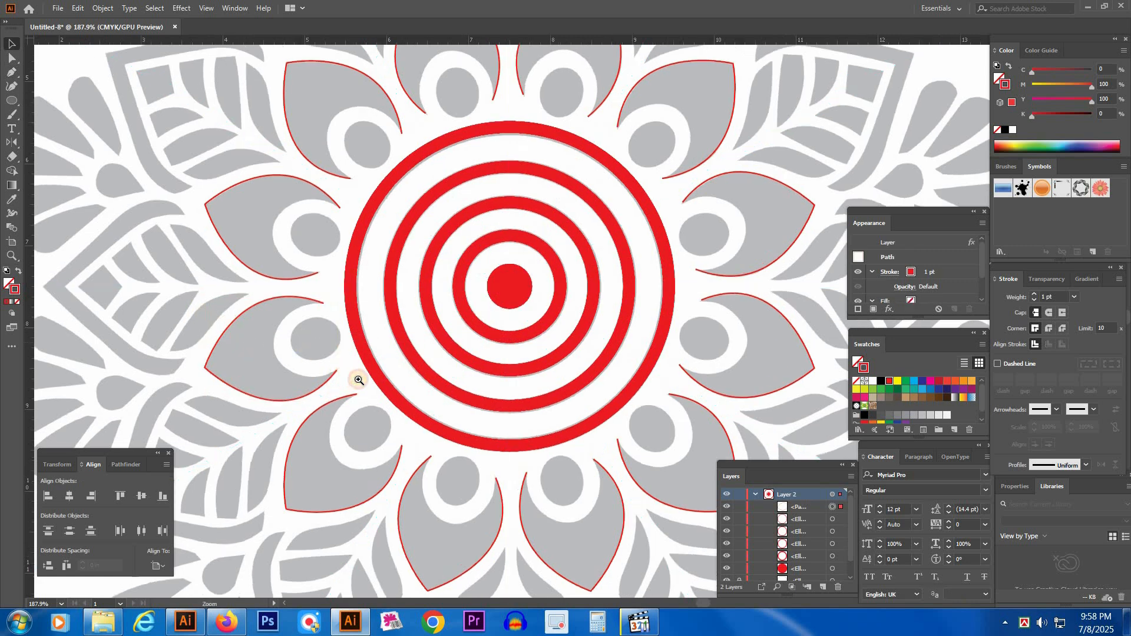
left_click_drag(367, 332, 372, 328)
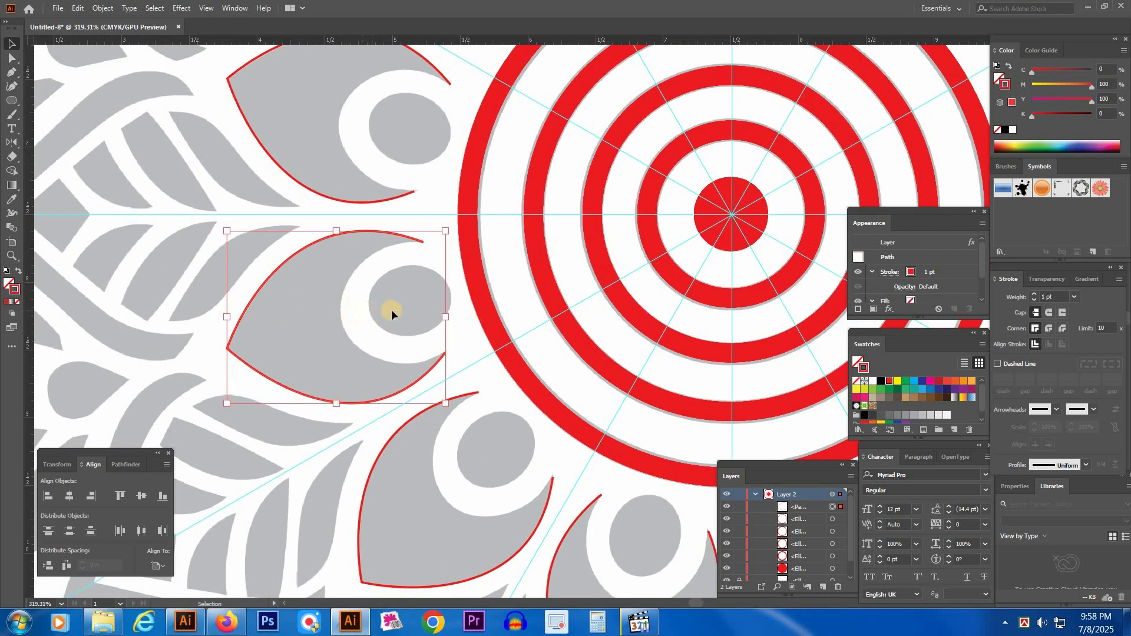
key("p")
left_click_drag(424, 242, 335, 321)
left_click_drag(380, 360, 378, 361)
left_click(446, 355)
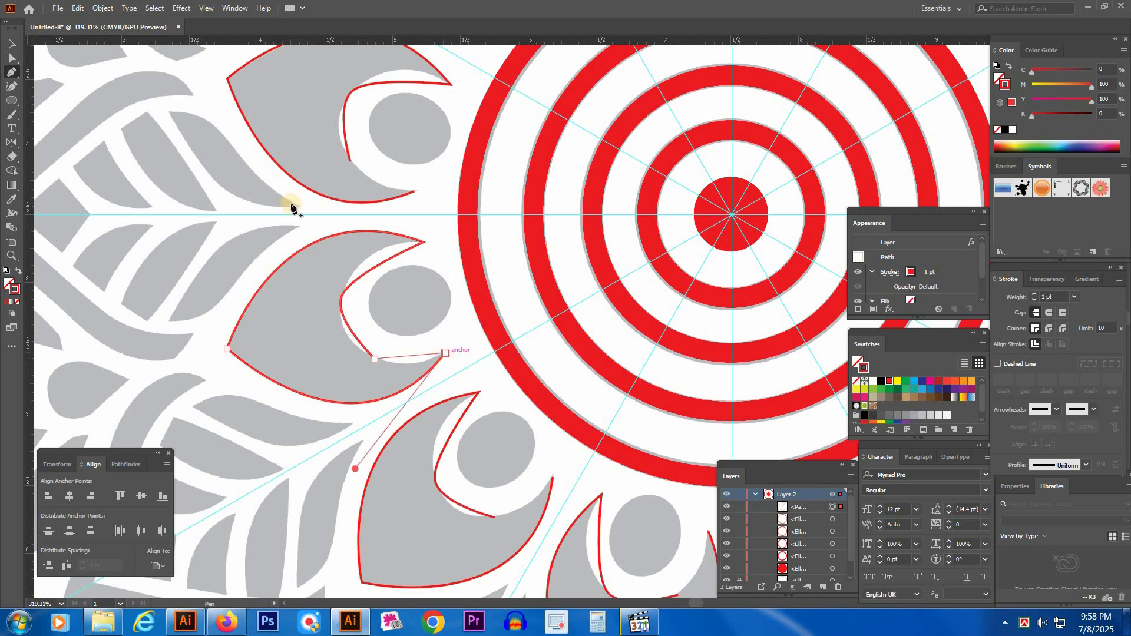
Bend the petal's straight inner segments with the Curvature tool to follow the round cutout, and deselect the path.
left_click(11, 85)
left_click(374, 269)
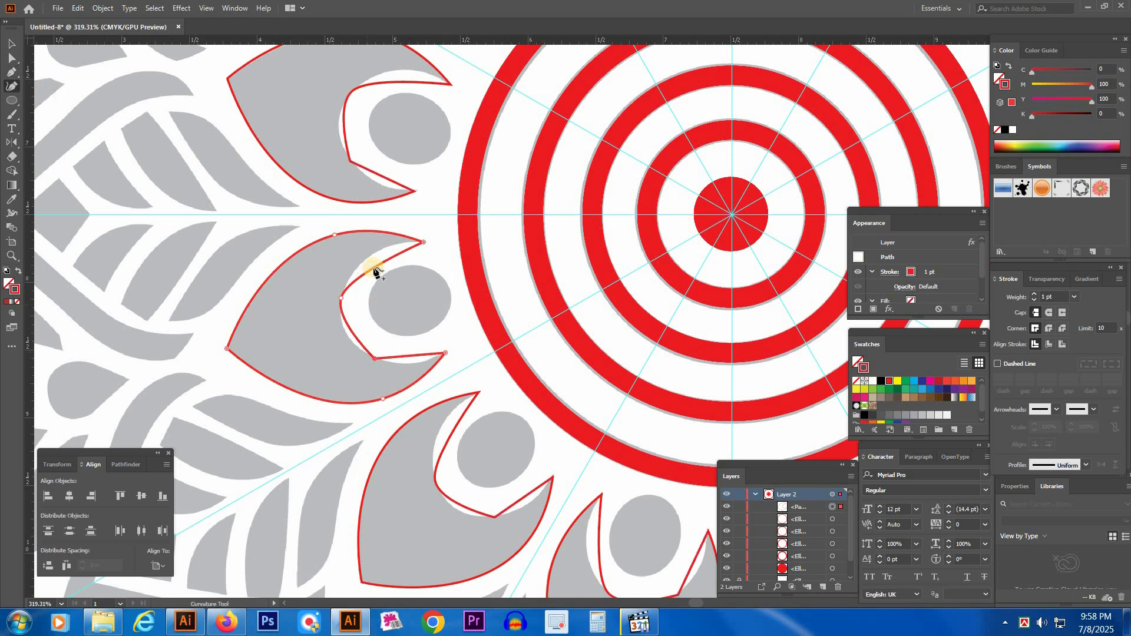
left_click_drag(375, 265, 371, 256)
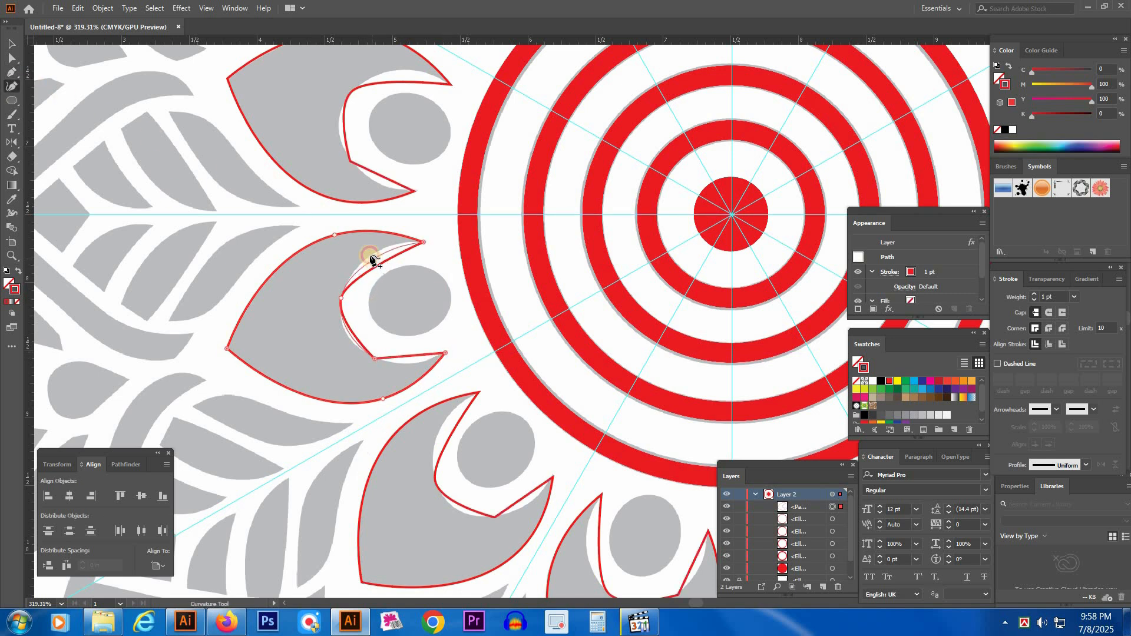
left_click(347, 333)
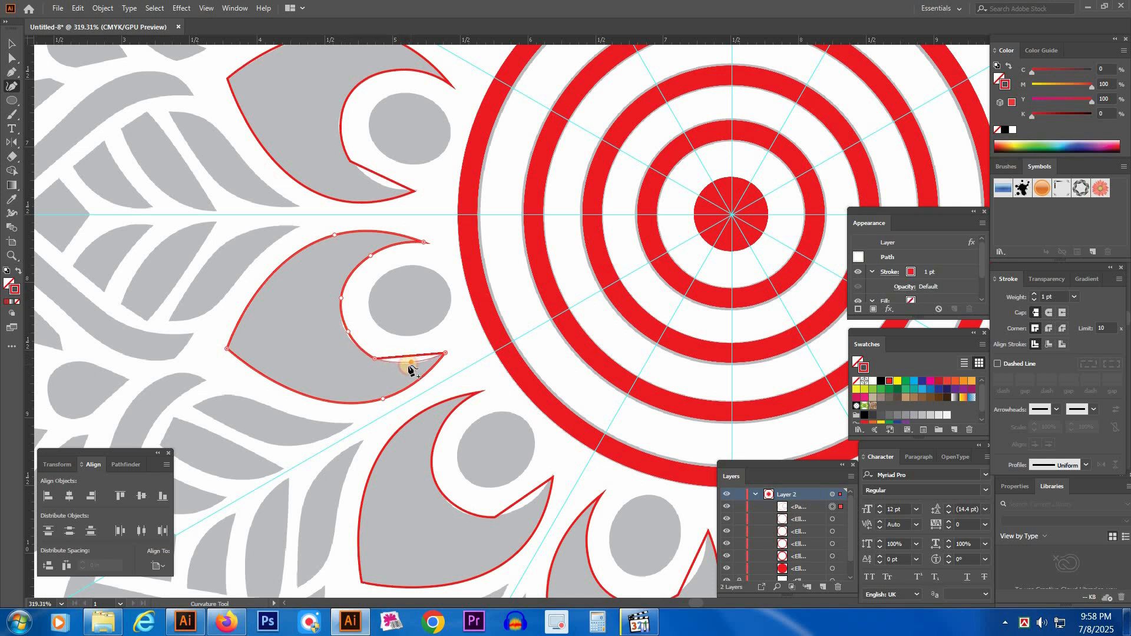
left_click(408, 363)
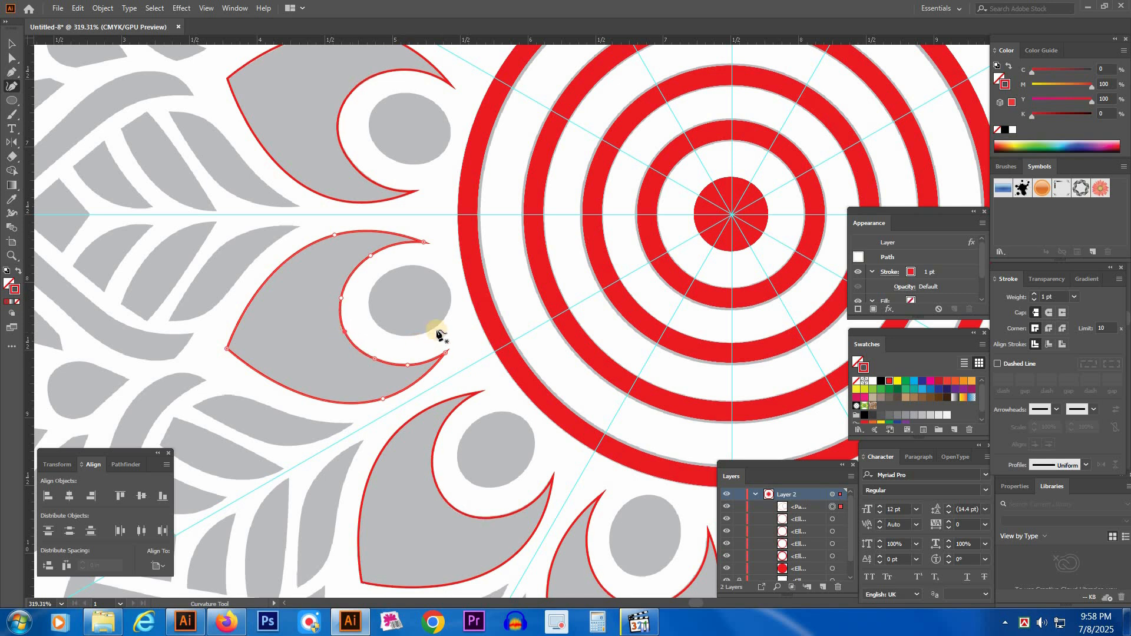
left_click(377, 319, "ctrl")
Check the repeated closed petals around the mandala and examine the pointed leaf above them on the vertical guide.
left_click_drag(553, 351, 536, 350)
key("ctrl+minus")
key("ctrl+minus")
left_click_drag(651, 303, 488, 391)
left_click_drag(410, 378, 468, 350)
left_click_drag(595, 293, 541, 428)
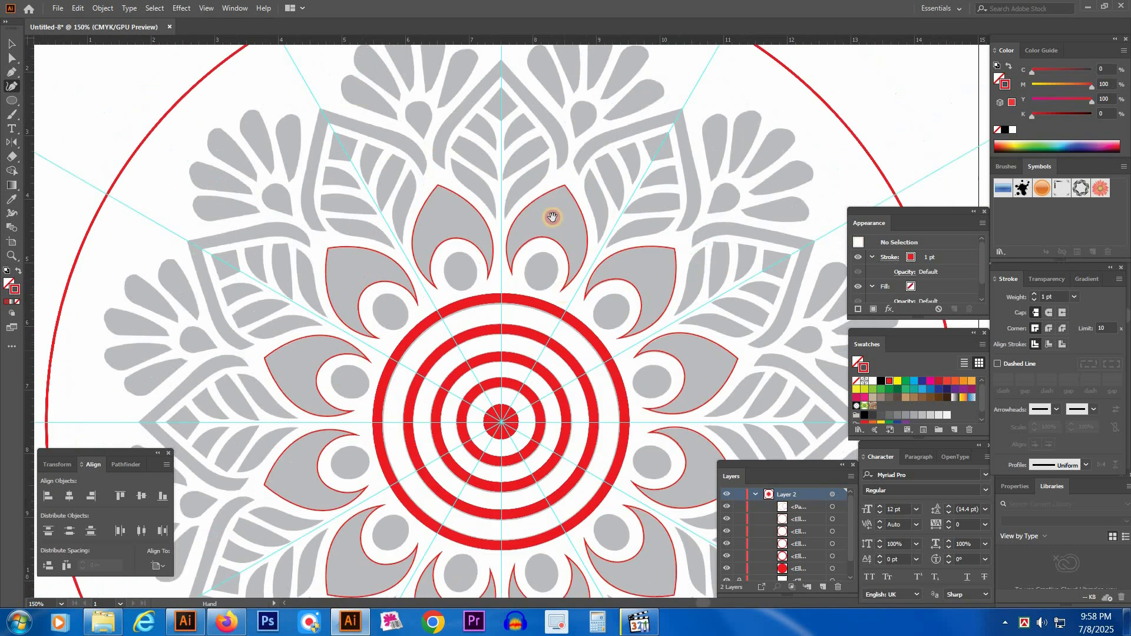
left_click_drag(531, 288, 515, 378)
left_click_drag(496, 238, 573, 339)
left_click_drag(505, 270, 532, 287)
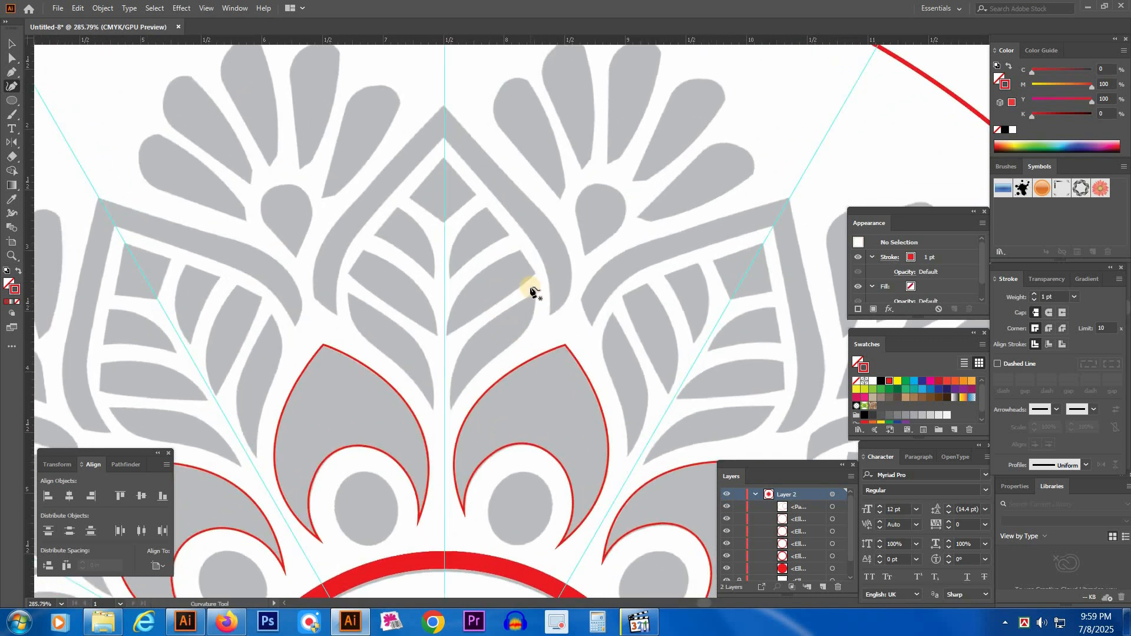
Trace the right half of the leaf on the vertical guide with a Pen curve from its tip to its base, and deselect it.
key("p")
left_click(443, 158)
left_click_drag(536, 293, 533, 328)
left_click_drag(477, 373, 436, 404)
left_click_drag(443, 420, 444, 428)
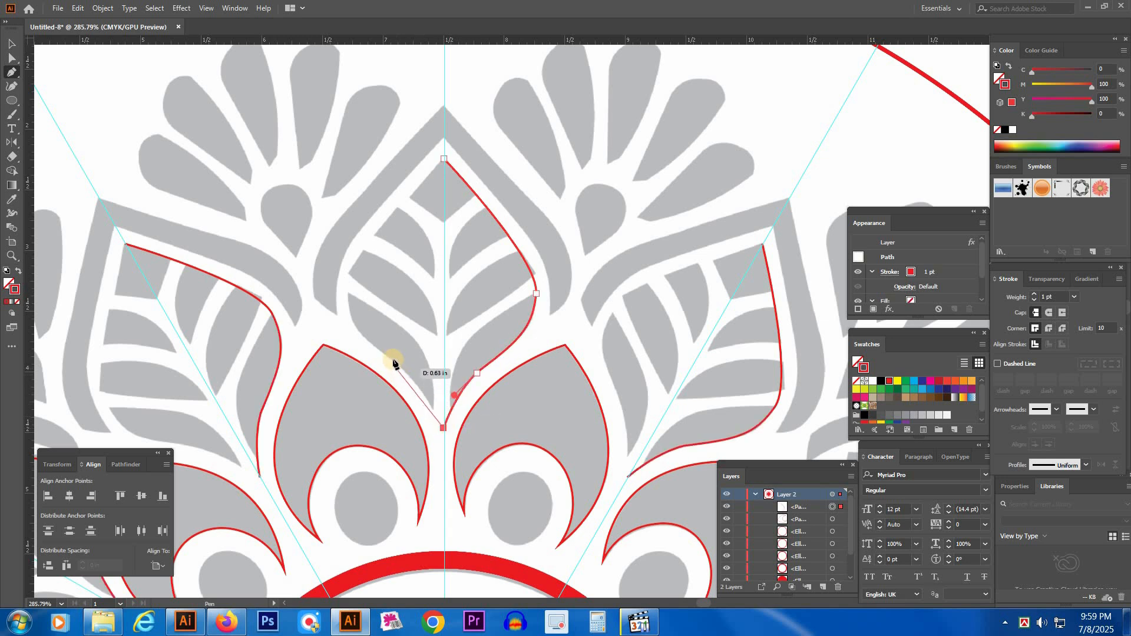
left_click_drag(397, 365, 379, 351)
key("ctrl+z")
key("v")
left_click(414, 301)
left_click(526, 267)
Adjust both direction handles of the half outline's widest anchor with Direct Selection to follow the leaf's edge.
scroll(526, 268, "up", 2)
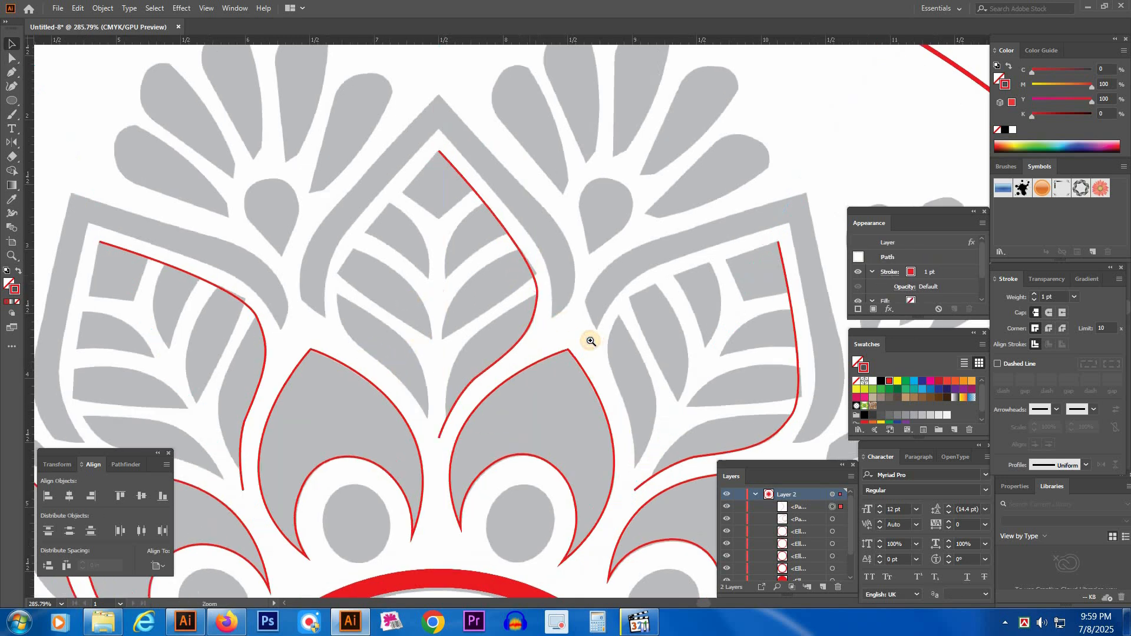
key("a")
left_click(543, 254)
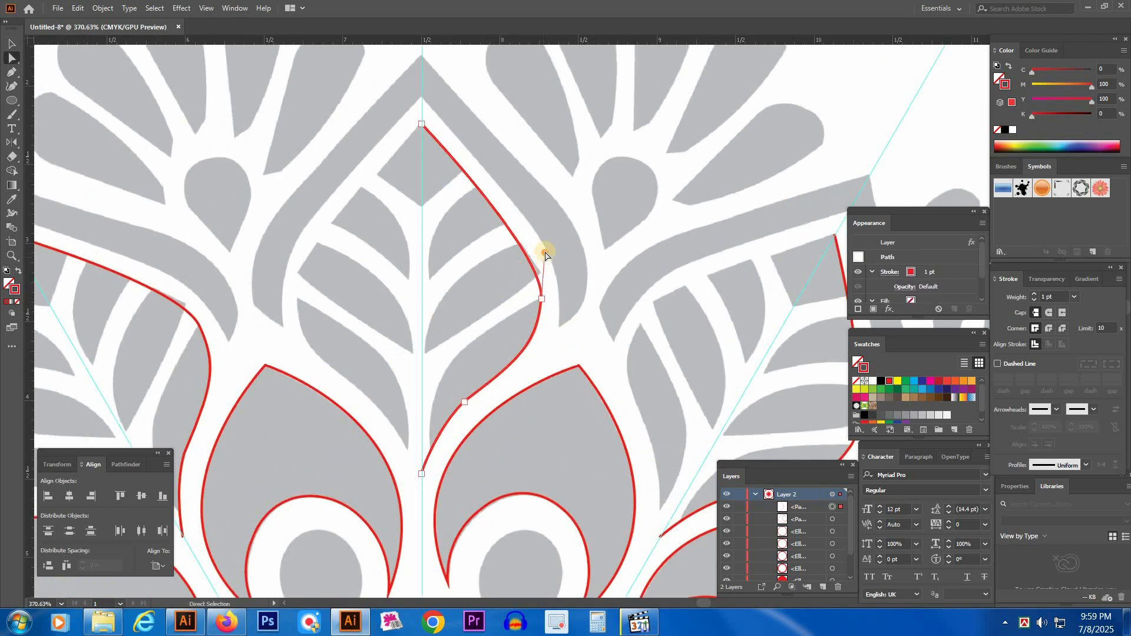
left_click_drag(548, 247, 553, 256)
left_click(617, 321, "ctrl")
left_click(530, 346)
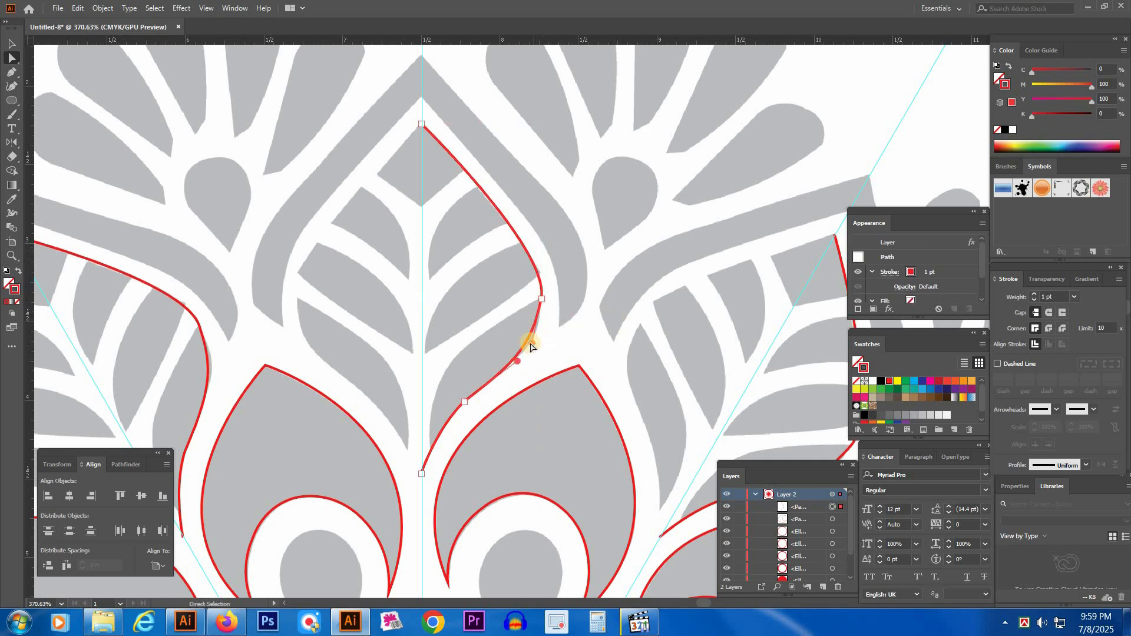
left_click_drag(535, 342, 540, 339)
left_click(629, 312)
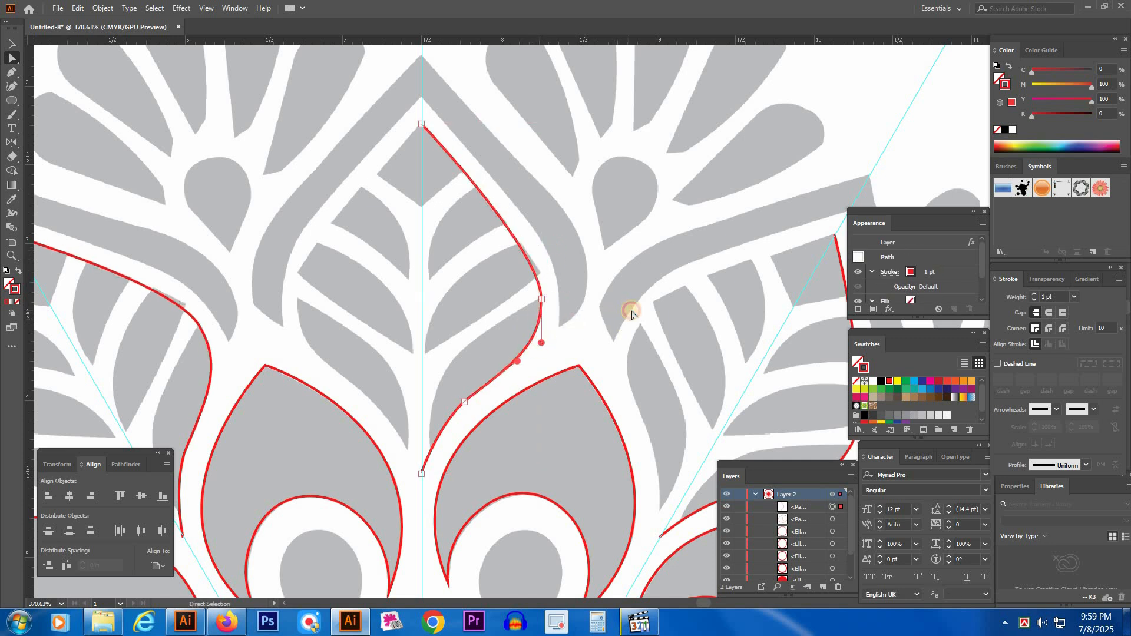
Duplicate the half outline to the left of the vertical guide and reflect the copy across the vertical axis.
left_click(459, 303, "ctrl+alt")
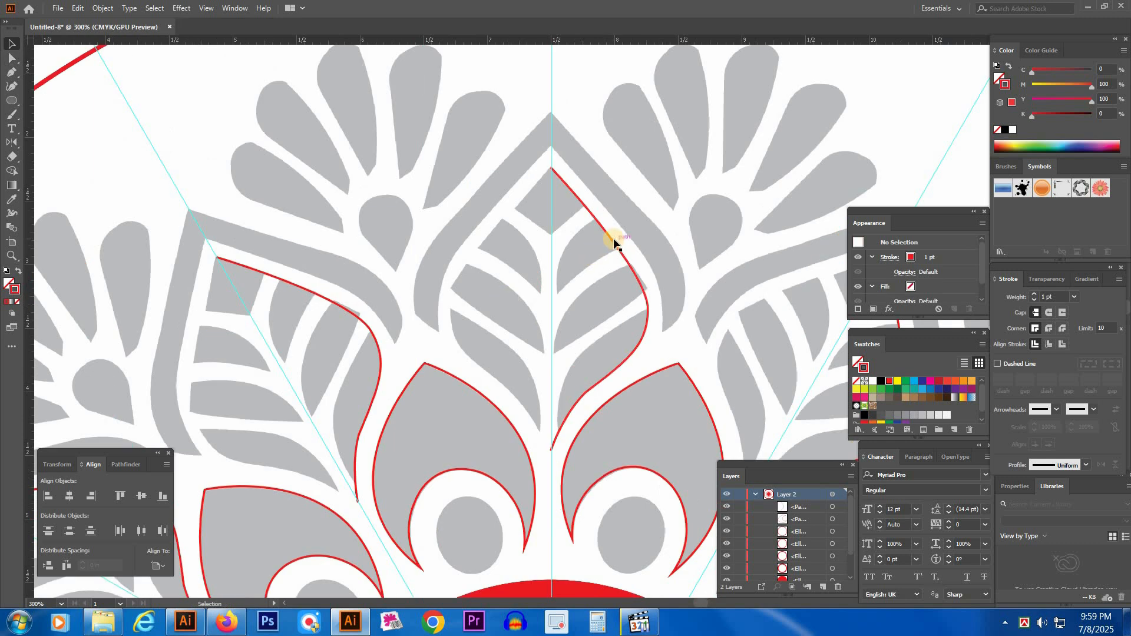
scroll(596, 258, "right", 3)
left_click_drag(546, 256, 453, 257)
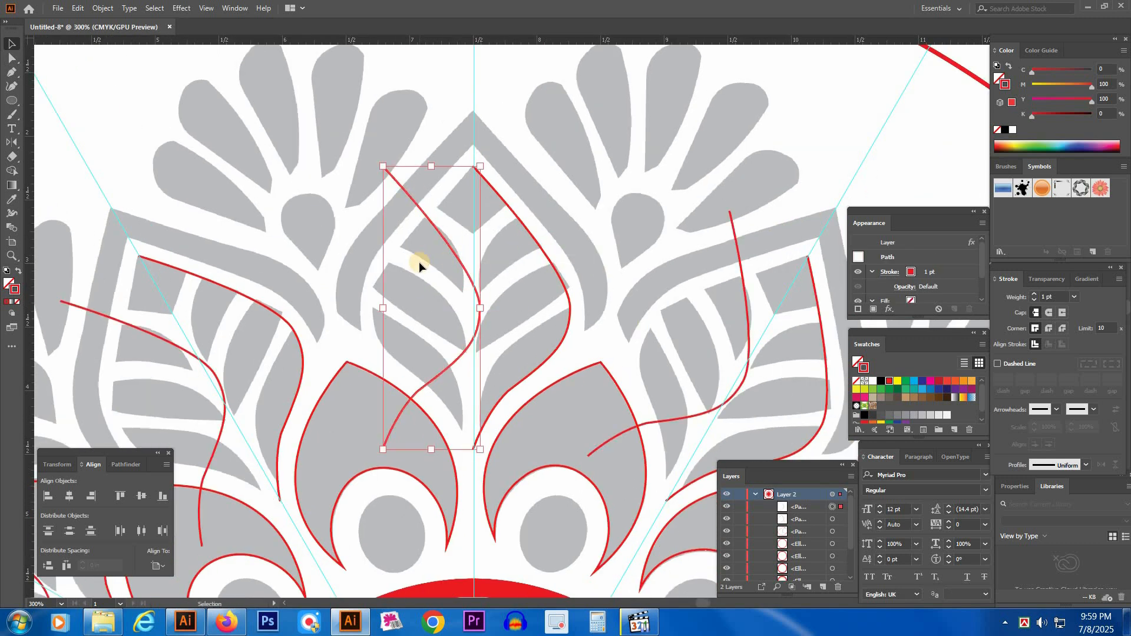
right_click(424, 260)
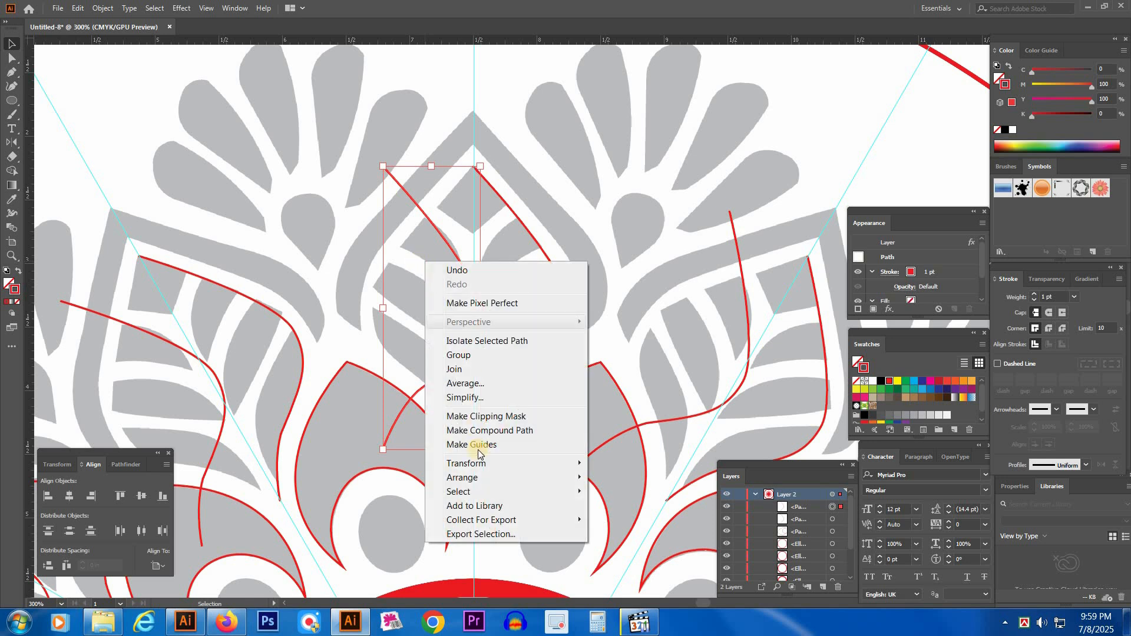
mouse_move(493, 464)
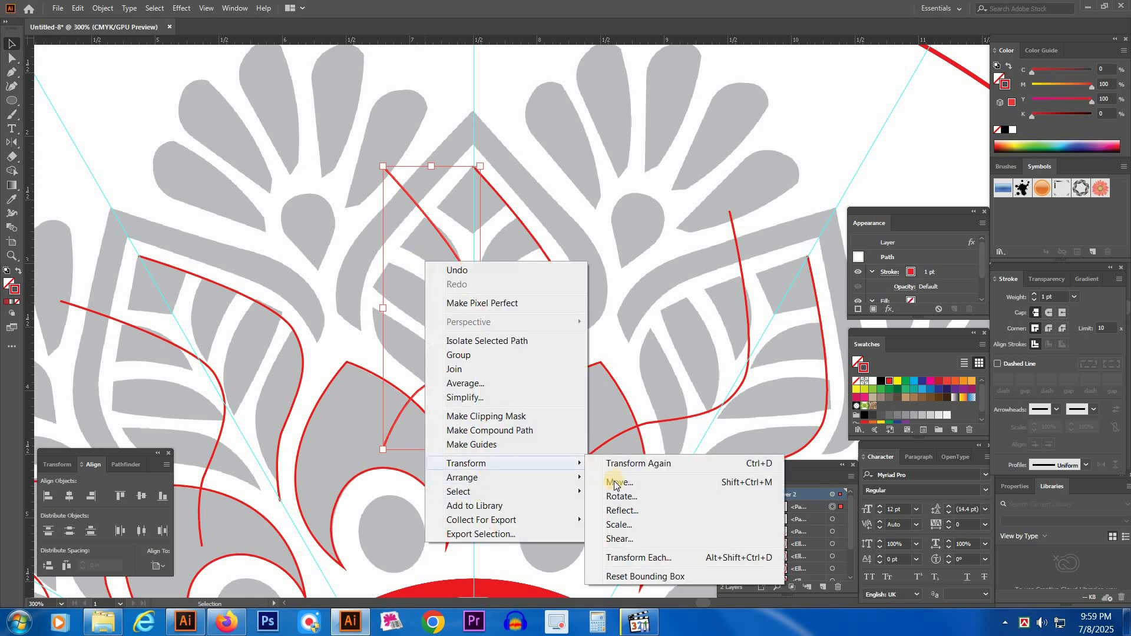
left_click(623, 511)
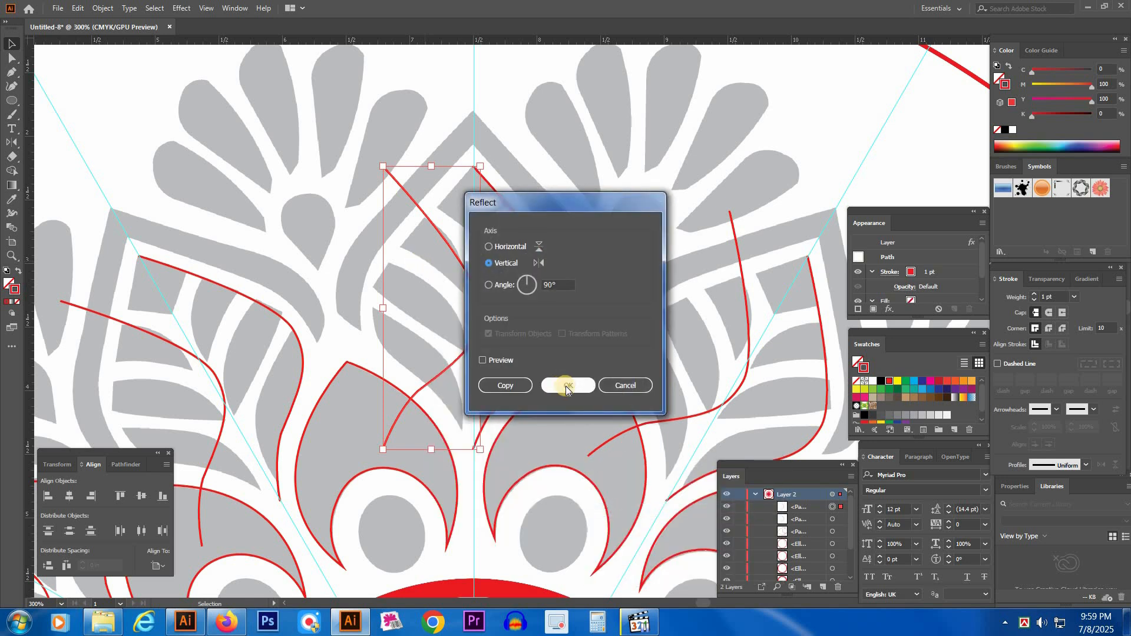
left_click(567, 387)
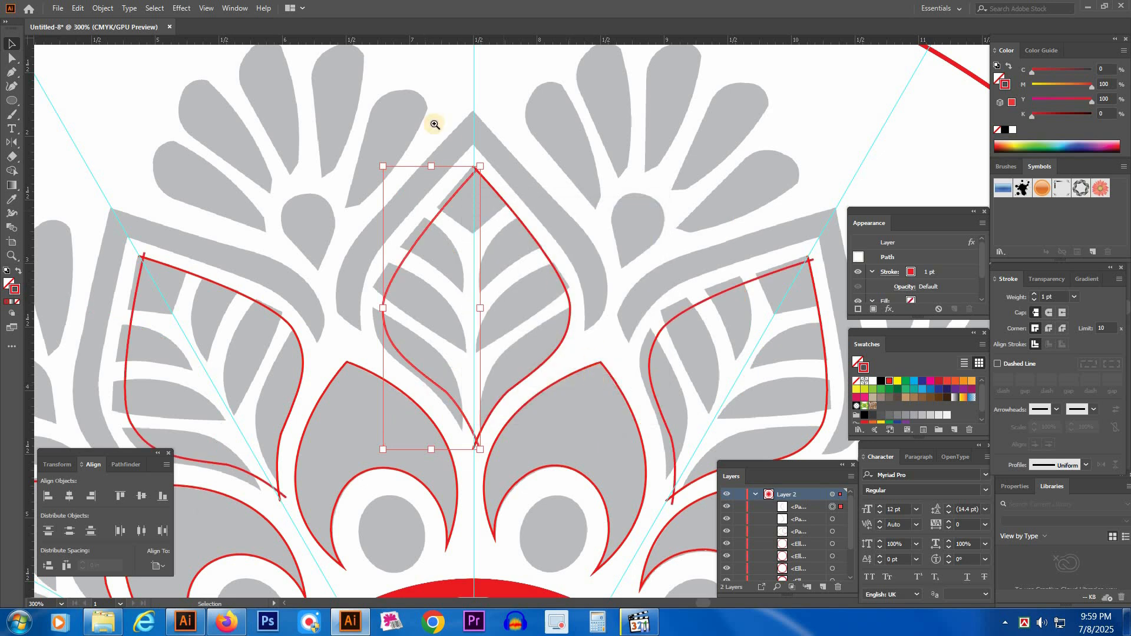
Join the two half outlines at the leaf's upper tip and lower base to close the outline, and deselect it.
left_click_drag(435, 124, 532, 268)
mouse_move(487, 232)
left_mouse_down()
mouse_move(455, 233)
mouse_move(474, 236)
left_mouse_up()
key("a")
left_click_drag(495, 185, 515, 217)
right_click(523, 187)
left_click(556, 283)
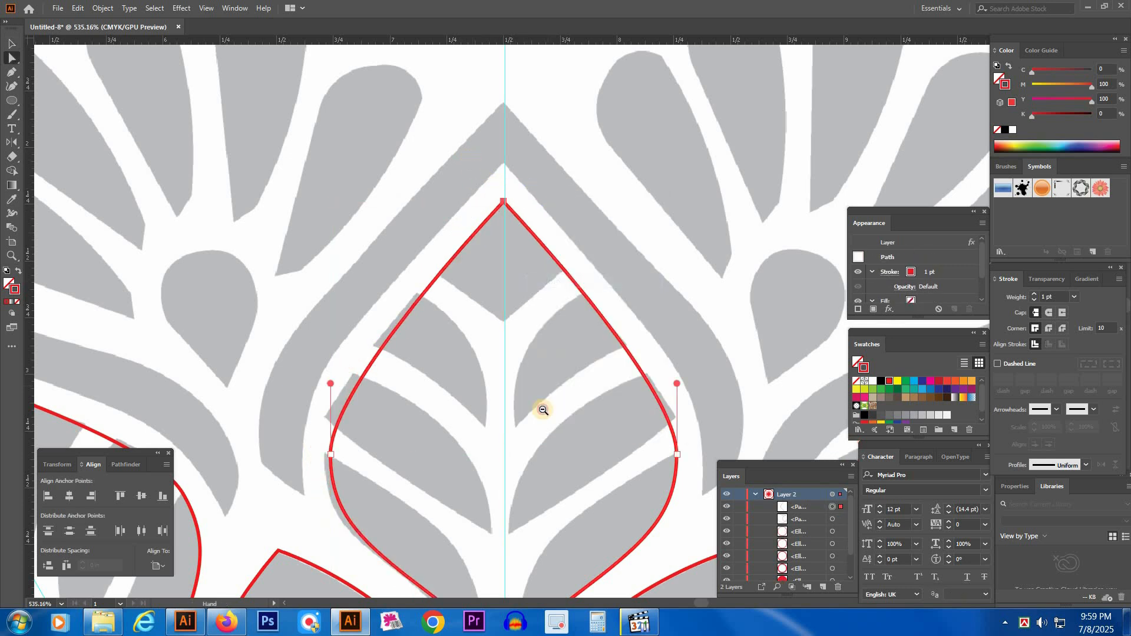
scroll(540, 409, "down", 2)
left_click(493, 357)
right_click(495, 332)
left_click(530, 159)
left_click(633, 187)
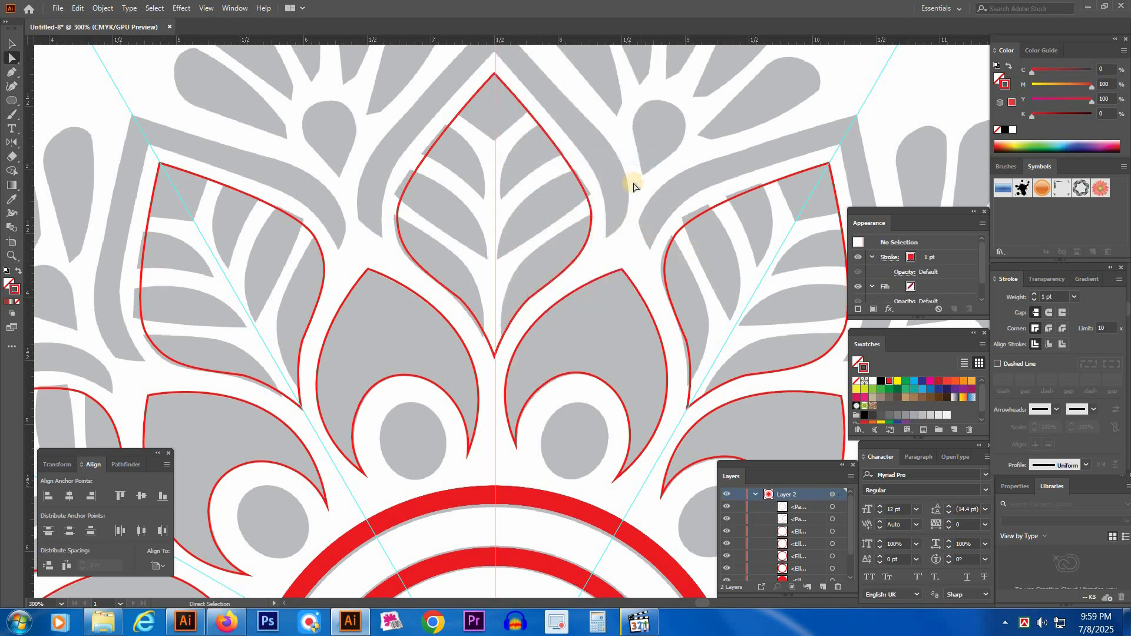
Draw a Pen curve along the upper edge of the leaf's lowest right segment, from beyond the outline down to the base.
left_click(562, 307, "ctrl+alt")
left_click_drag(617, 273, 594, 326)
left_click_drag(502, 373, 504, 340)
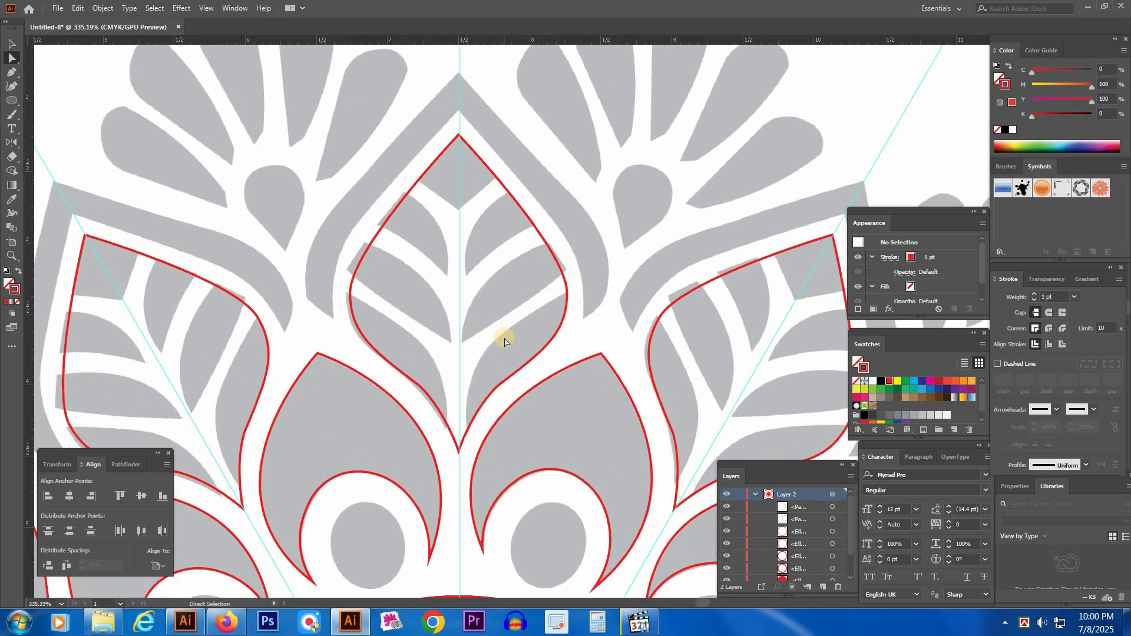
left_click_drag(505, 379, 507, 313)
left_click(592, 236)
left_click_drag(470, 414, 507, 524)
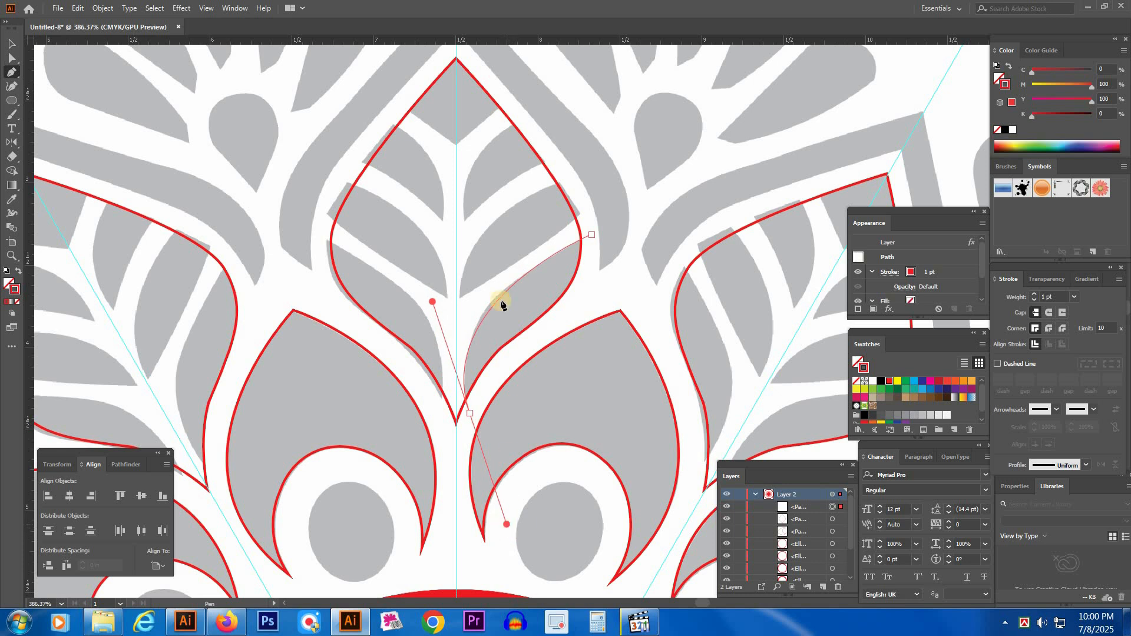
left_click(522, 223, "ctrl")
Trace the leaf's middle right segment with a straight lower edge and a curved upper edge, both extending past the outline.
left_click_drag(567, 217, 578, 251)
left_click(594, 244)
left_click(472, 334)
left_click_drag(580, 216, 611, 210)
left_click_drag(667, 179, 699, 173)
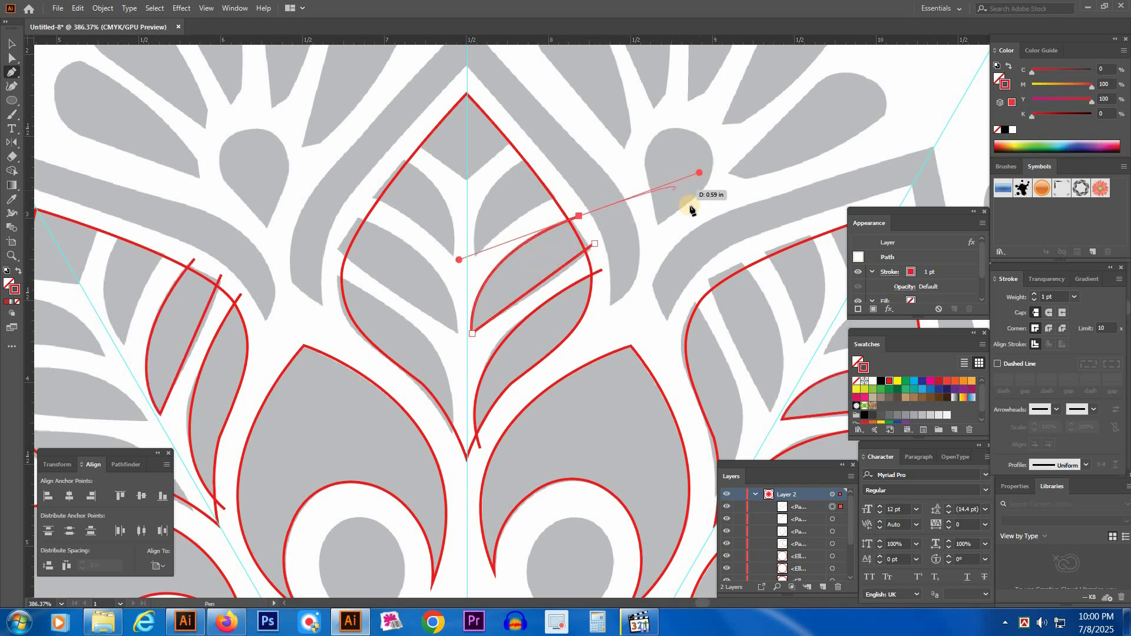
left_click(584, 216)
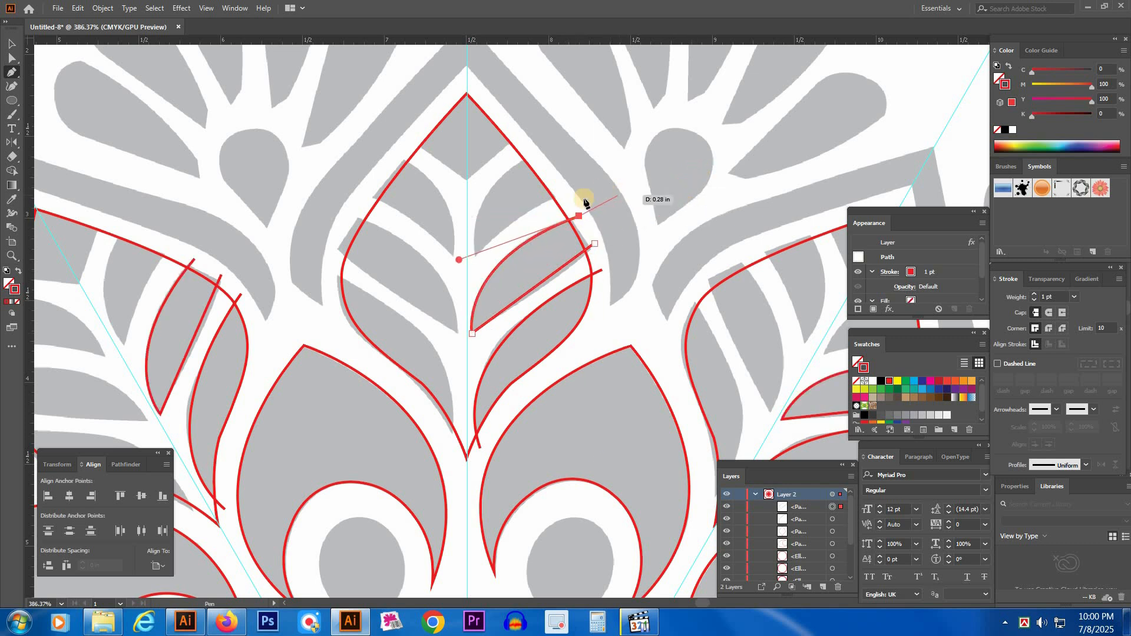
left_click(564, 198, "ctrl")
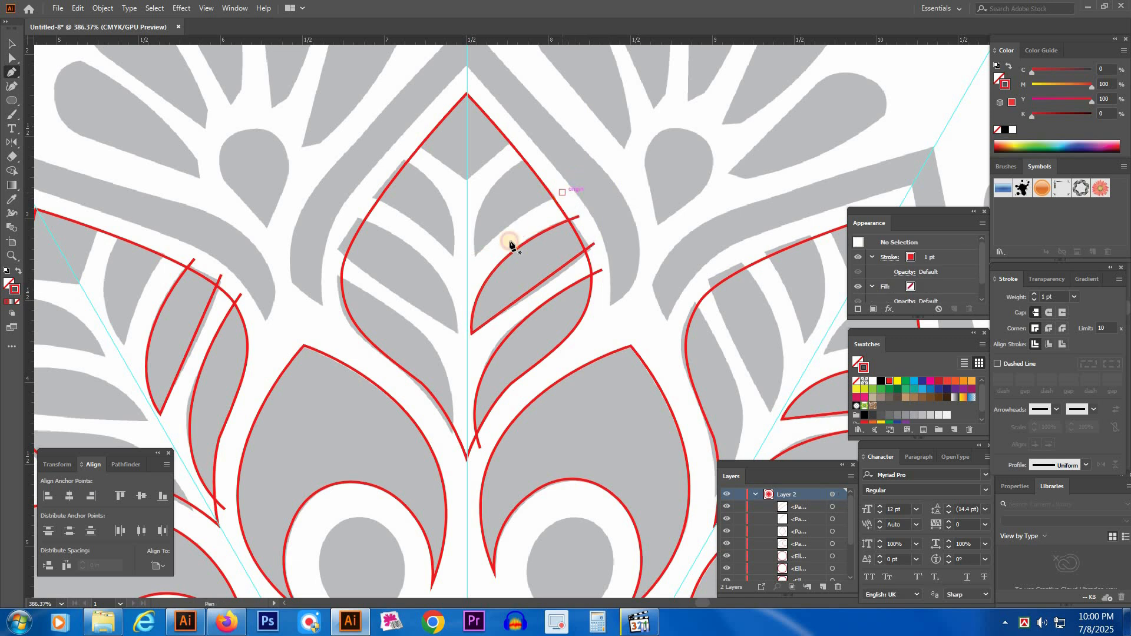
Trace the leaf's upper right segment with curved lower and upper edges meeting near the vertical guide, and deselect the path.
left_click_drag(475, 256, 436, 298)
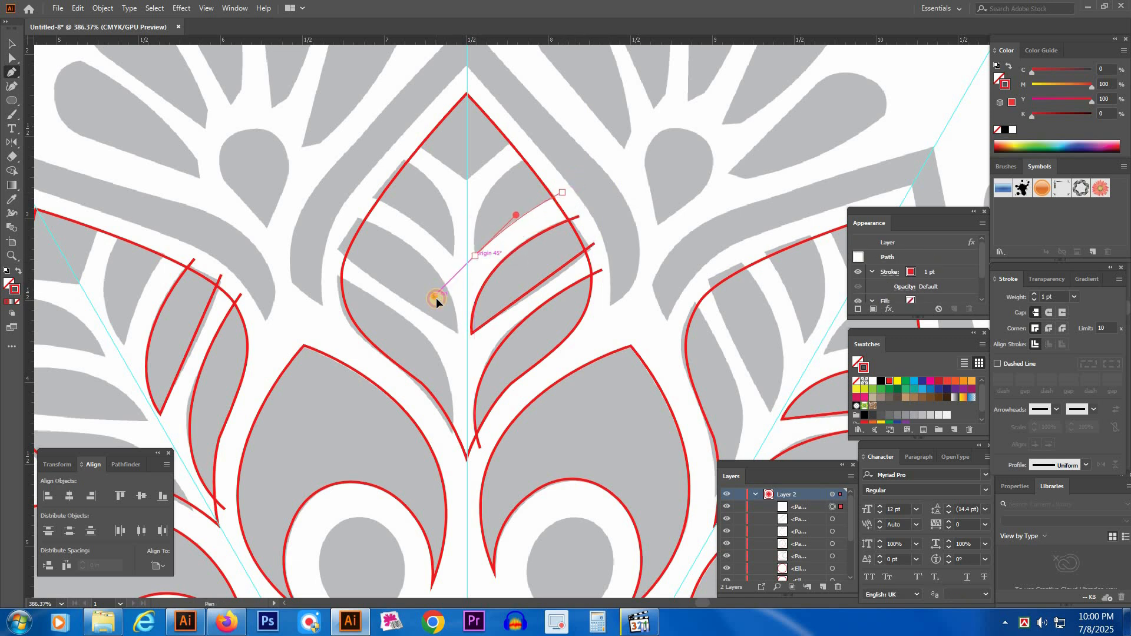
left_click(476, 256)
left_click_drag(533, 156, 610, 113)
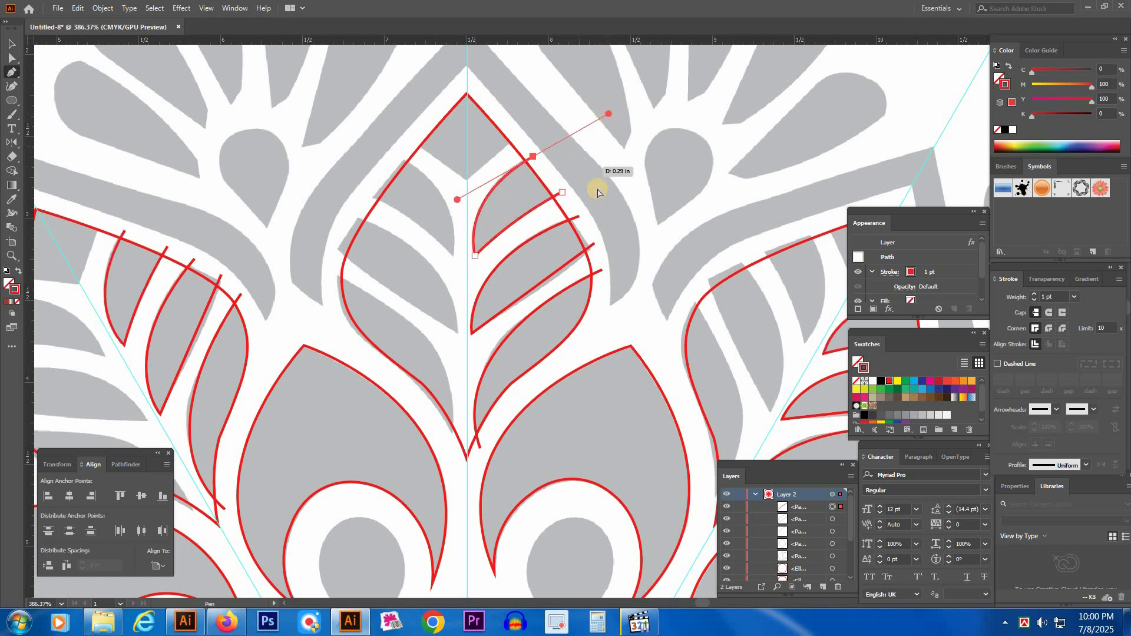
left_click(596, 186, "ctrl")
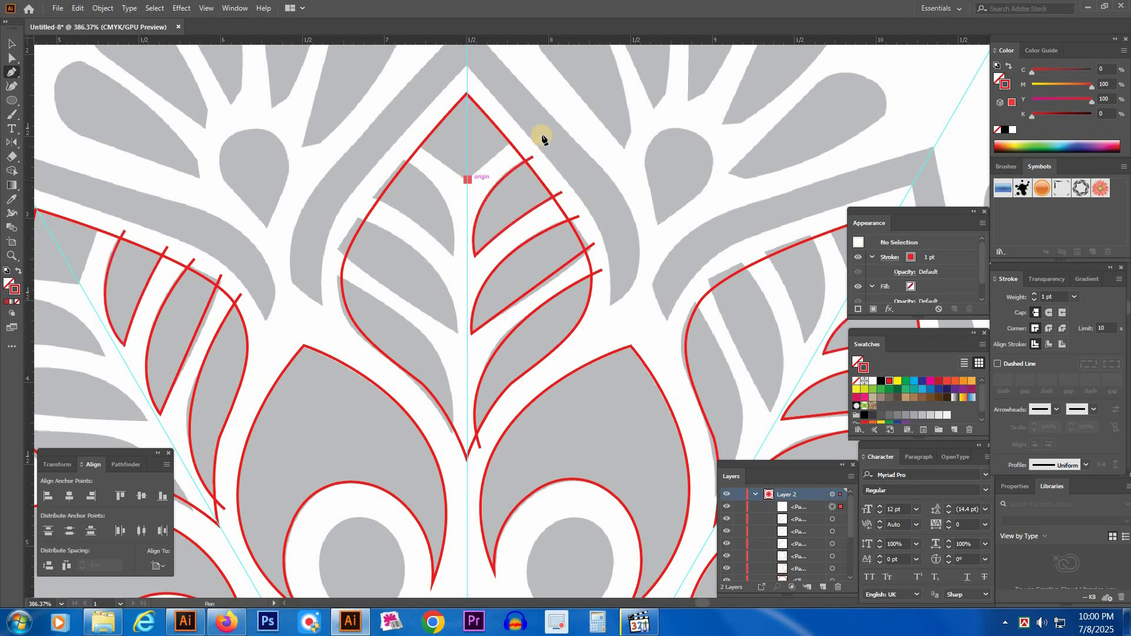
Draw a V-shaped Pen path below the leaf's tip segment, with its corner on the vertical guide and ends beyond the outline.
left_click(518, 133)
left_click(466, 181)
left_click(388, 127)
left_click(324, 127, "ctrl")
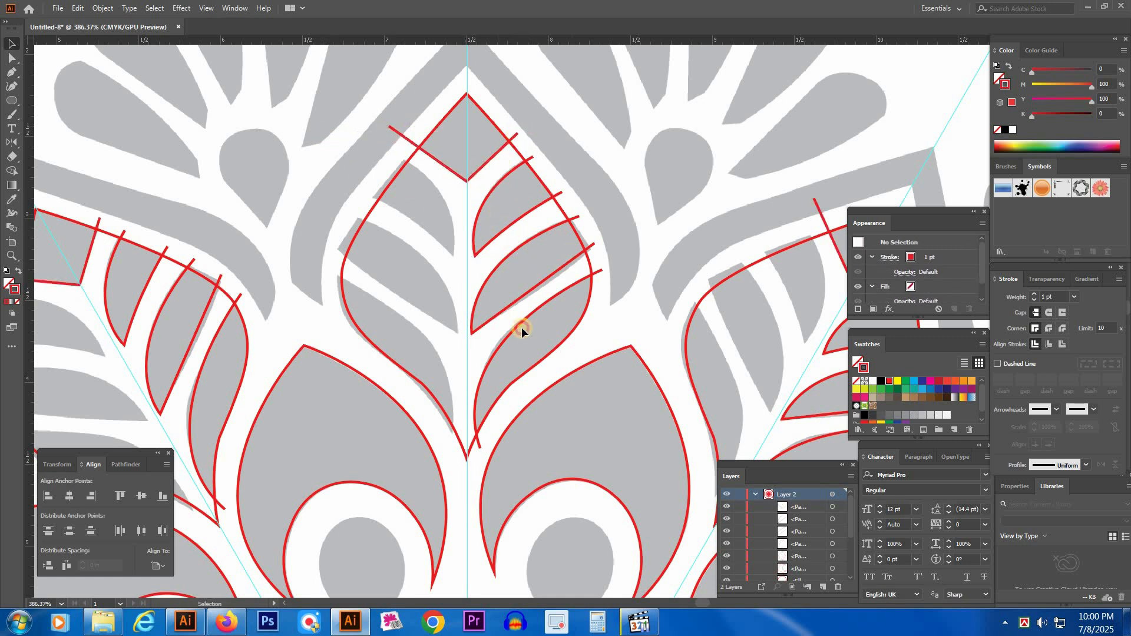
Duplicate the three right segment paths to the left half of the leaf and reflect the copies across the vertical axis.
left_click_drag(522, 319, 522, 316)
left_click(488, 218)
left_click_drag(488, 217, 527, 317)
left_click_drag(528, 316, 397, 323)
key("o")
key("Return")
key("Return")
key("v")
key("ctrl+minus")
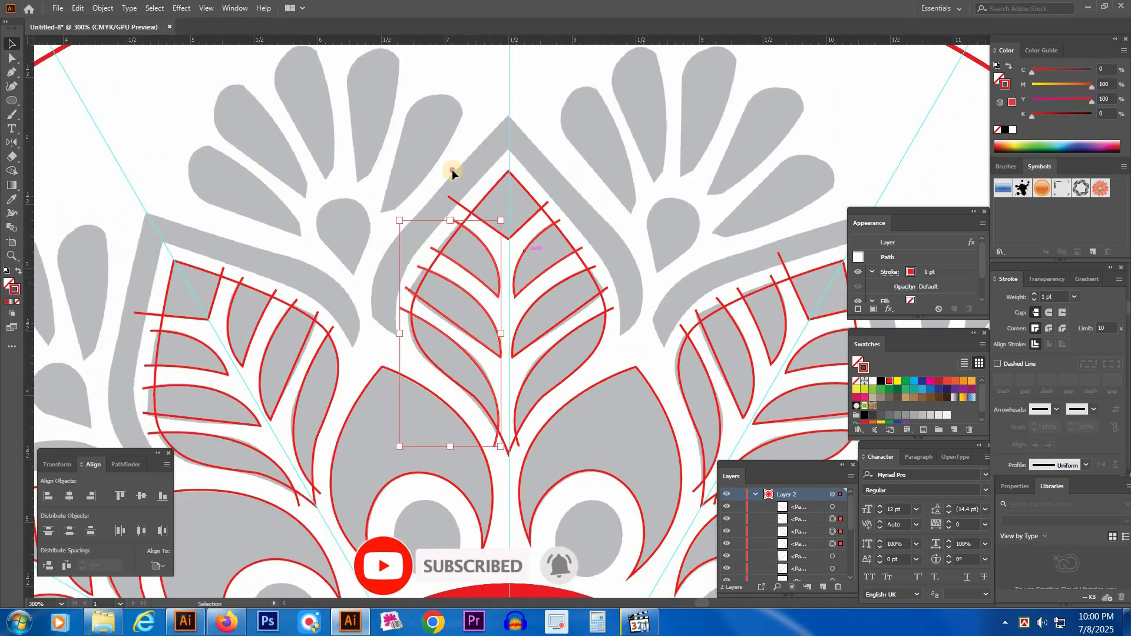
Select the central leaf's paths, remove the overhanging ends and the gaps between segments with Shape Builder, and deselect the closed segments.
left_click(555, 357)
left_click_drag(616, 328, 610, 288)
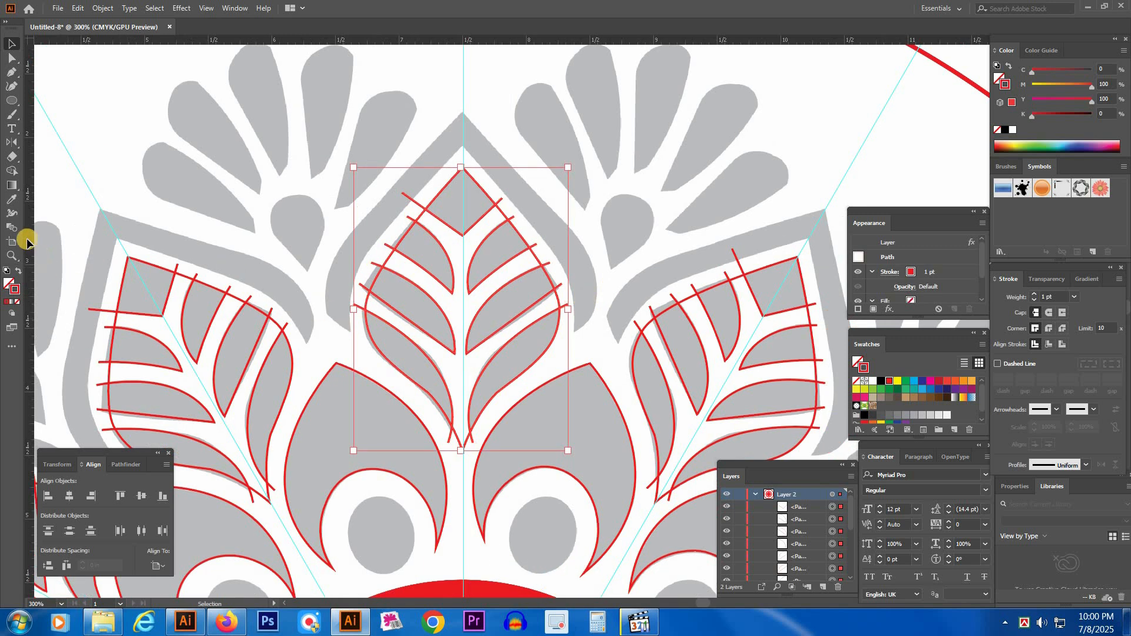
left_click(11, 171)
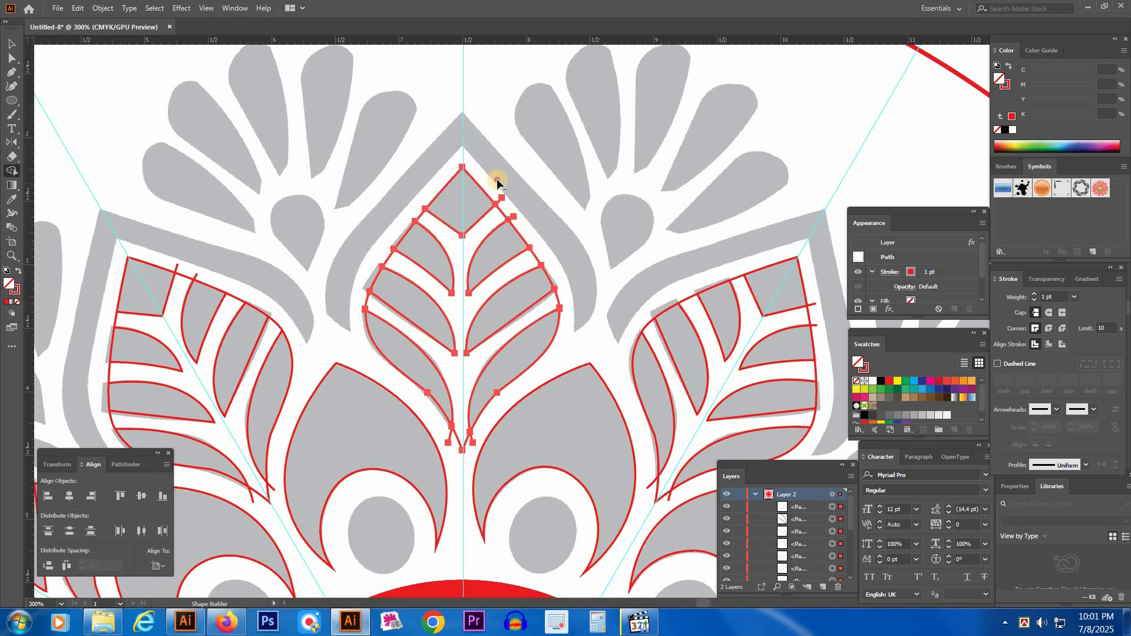
left_click(516, 221, "alt")
left_click(548, 328)
left_click_drag(454, 481, 475, 465)
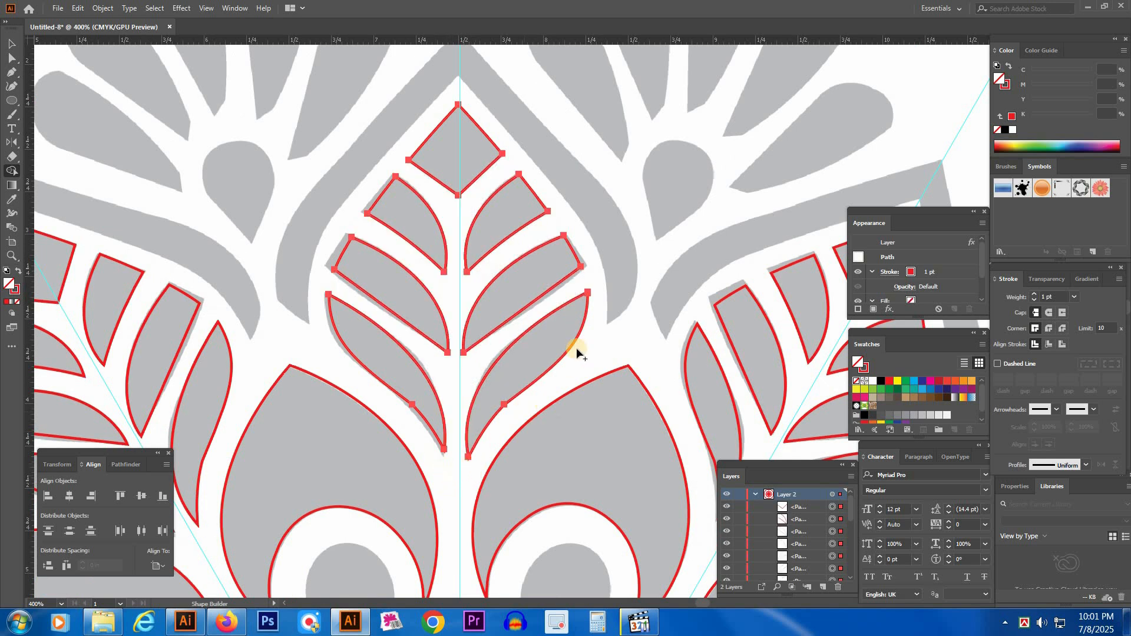
key("v")
left_click(636, 285)
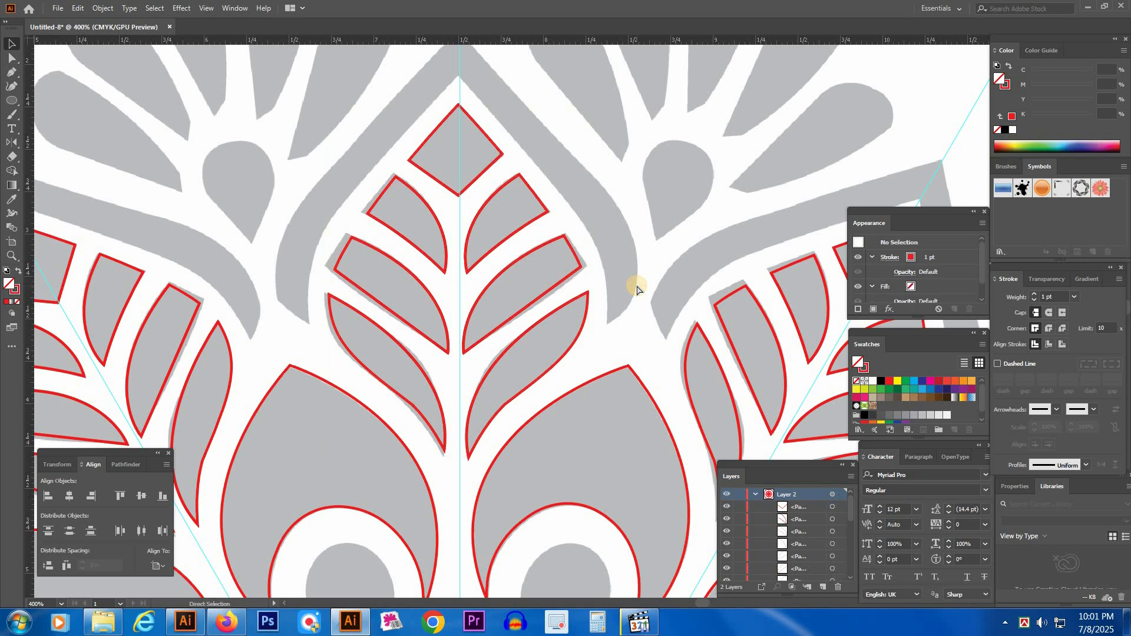
Trace the inner edge of the pointed band around the leaf's left side, up to its peak on the vertical guide.
key("ctrl+minus")
left_click_drag(589, 280, 558, 321)
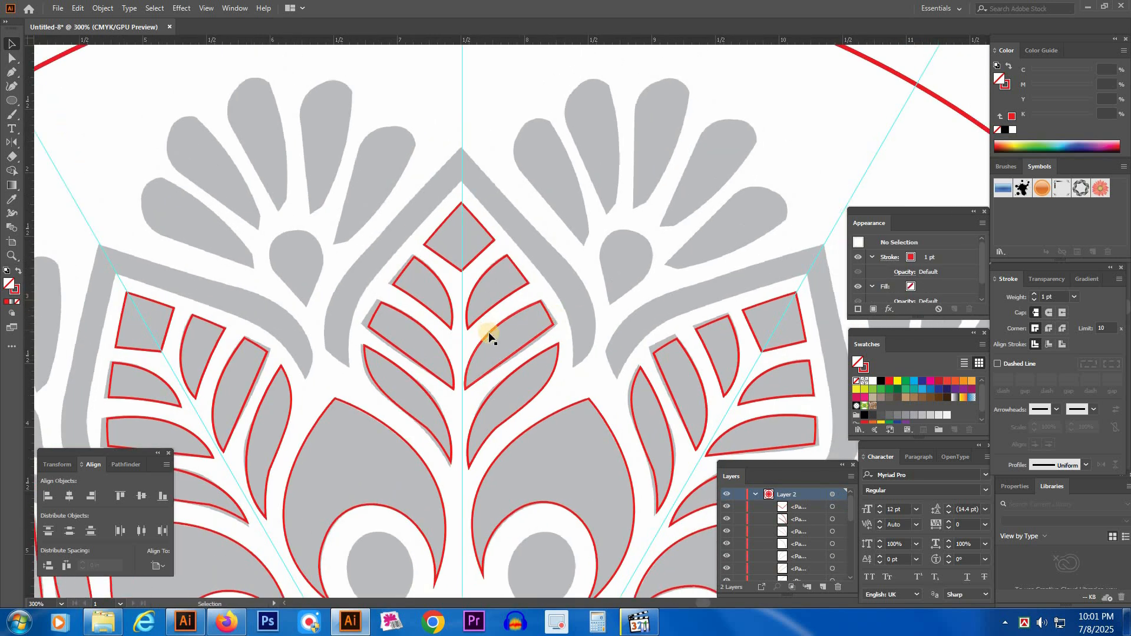
left_click(532, 363)
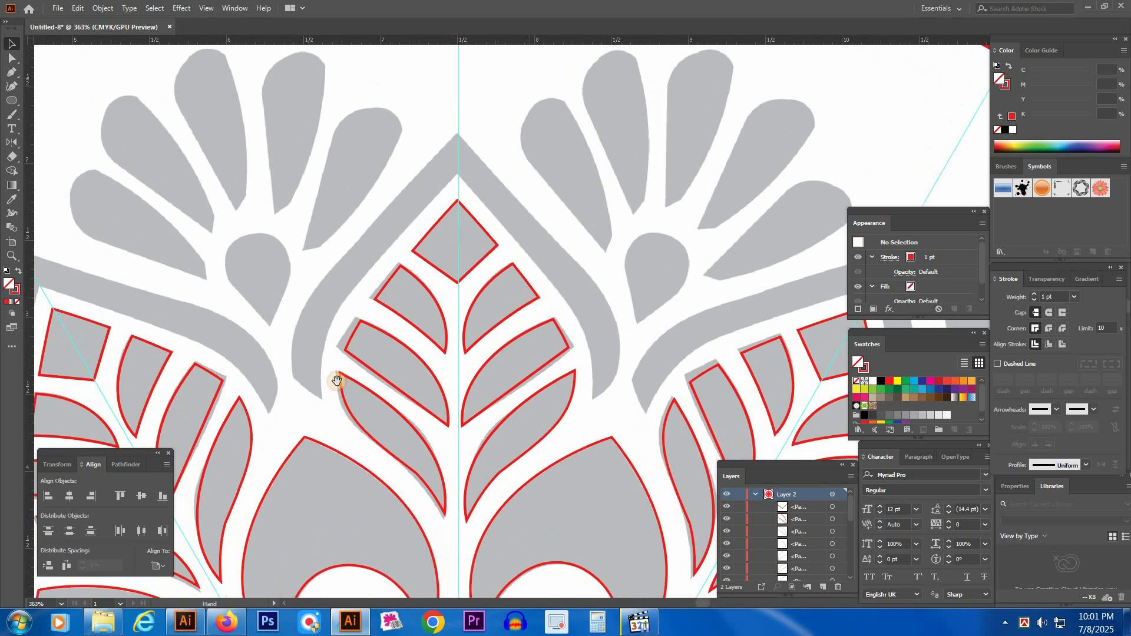
left_click_drag(426, 283, 418, 281)
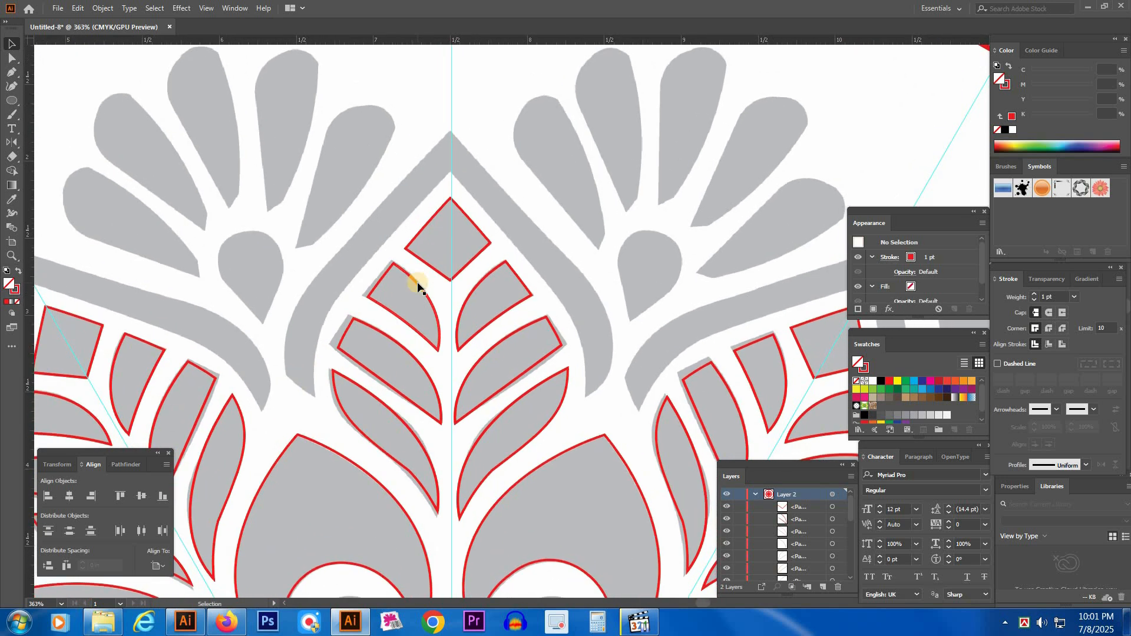
left_click(11, 72)
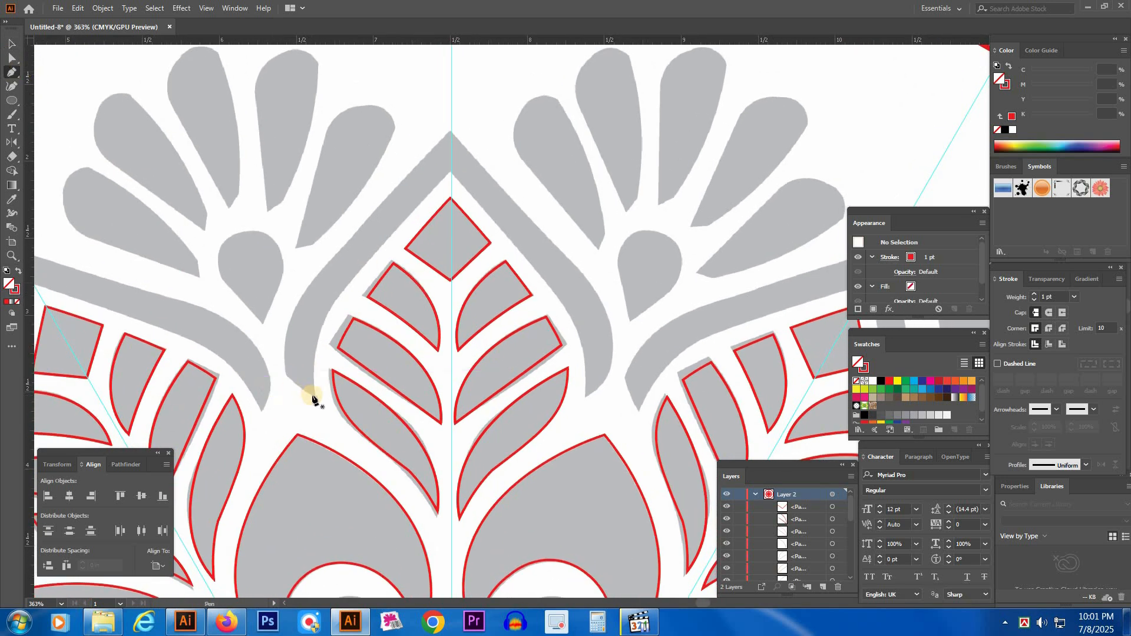
mouse_move(315, 395)
left_mouse_down()
mouse_move(286, 373)
mouse_move(315, 380)
left_mouse_up()
left_click(337, 295)
left_click_drag(361, 268, 374, 255)
left_click(450, 171)
left_click(450, 131)
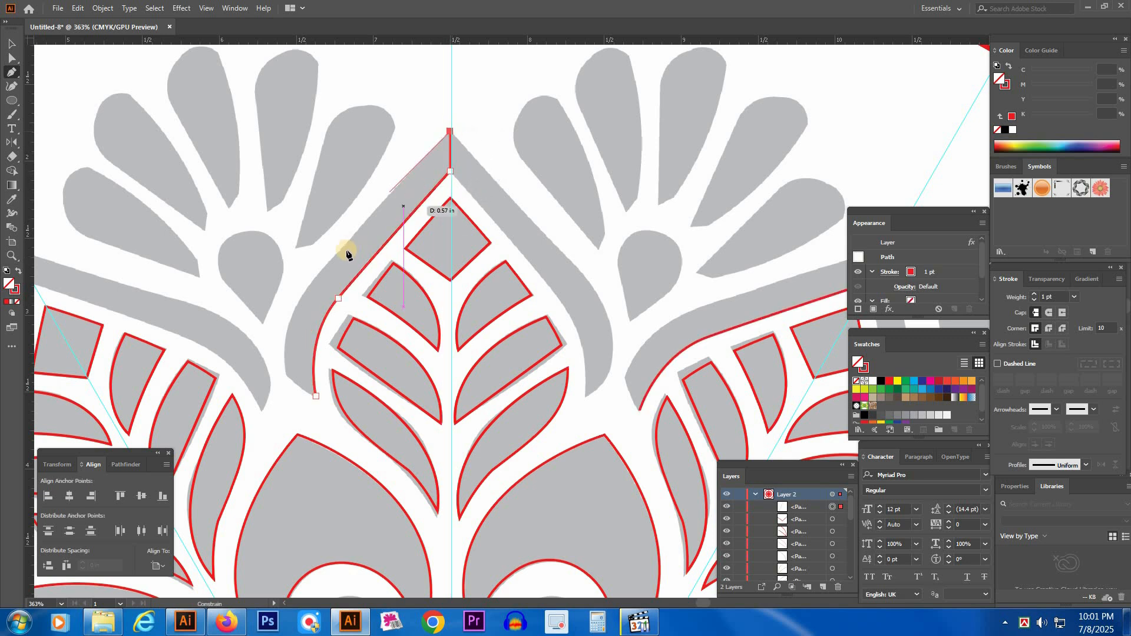
Trace the outer edge of the left band half back down to its base, close the path and deselect it.
left_click_drag(321, 277, 321, 277)
left_click_drag(288, 376, 297, 435)
left_click(285, 374)
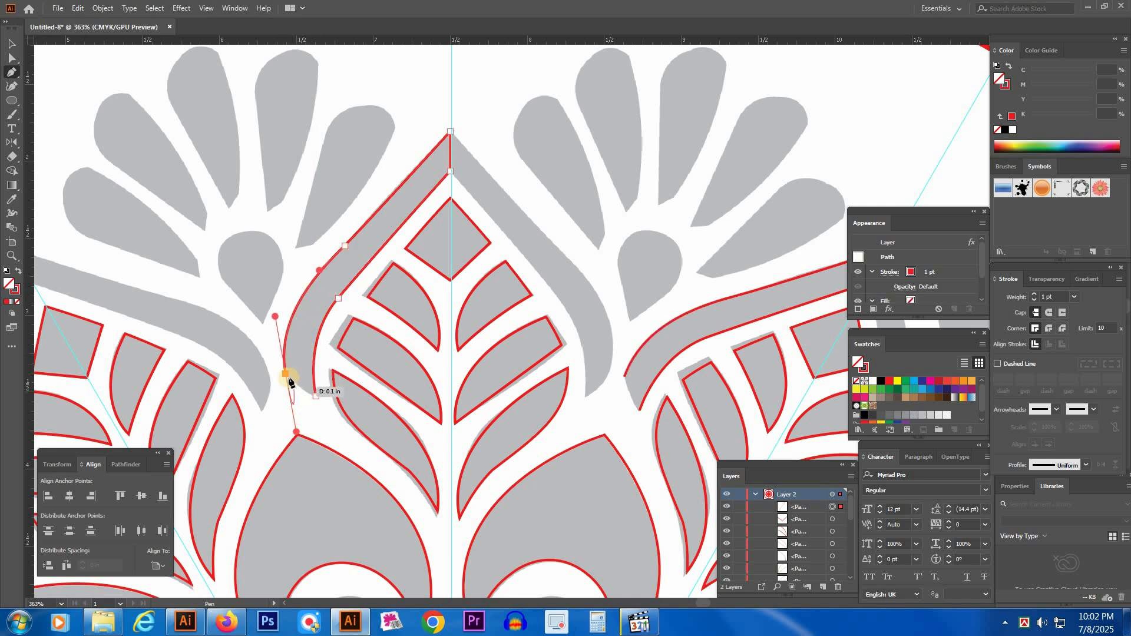
left_click(316, 396)
left_click(622, 253, "ctrl")
key("v")
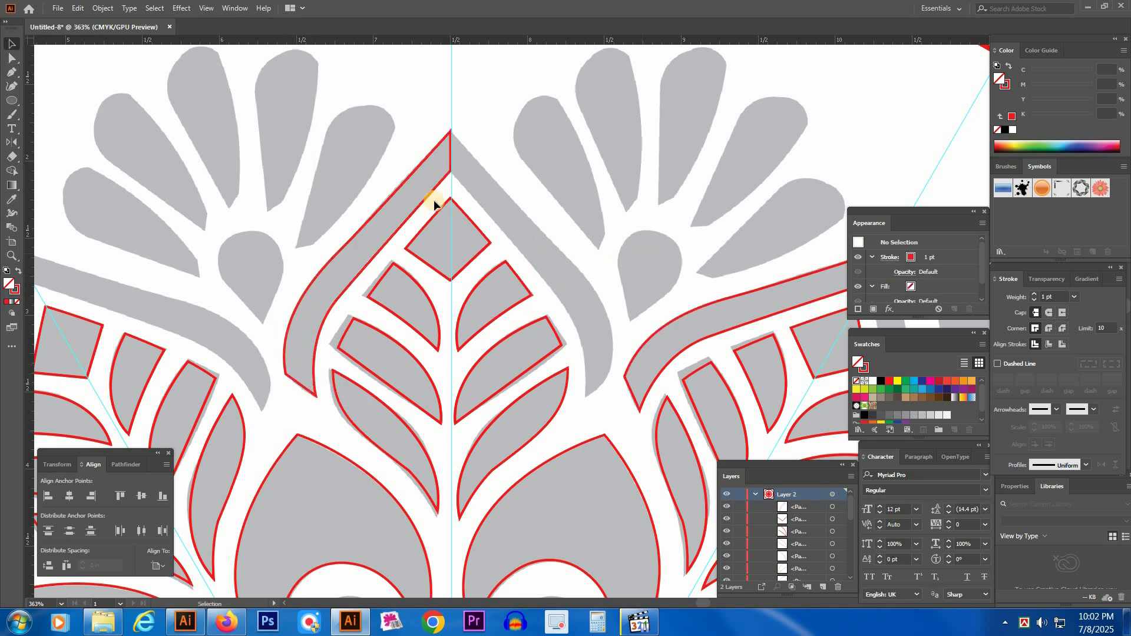
Duplicate the left band half, reflect the copy across the vertical axis, and place it along the leaf's right side at the vertical guide.
left_click_drag(432, 194, 567, 191)
key("o")
key("Return")
key("Return")
key("v")
left_click_drag(477, 164, 518, 233)
left_click_drag(460, 181, 501, 183)
left_click(496, 97)
Try to merge the two band halves across the vertical guide with Shape Builder.
left_click_drag(396, 104, 529, 180)
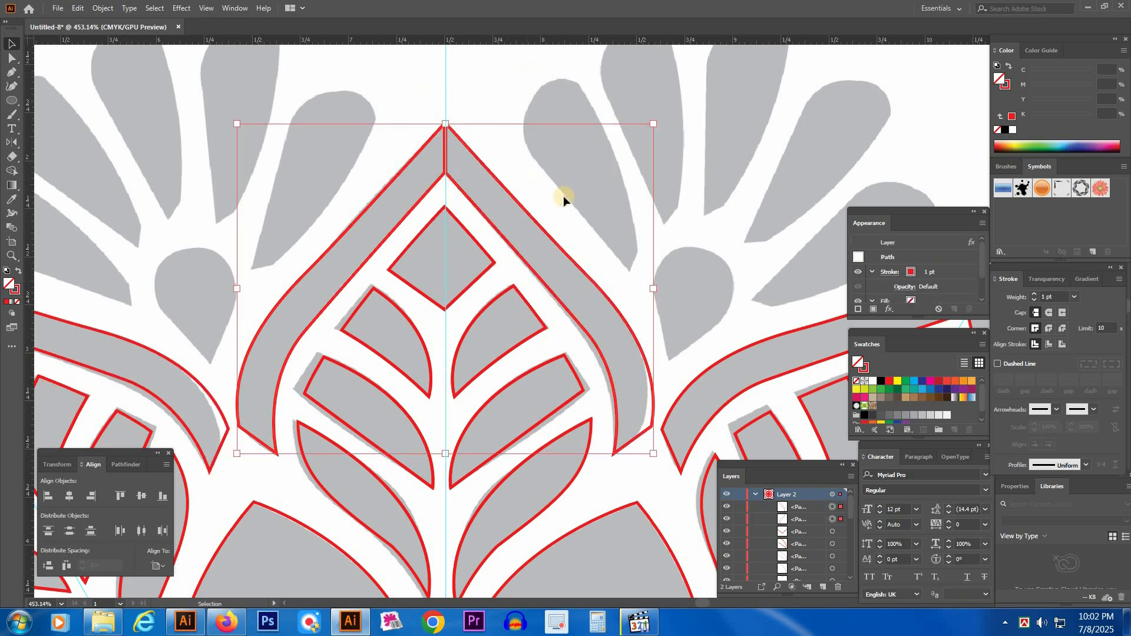
left_click(11, 171)
left_click_drag(452, 154, 437, 154)
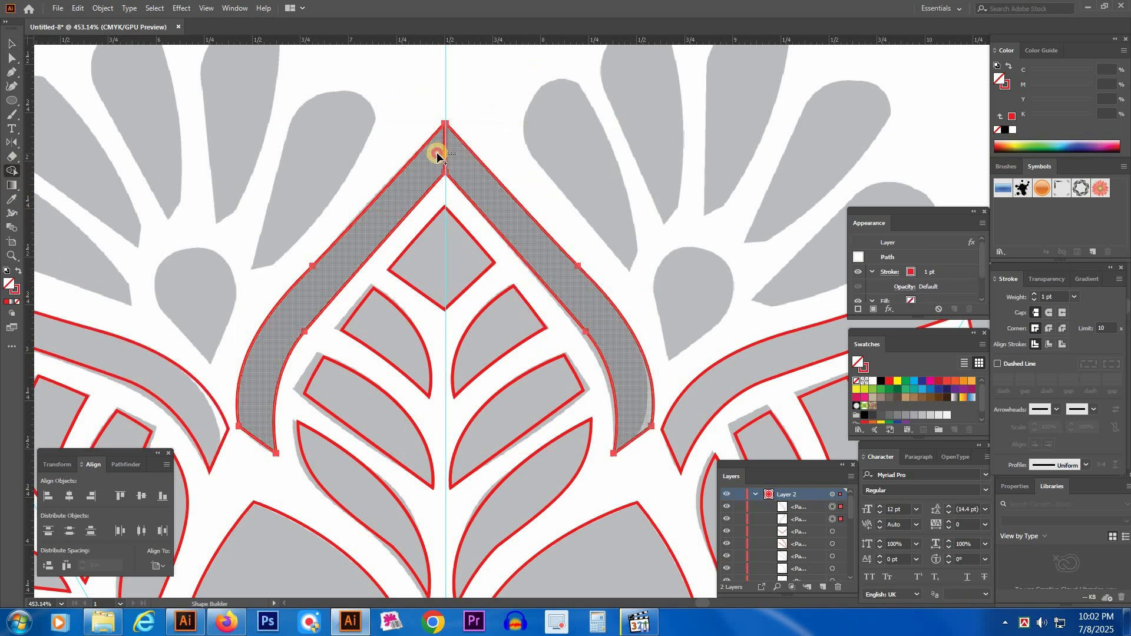
left_click_drag(516, 177, 517, 179)
key("v")
left_click(493, 171)
left_click(492, 170)
Close the gap between the band halves using Outline view, unite them into one pointed band with Shape Builder, and deselect it.
scroll(419, 131, "up", 2)
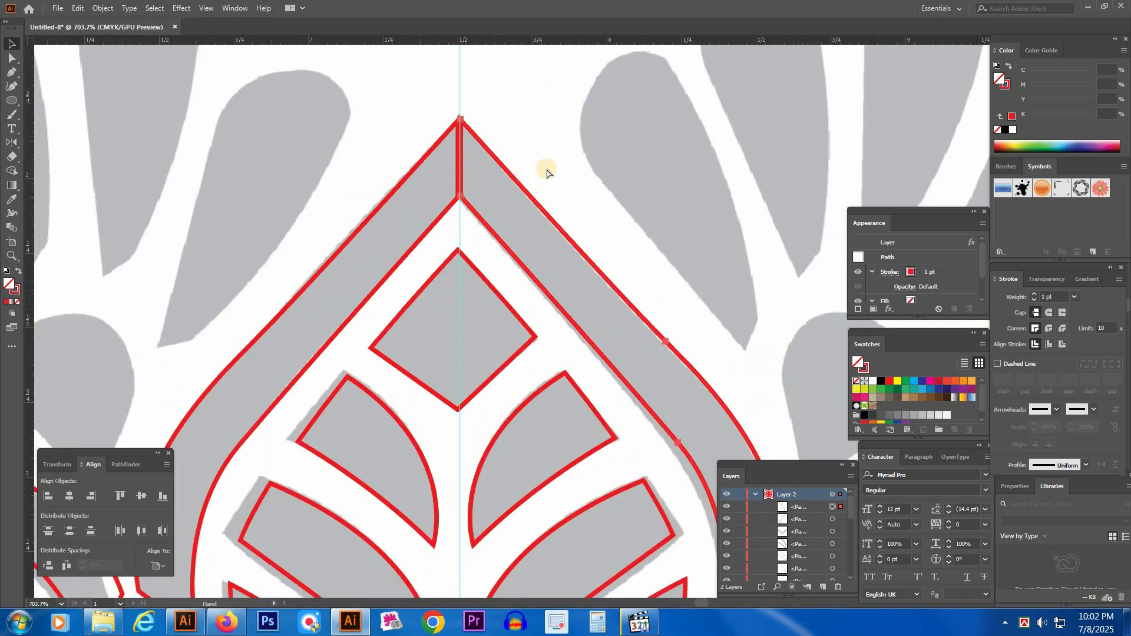
key("ctrl+y")
left_click_drag(505, 158, 568, 197)
key("ctrl+y")
key("ctrl+minus")
left_click(11, 170)
mouse_move(489, 228)
left_mouse_down()
mouse_move(518, 218)
mouse_move(493, 218)
left_mouse_up()
key("v")
key("ctrl+minus")
key("ctrl+minus")
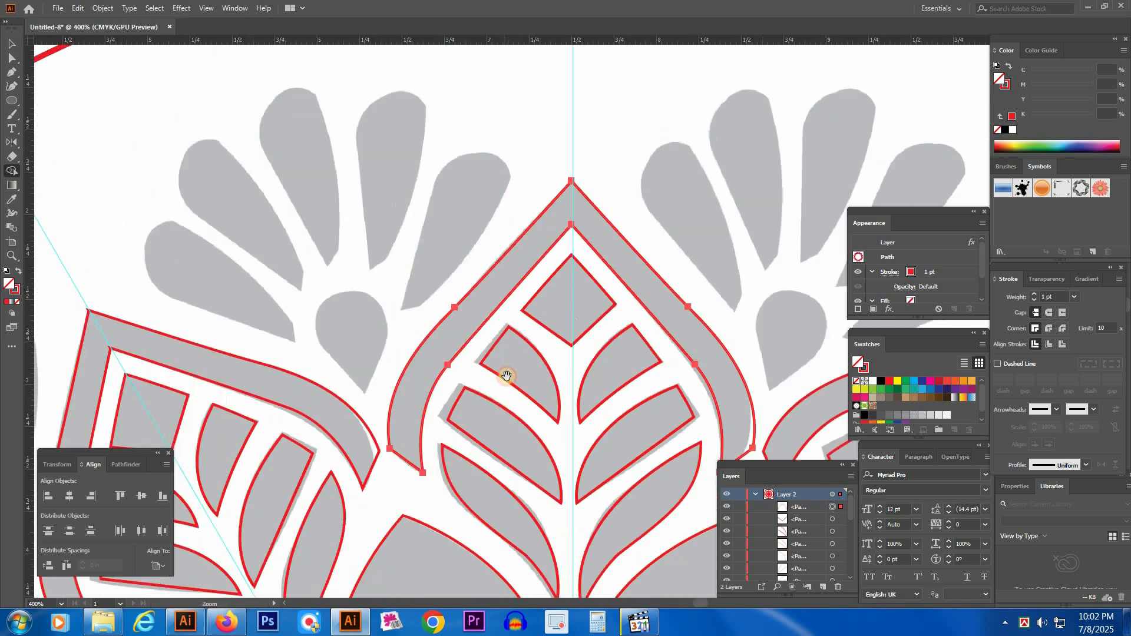
left_click(513, 181)
Trace the teardrop at the base of the petal fan right of the central leaf as a closed Pen path.
left_click_drag(661, 335, 445, 325)
left_click_drag(550, 263, 511, 374)
scroll(497, 308, "up", 2)
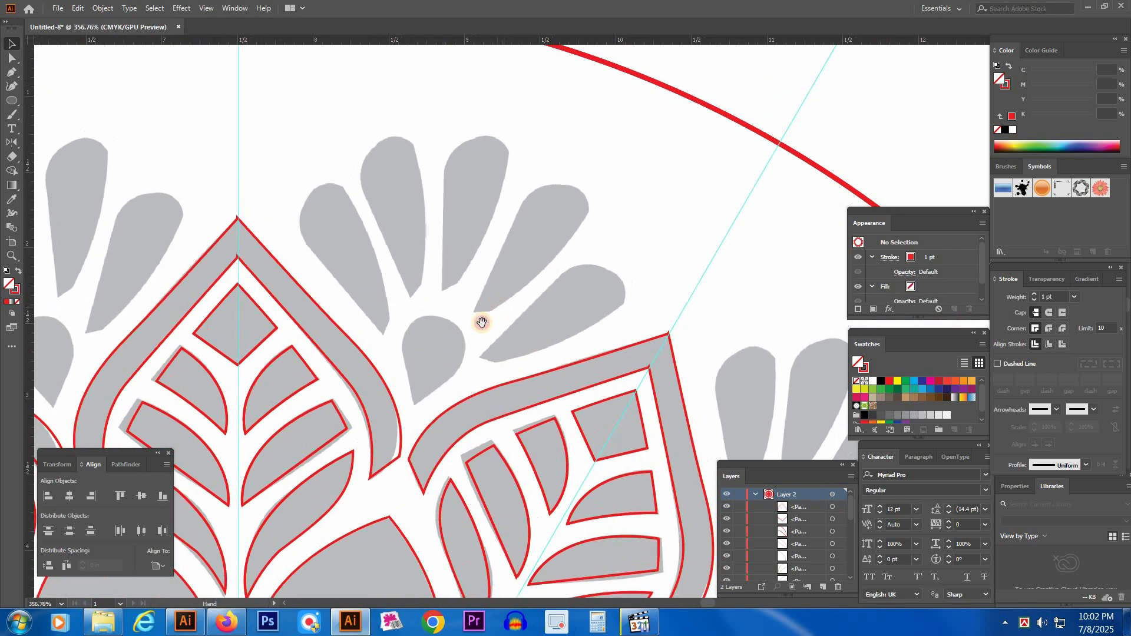
key("p")
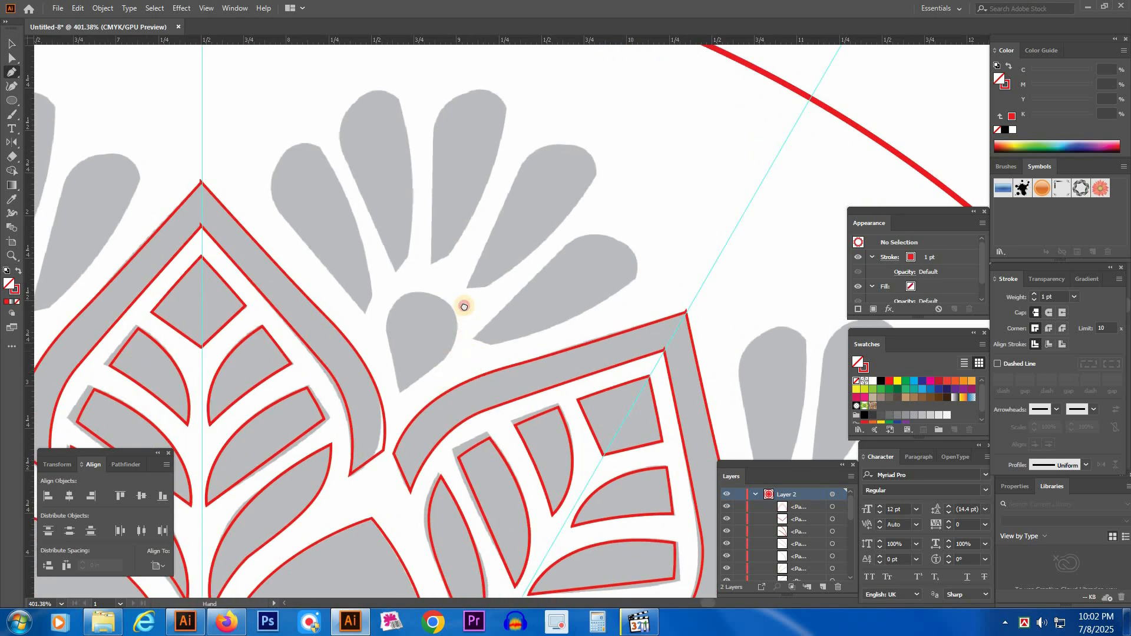
left_click_drag(464, 307, 461, 277)
scroll(464, 312, "up", 2)
left_click_drag(497, 311, 500, 346)
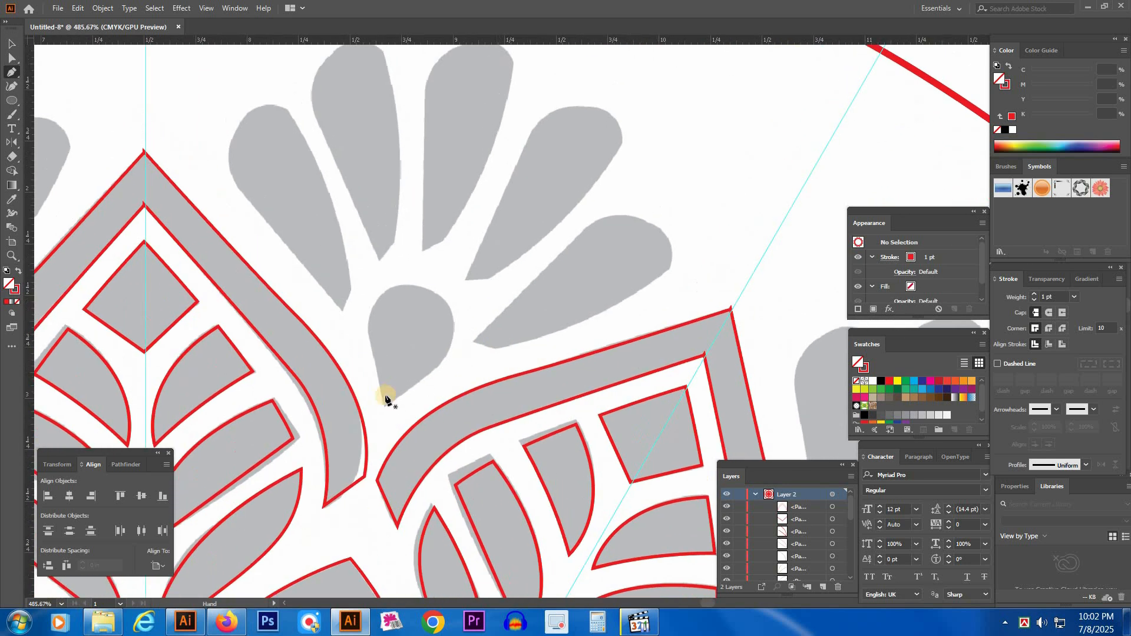
left_click(383, 407)
left_click_drag(452, 336, 457, 301)
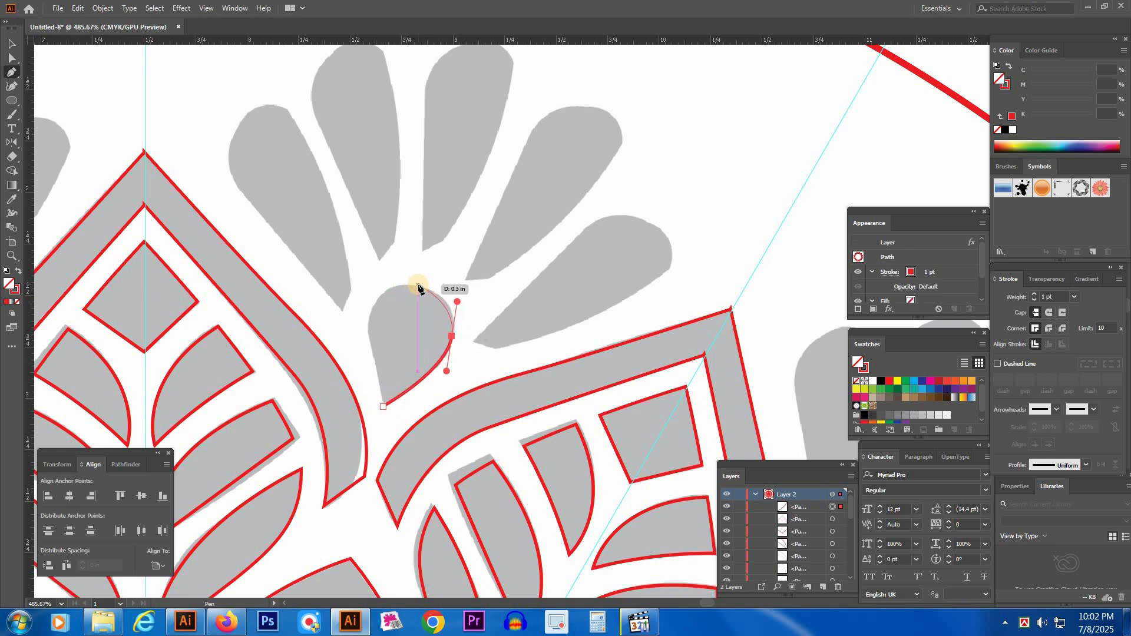
left_click_drag(416, 286, 400, 286)
left_click_drag(366, 326, 370, 354)
left_click(383, 407)
left_click(486, 352, "ctrl")
Trace the leftmost petal of the fan as a closed path with a rounded outer end and a narrow base, and deselect it.
left_click_drag(552, 378, 385, 252)
left_click_drag(373, 213, 539, 358)
left_click_drag(449, 316, 486, 353)
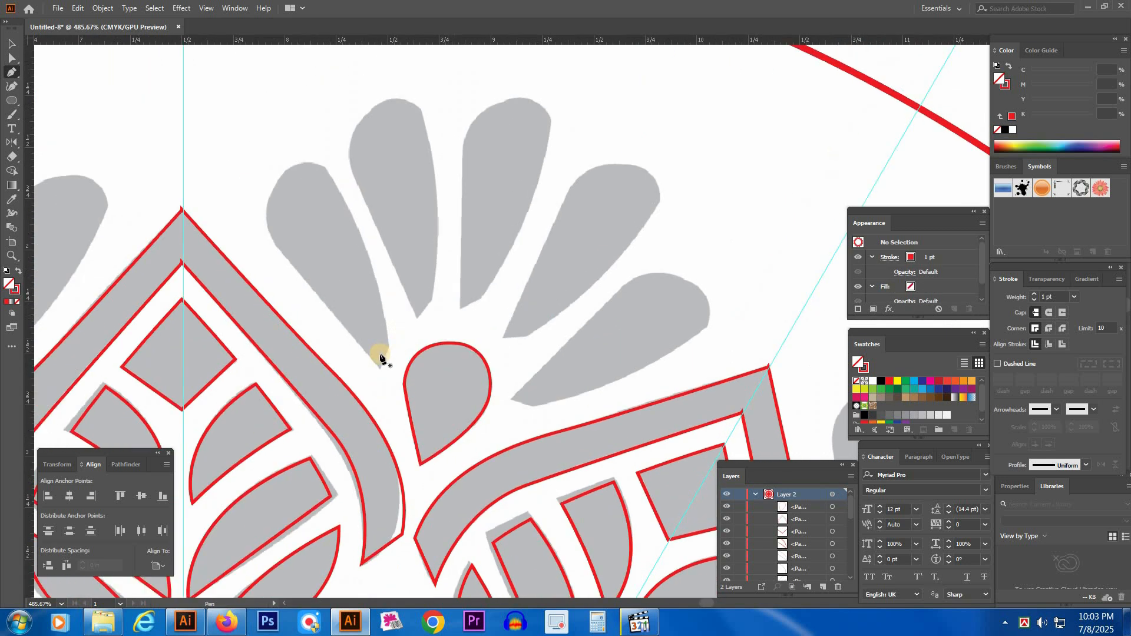
left_click_drag(385, 353, 389, 354)
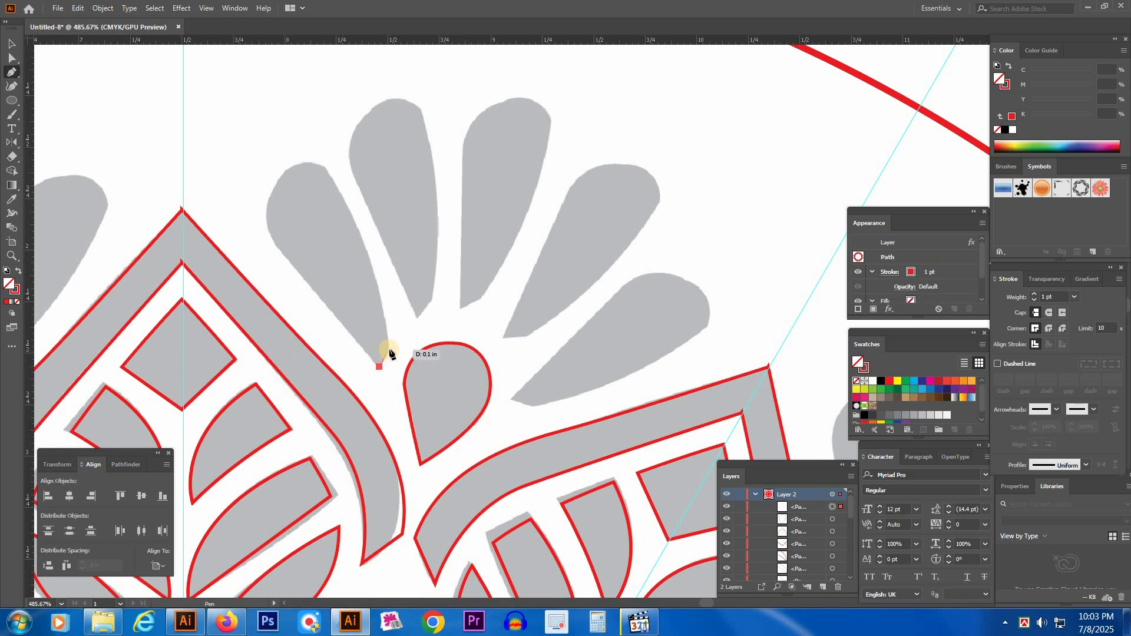
left_click_drag(347, 206, 317, 157)
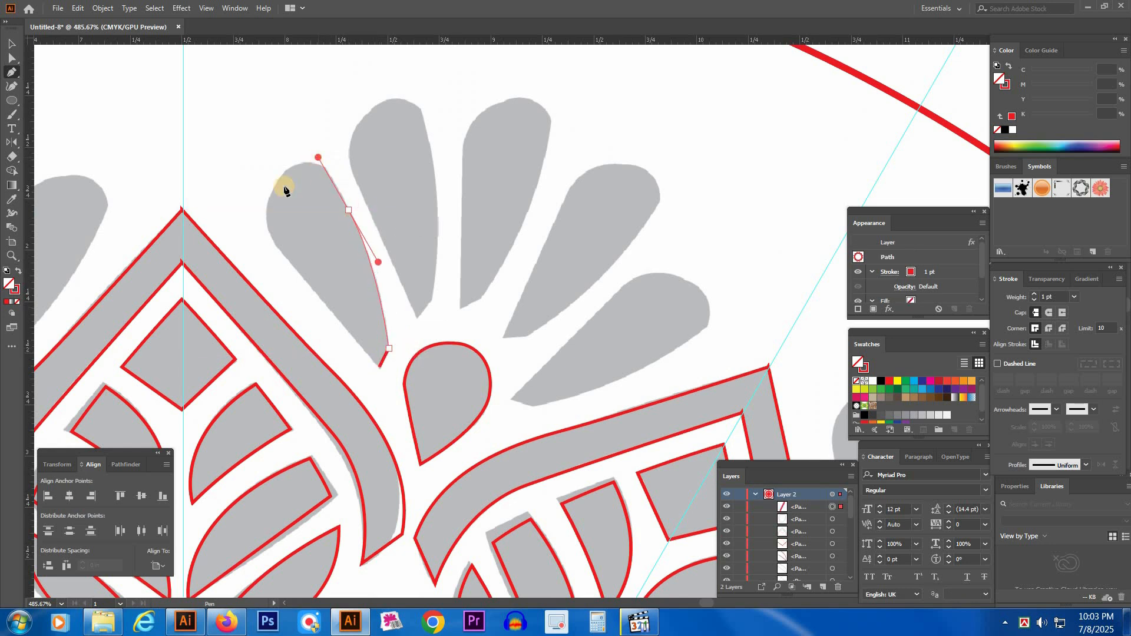
mouse_move(280, 177)
left_mouse_down()
mouse_move(253, 197)
mouse_move(265, 190)
left_mouse_up()
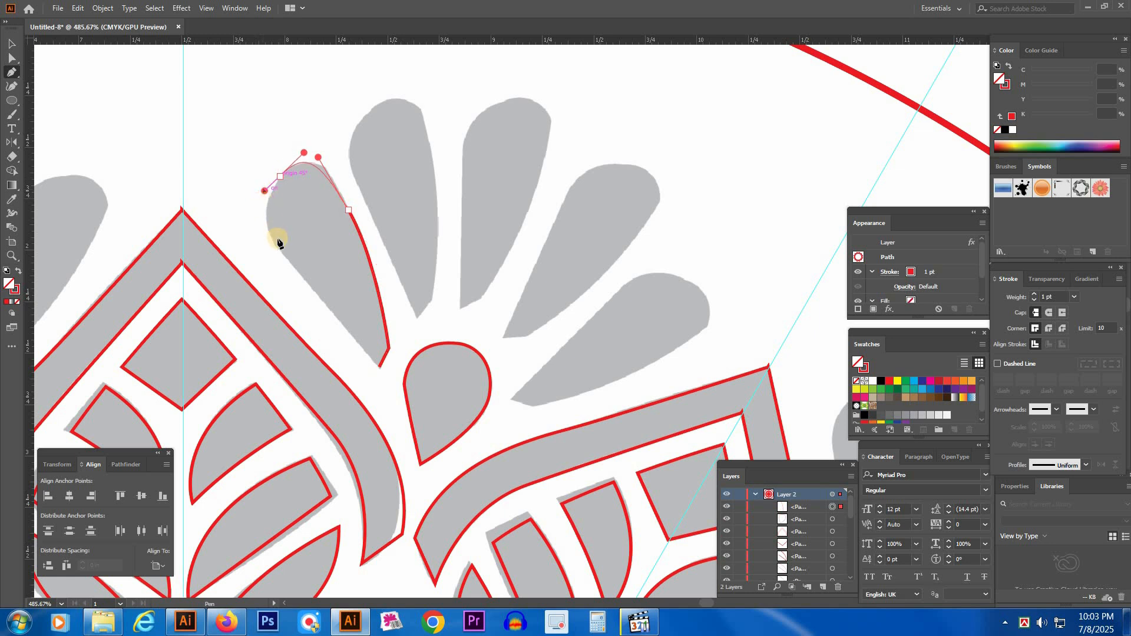
left_click_drag(280, 251, 302, 271)
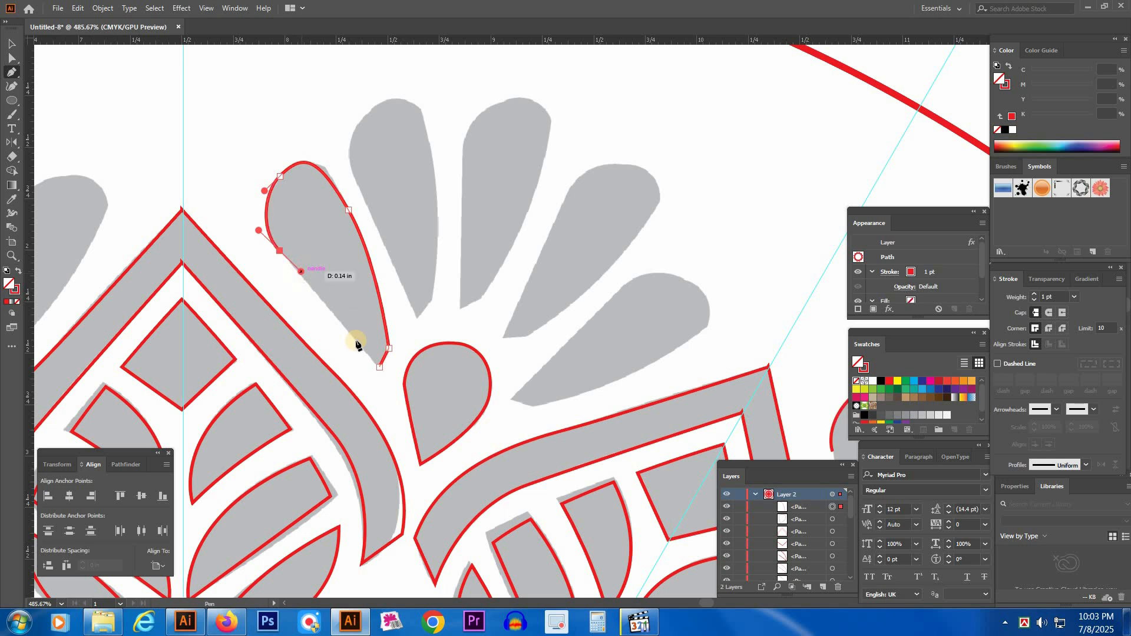
left_click(378, 370)
left_click(481, 318, "ctrl")
Trace the second petal from the left in the fan as a closed Pen path.
scroll(480, 330, "up", 2)
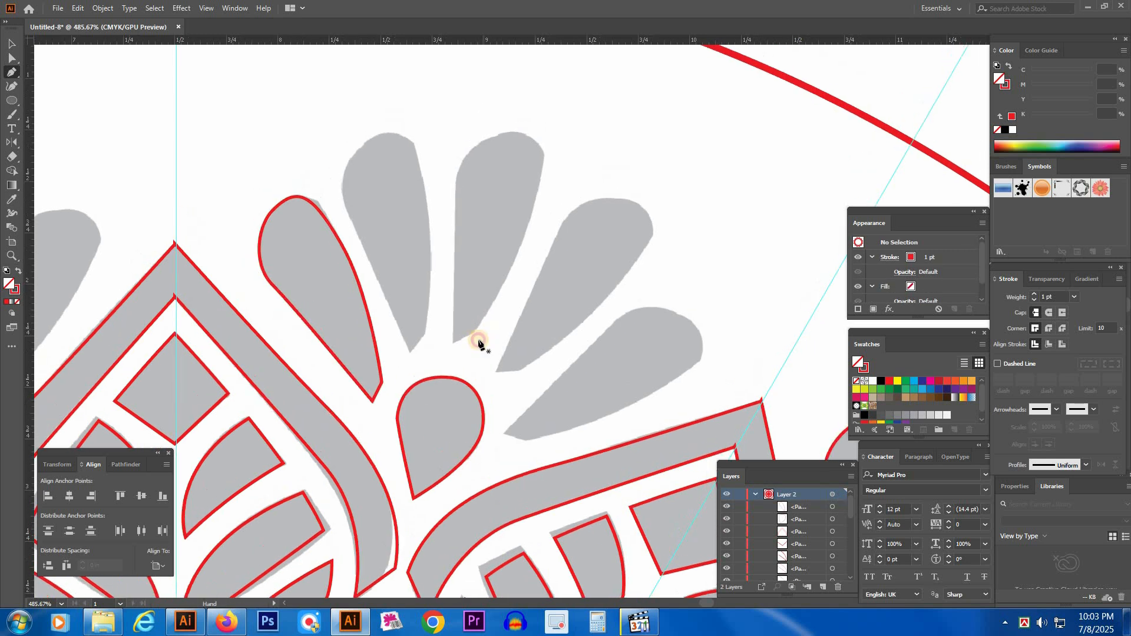
left_click(409, 357)
left_click(424, 338)
mouse_move(427, 214)
left_mouse_down()
mouse_move(418, 162)
mouse_move(343, 143)
mouse_move(360, 145)
left_mouse_up()
left_click_drag(348, 217, 365, 257)
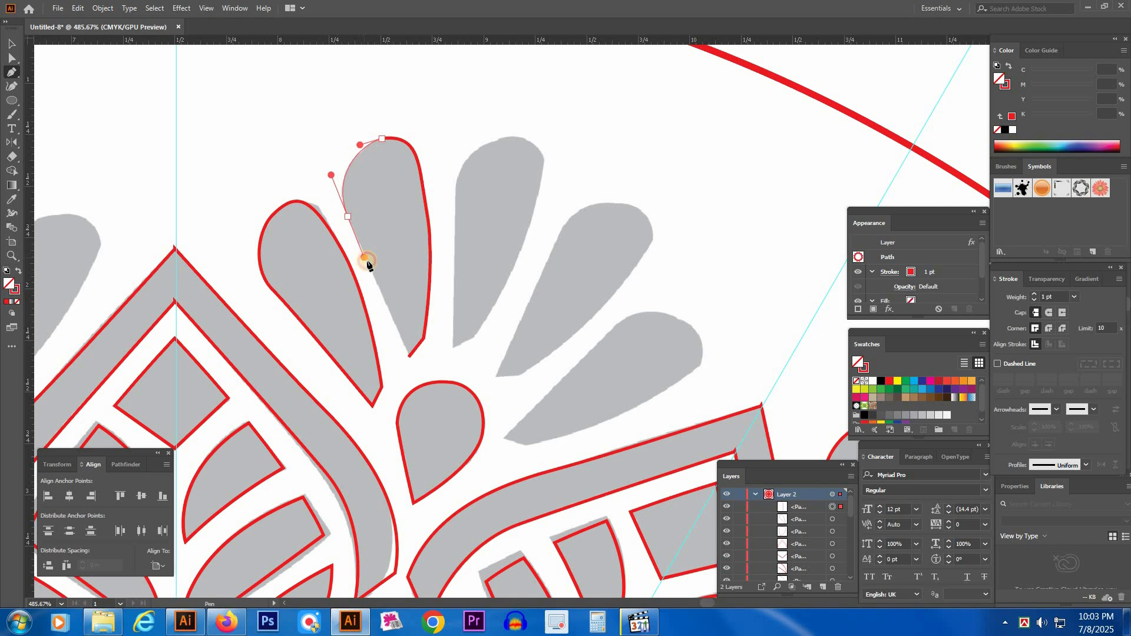
left_click(409, 357)
Trace the fan's middle petal as a closed Pen path and deselect it.
left_click(454, 347)
left_click(473, 338)
left_click_drag(534, 214, 544, 174)
left_click_drag(510, 135, 491, 133)
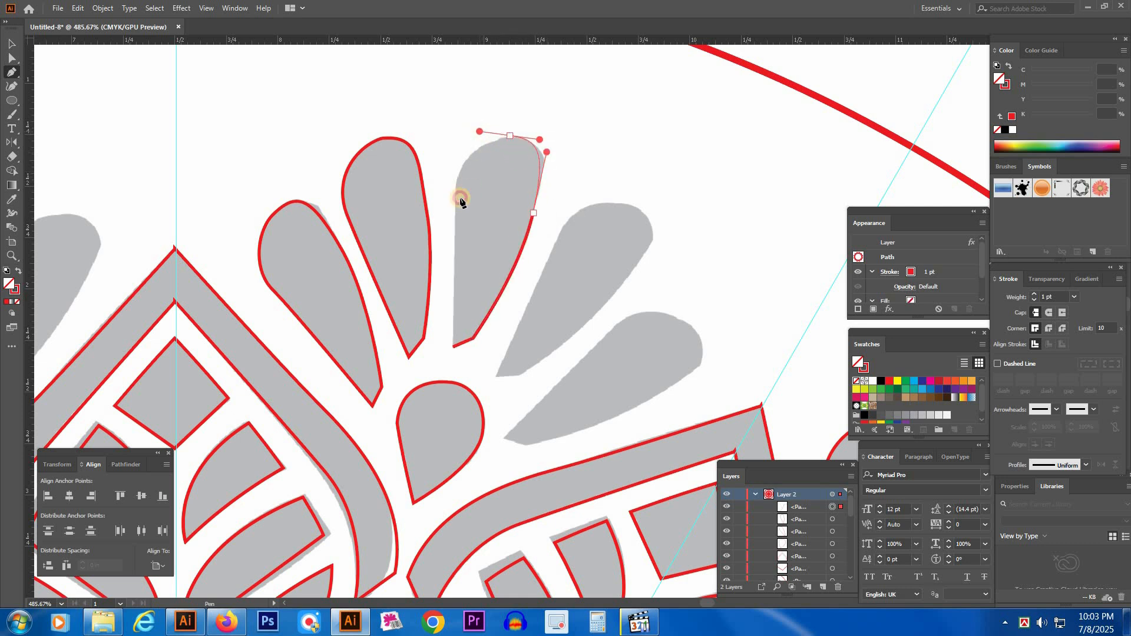
left_click_drag(457, 202, 455, 243)
left_click_drag(453, 347, 453, 348)
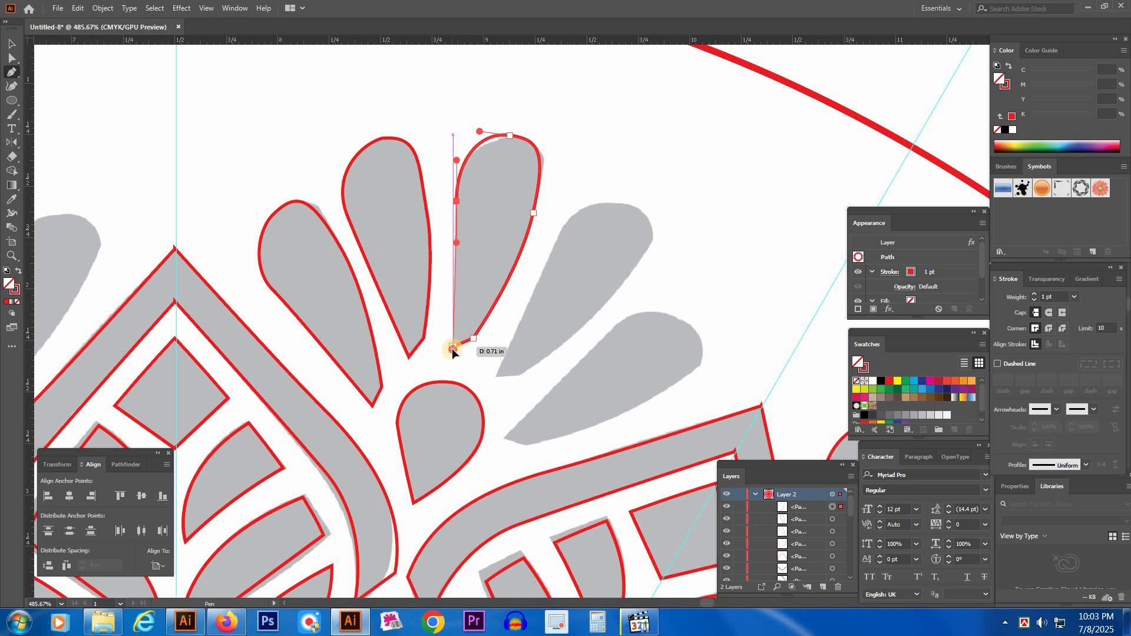
left_click(603, 338, "ctrl")
Trace the fourth petal of the fan, right of the middle one, as a closed Pen path and deselect it.
left_click_drag(496, 386, 405, 350)
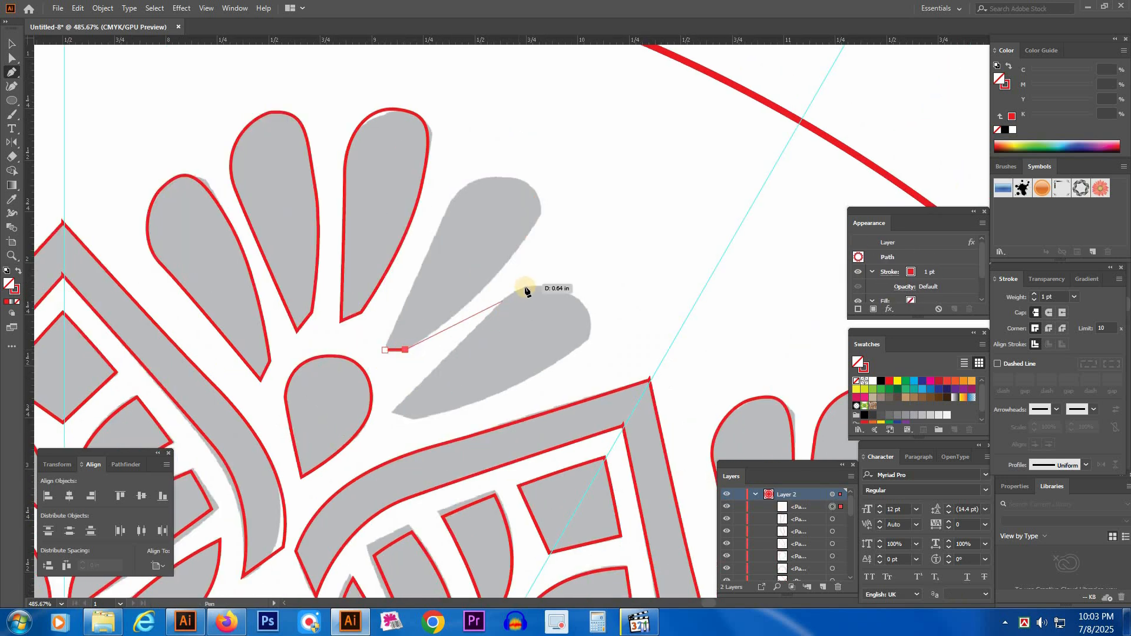
left_click_drag(492, 281, 523, 244)
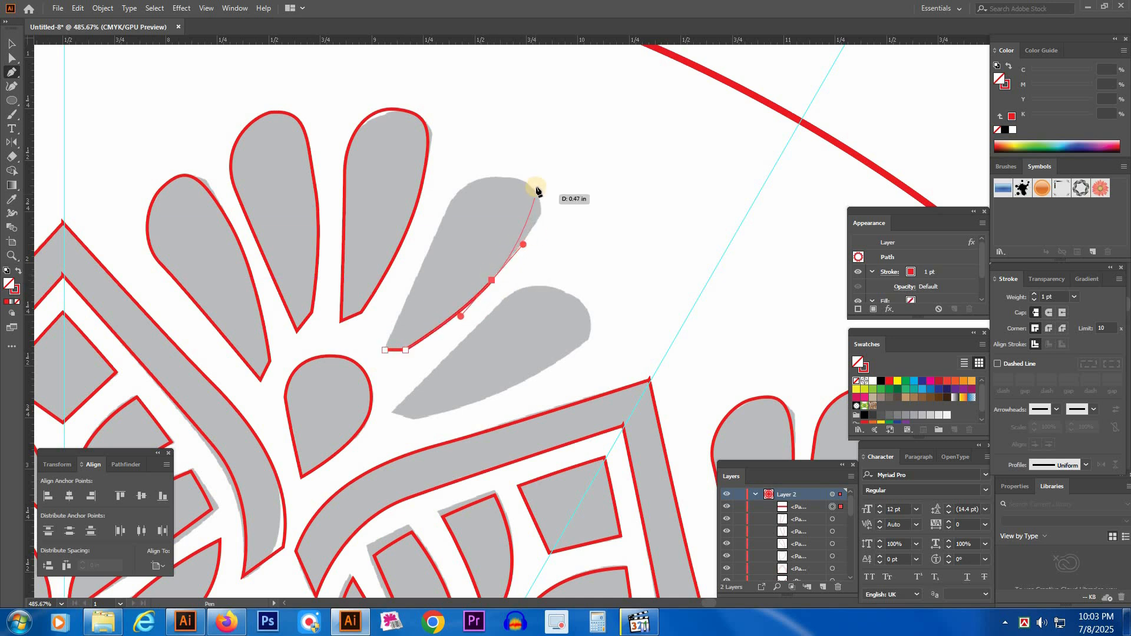
left_click_drag(533, 188, 517, 172)
left_click_drag(453, 199, 434, 225)
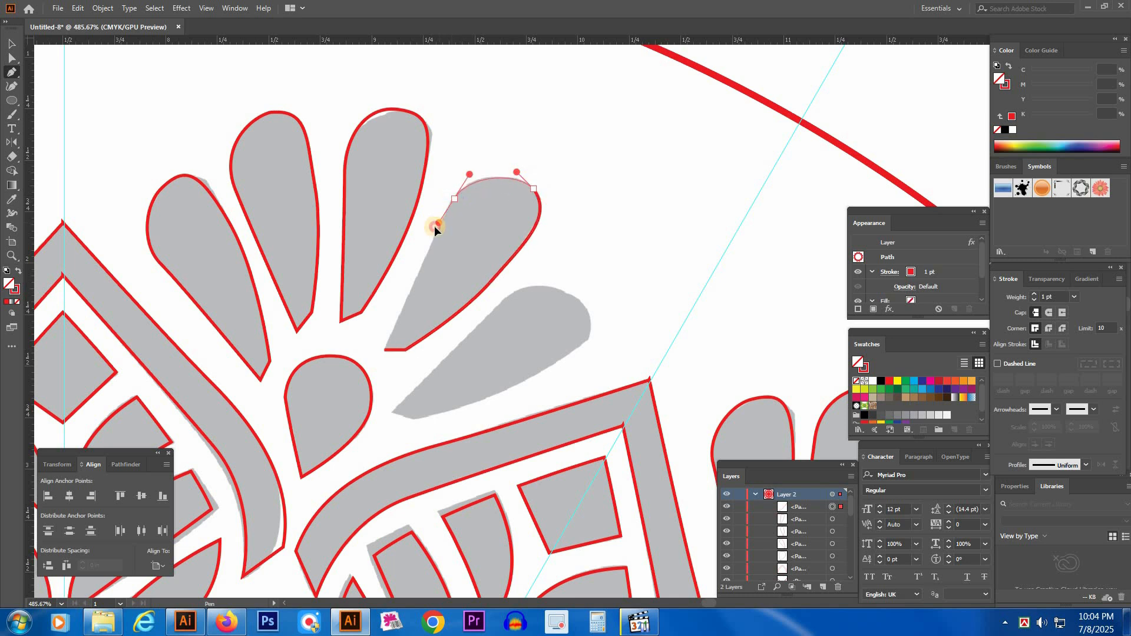
left_click(385, 350)
left_click(535, 390, "ctrl")
Trace the fan's lowest right petal as a closed Pen path and leave the Pen tool.
left_click_drag(536, 394, 504, 330)
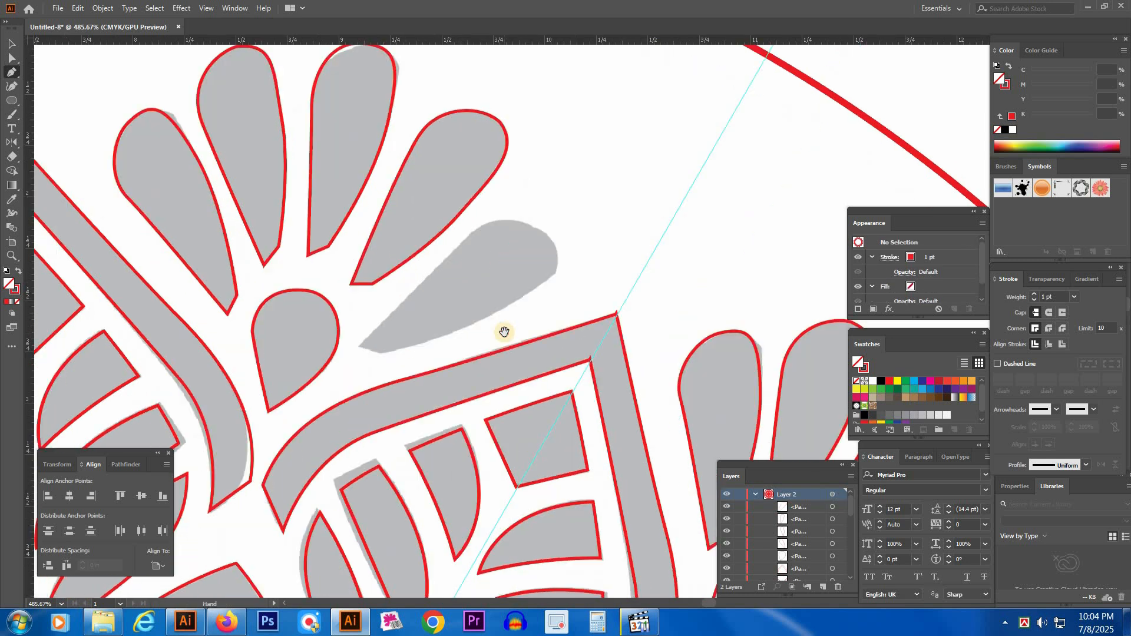
left_click_drag(358, 347, 381, 352)
left_click_drag(521, 301, 527, 300)
left_click_drag(555, 249, 546, 221)
left_click_drag(479, 227, 456, 243)
left_click(359, 346)
scroll(433, 317, "down", 5)
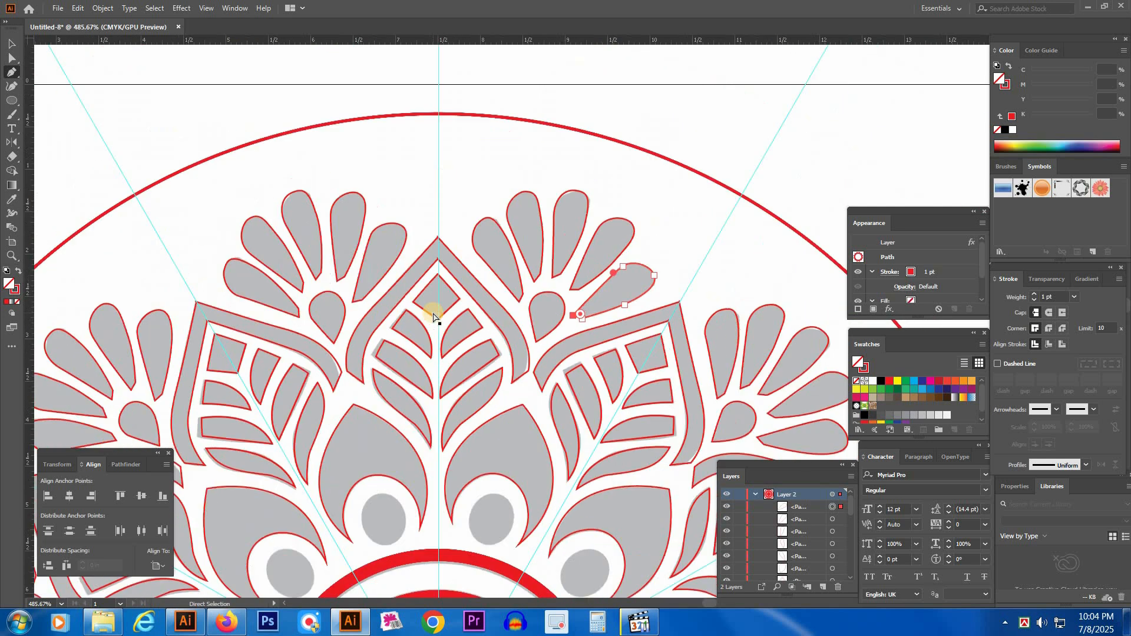
key("v")
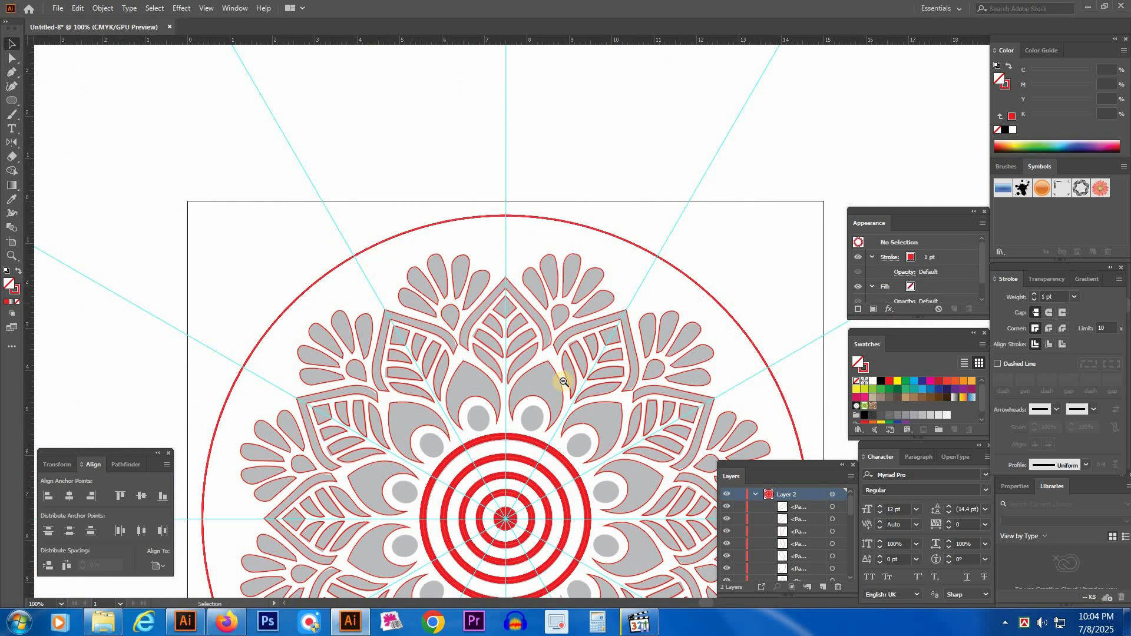
key("ctrl+minus")
left_click_drag(647, 396, 504, 331)
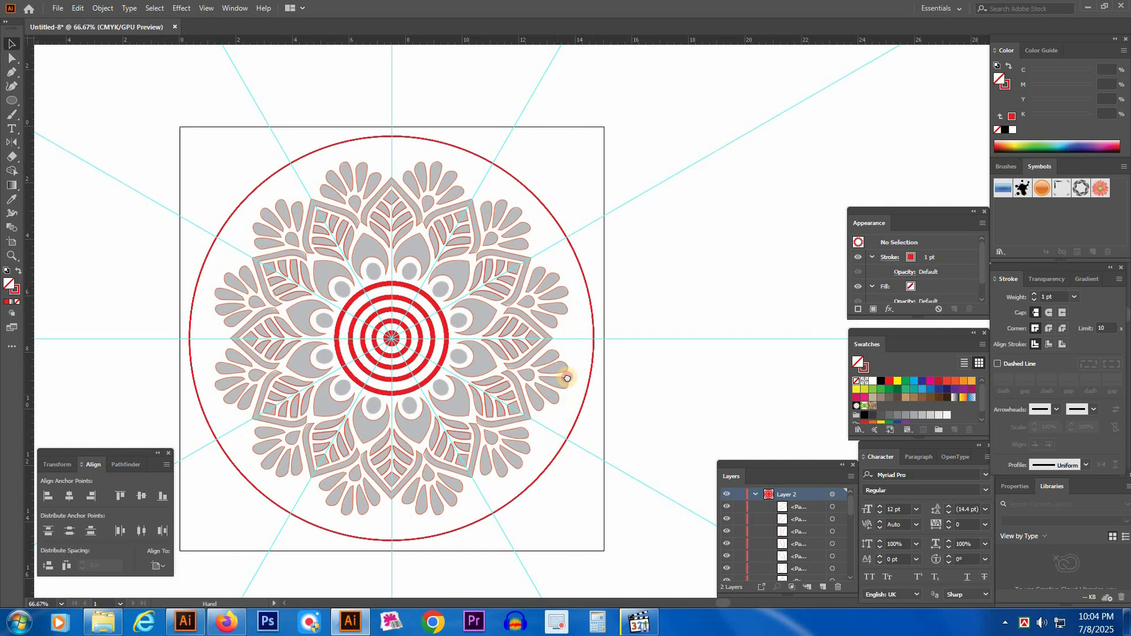
Swap fill and stroke on the selected fan petals, pointed bands and leaf-tip diamond to make them solid red, and deselect them.
scroll(500, 359, "up", 2)
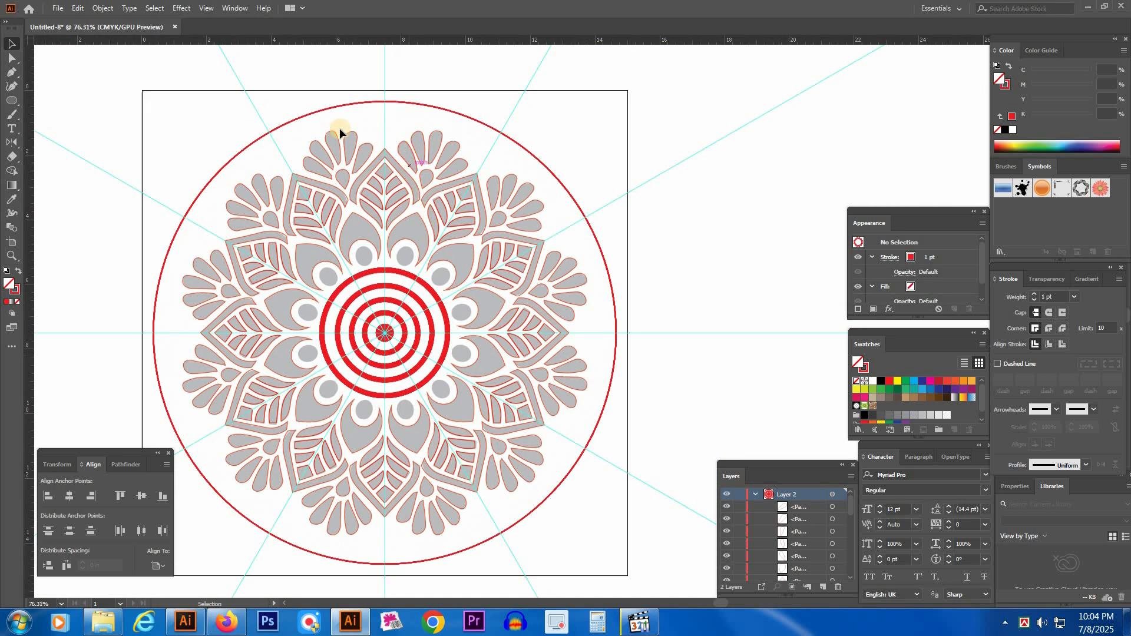
left_click(438, 168)
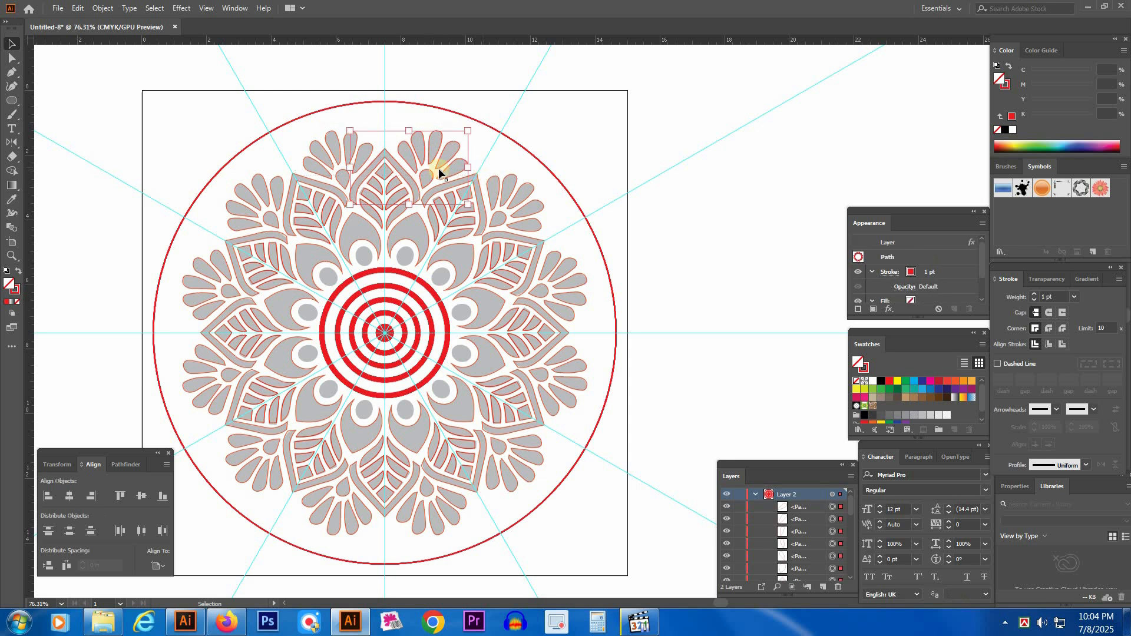
left_click(18, 270)
key("ctrl+shift+a")
left_click_drag(434, 268, 487, 293)
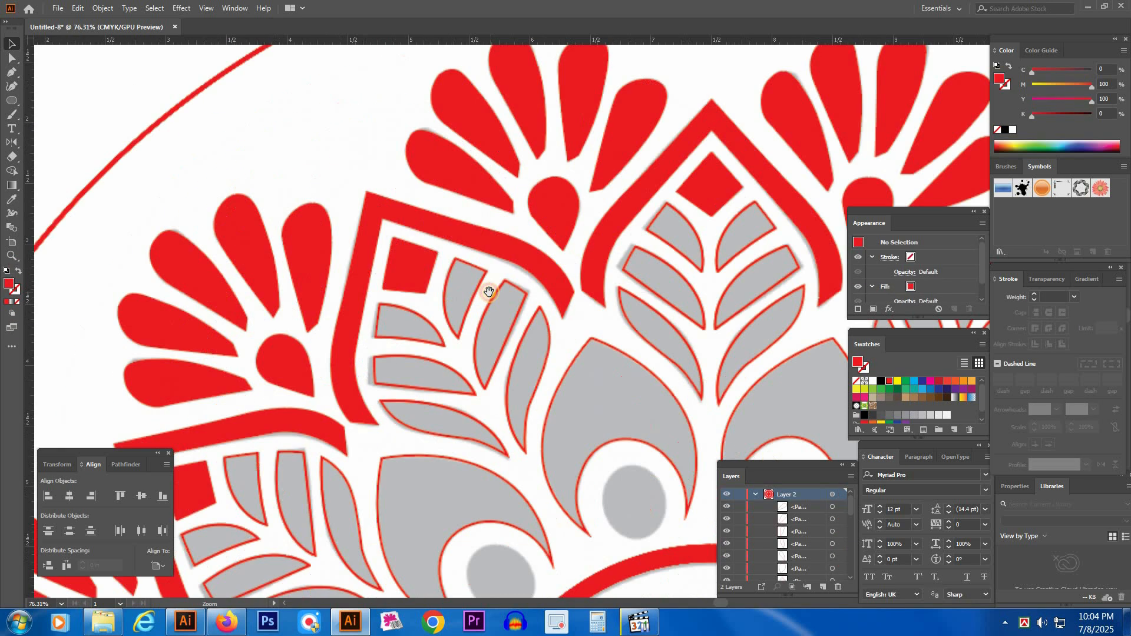
Swap fill and stroke on the top leaf's upper two right-hand segments to make them solid red without a stroke.
left_click_drag(449, 182, 298, 57)
left_click_drag(365, 228, 367, 233)
left_click(20, 272)
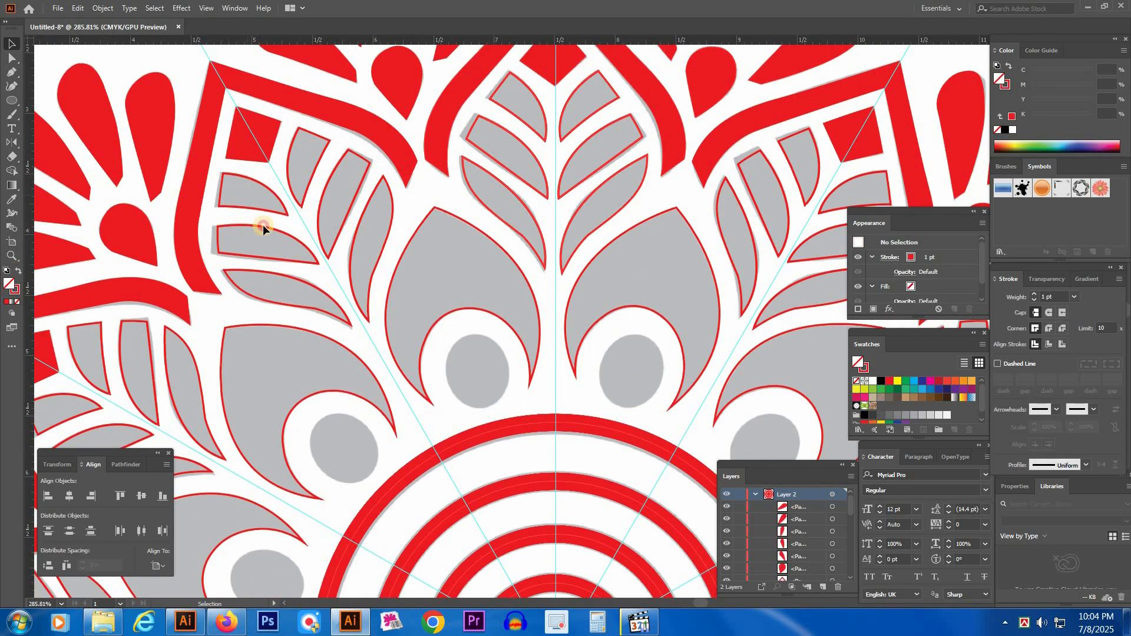
left_click_drag(643, 155, 461, 235)
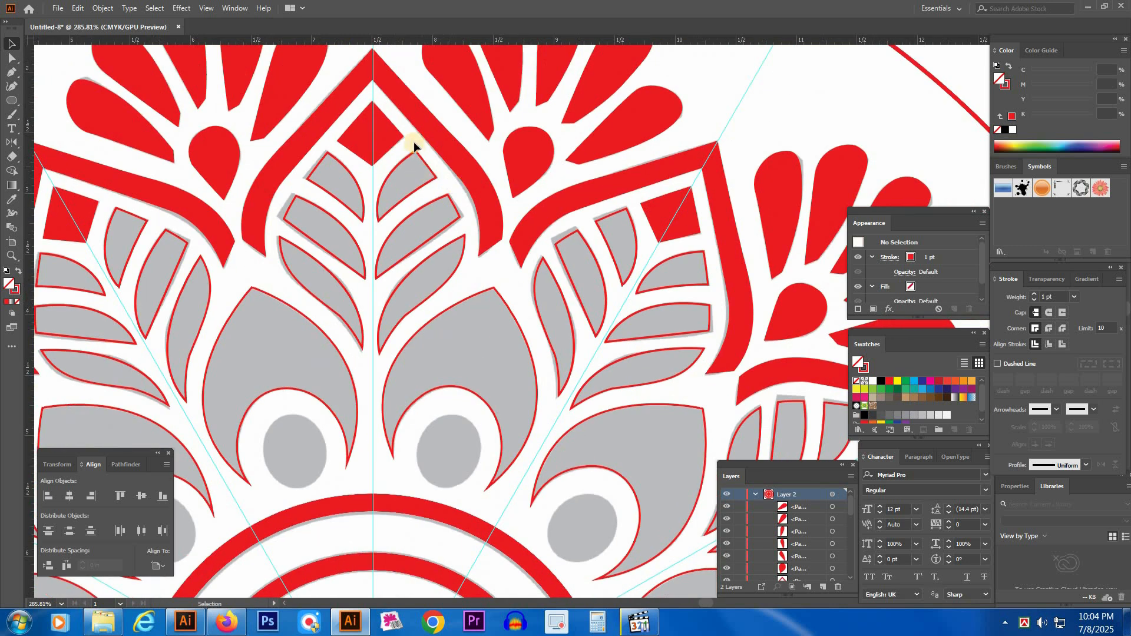
left_click_drag(429, 170, 429, 172)
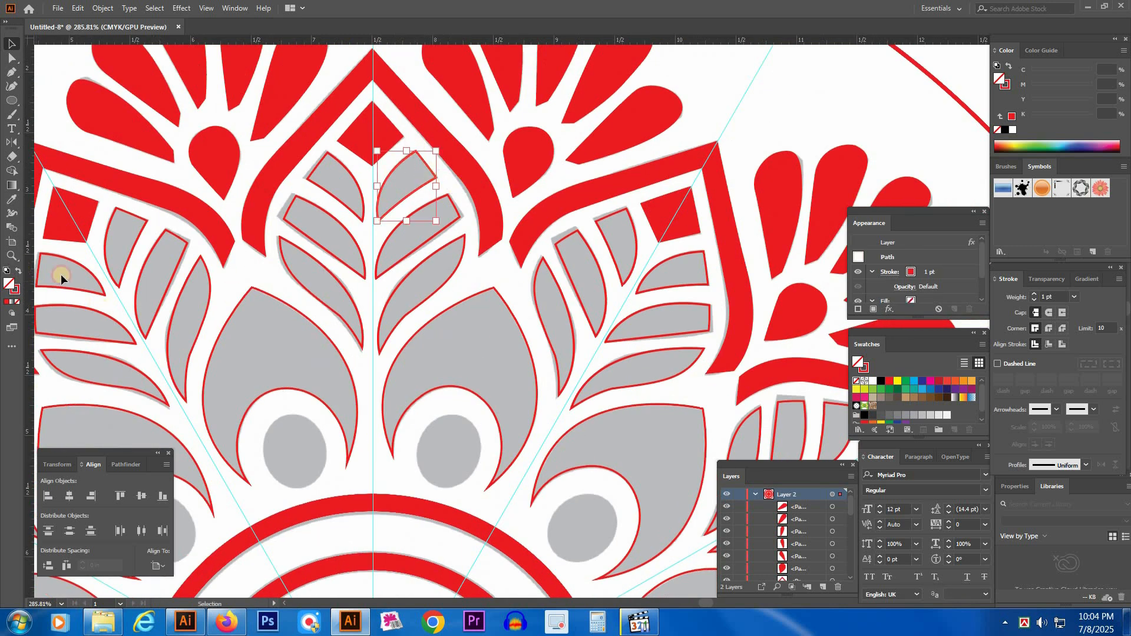
key("shift+x")
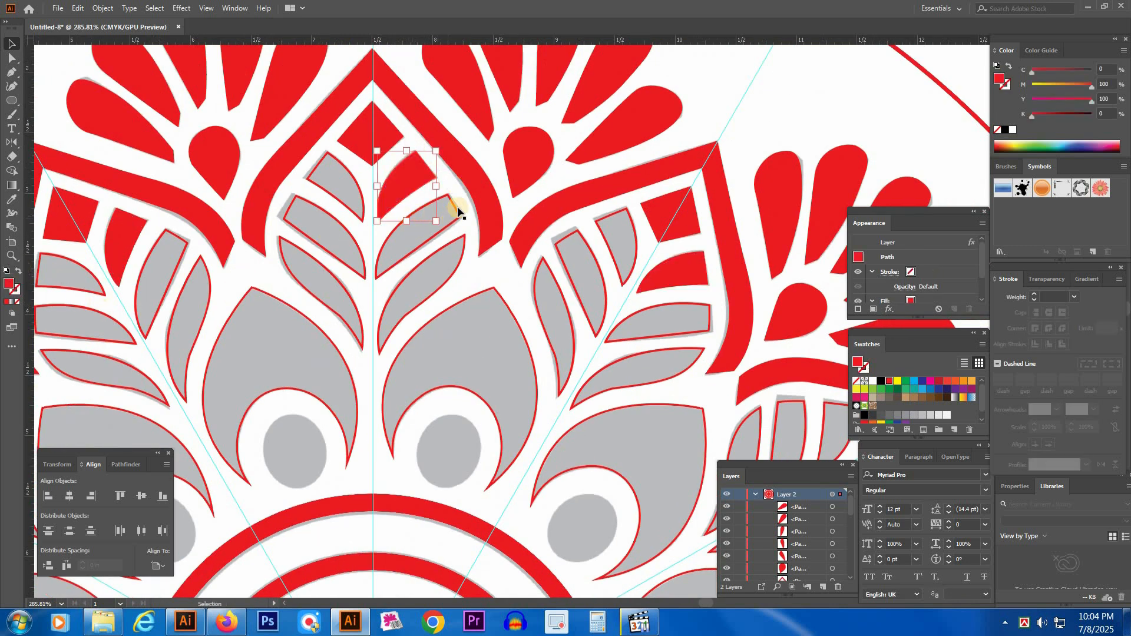
left_click(430, 242)
key("shift+x")
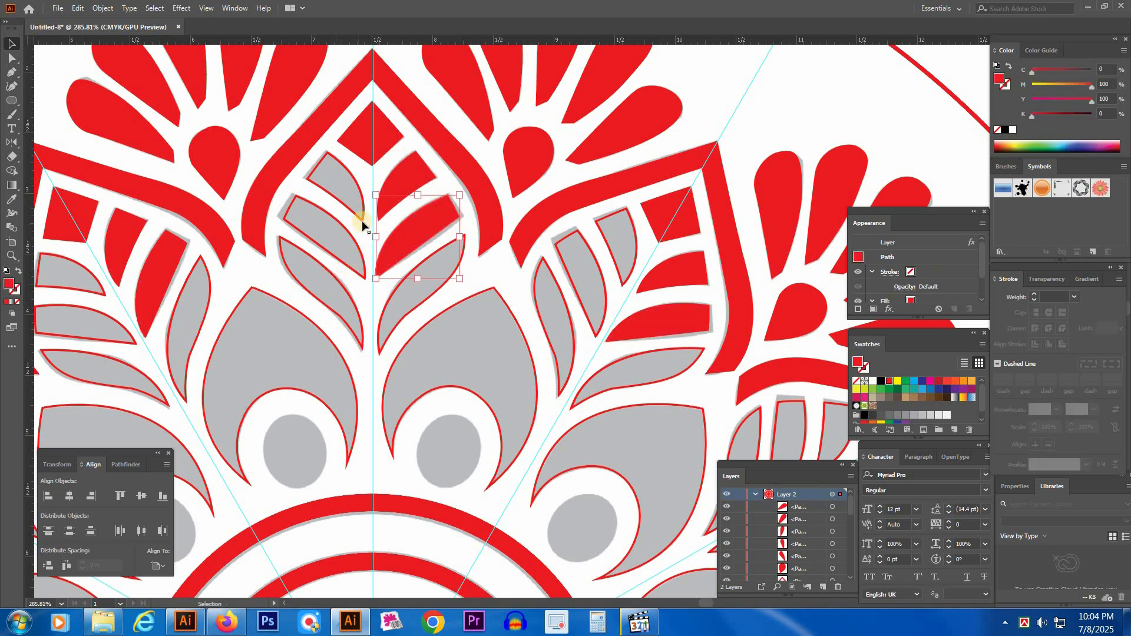
Make the top leaf's upper two left-hand segments solid red by swapping their fill and stroke.
left_click(327, 179)
key("shift+x")
left_click(303, 202)
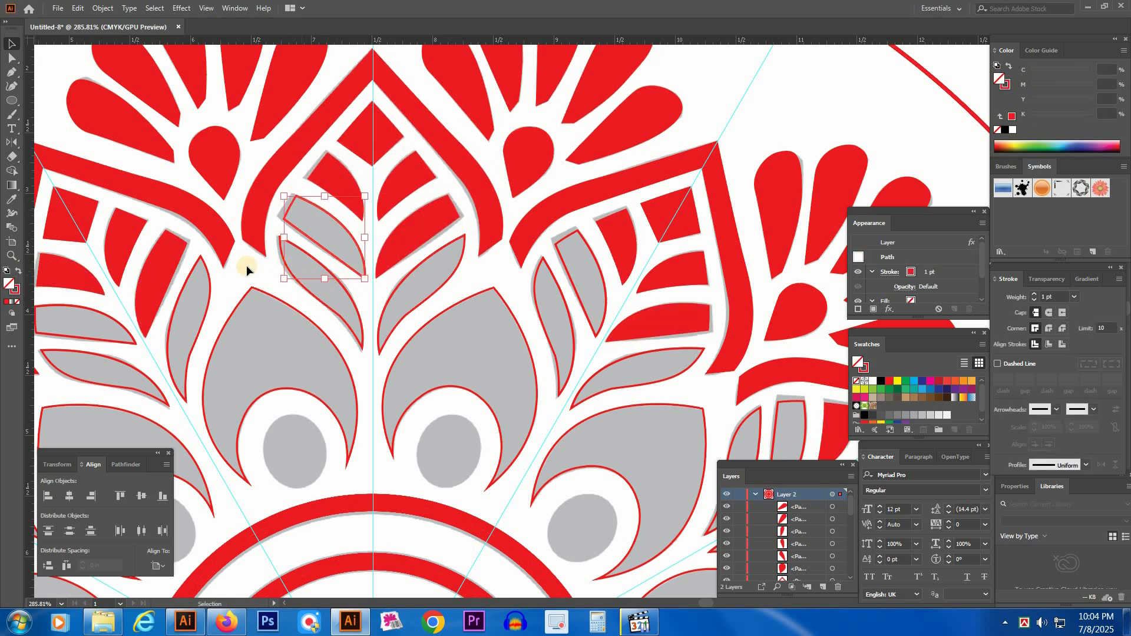
left_click(18, 272)
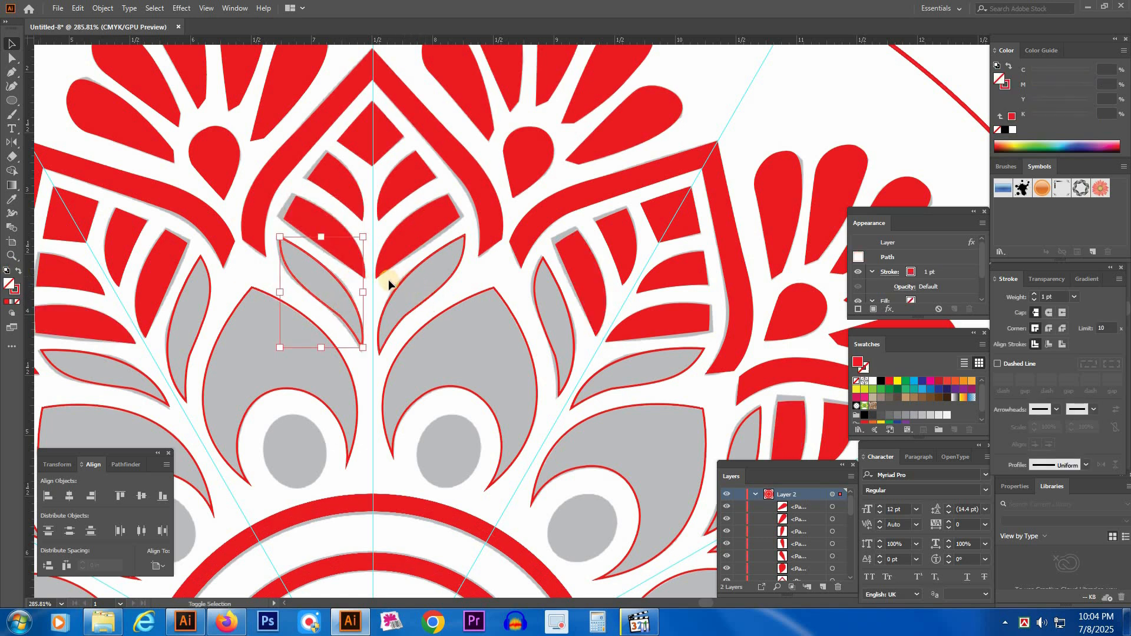
Swap fill and stroke on the lowest left and lowest right segments of the top leaf to fill them red.
key("shift+x")
left_click_drag(405, 291, 461, 309)
key("shift+x")
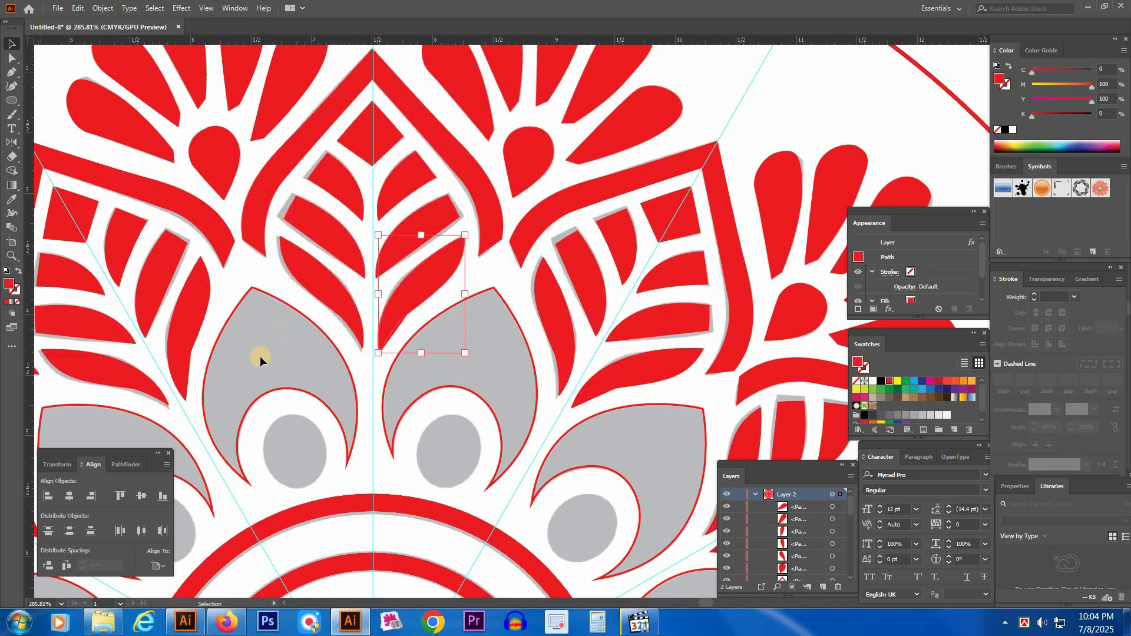
Select the large eye-shaped petal outside the rings and swap its fill and stroke to make it solid red.
left_click(291, 405)
key("ctrl+minus")
key("ctrl+minus")
left_click_drag(464, 568, 541, 434)
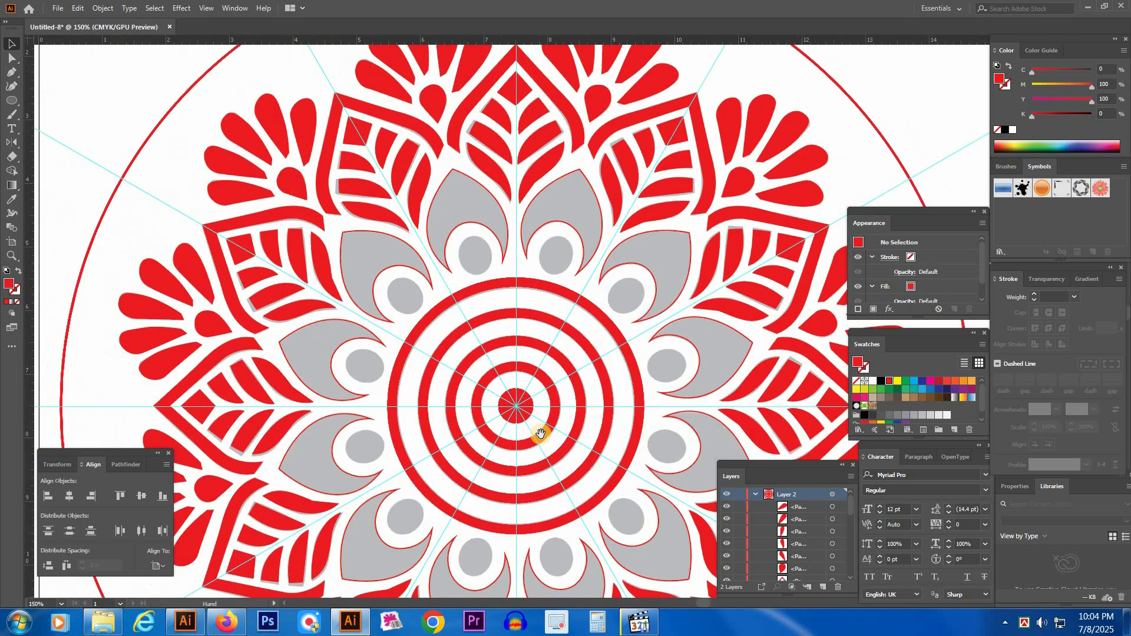
left_click_drag(533, 390, 518, 355)
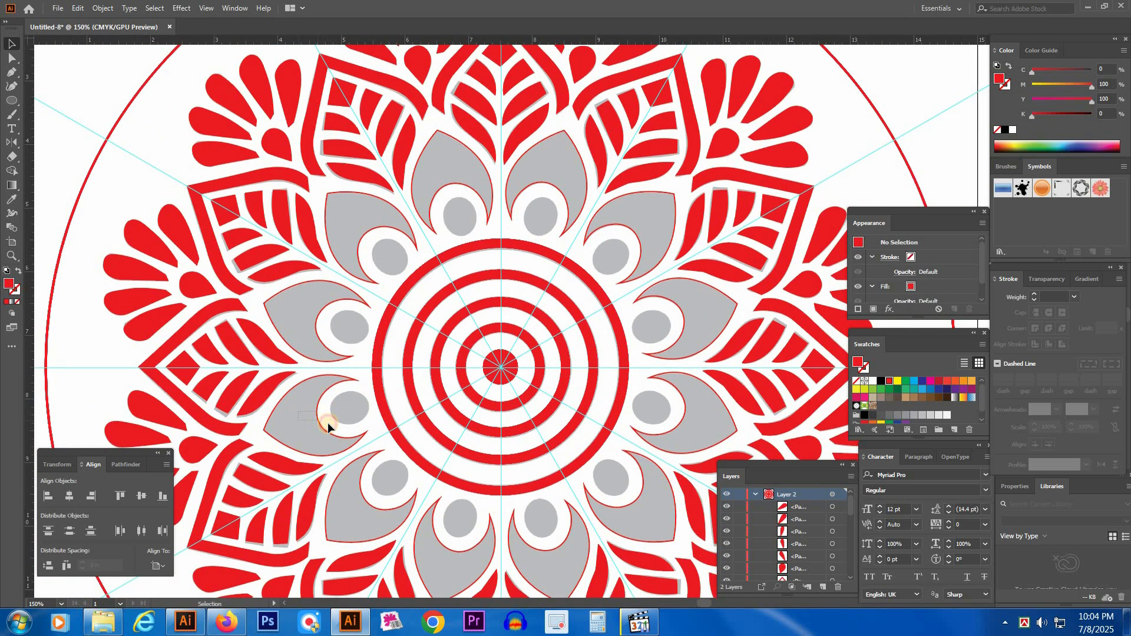
left_click_drag(327, 423, 330, 424)
key("shift+x")
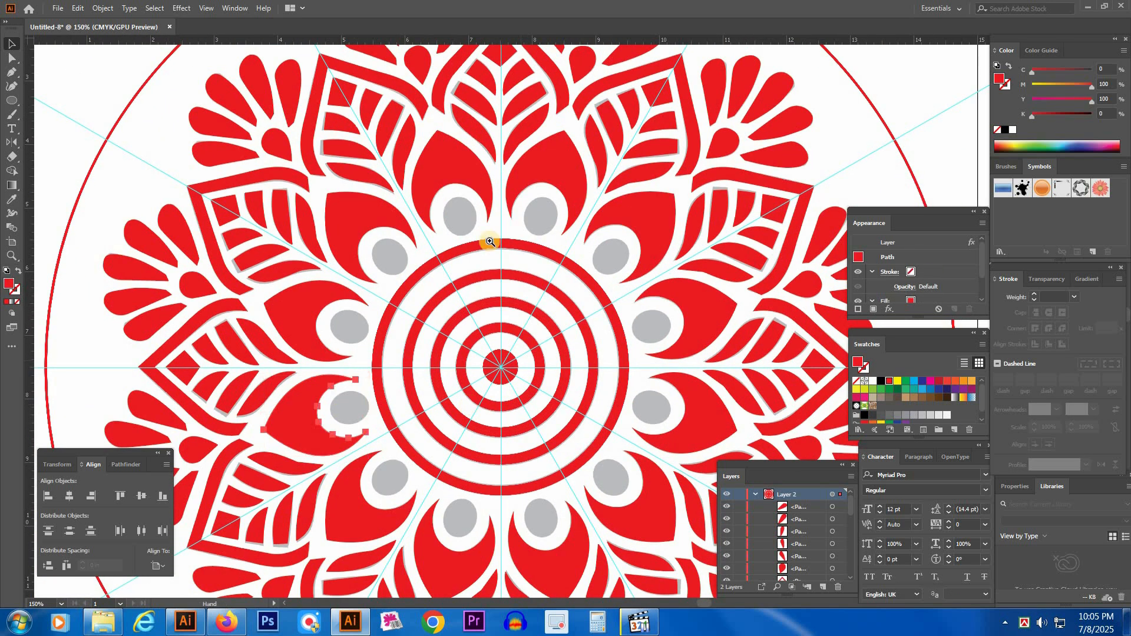
Draw a red ellipse over the grey oval inside the petal just left of the upper vertical guide.
left_click_drag(471, 201, 521, 348)
left_click_drag(454, 296, 408, 327)
left_click(13, 100)
left_click(511, 378, "ctrl")
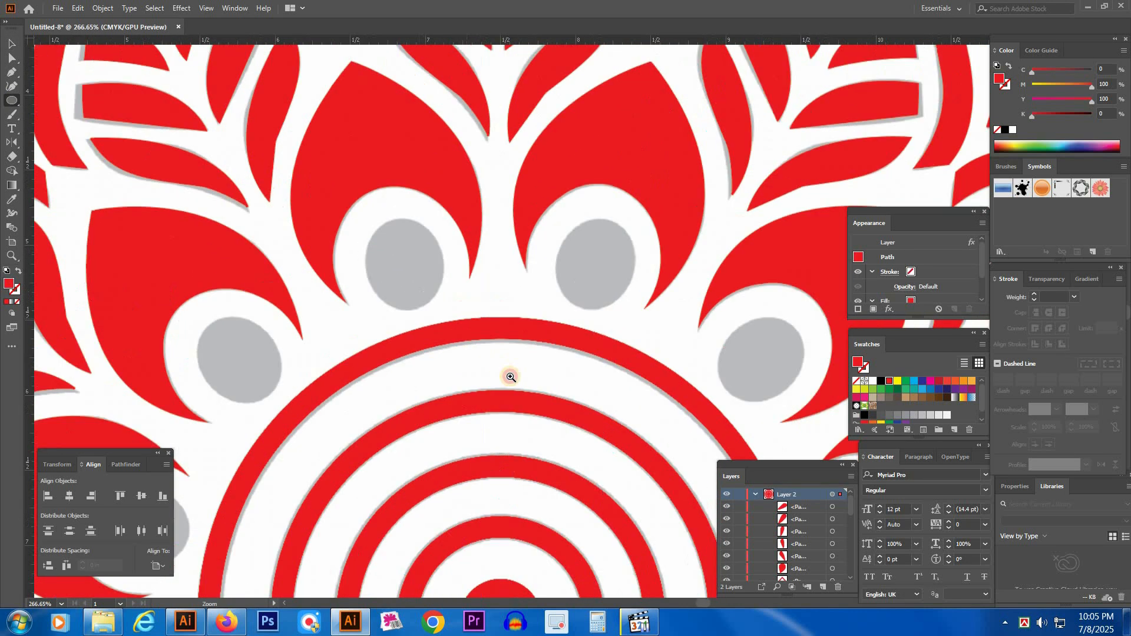
left_click(406, 260, "ctrl")
left_click_drag(354, 212, 457, 319)
Move and resize the red ellipse to match the reference oval, and deselect it.
key("v")
mouse_move(406, 209)
left_mouse_down()
mouse_move(396, 189)
mouse_move(397, 202)
left_mouse_up()
left_click_drag(396, 244, 454, 263)
left_click_drag(406, 323, 409, 330)
left_click_drag(453, 200, 442, 203)
left_click(366, 190)
Examine the completely filled mandala as a whole on the artboard.
key("z")
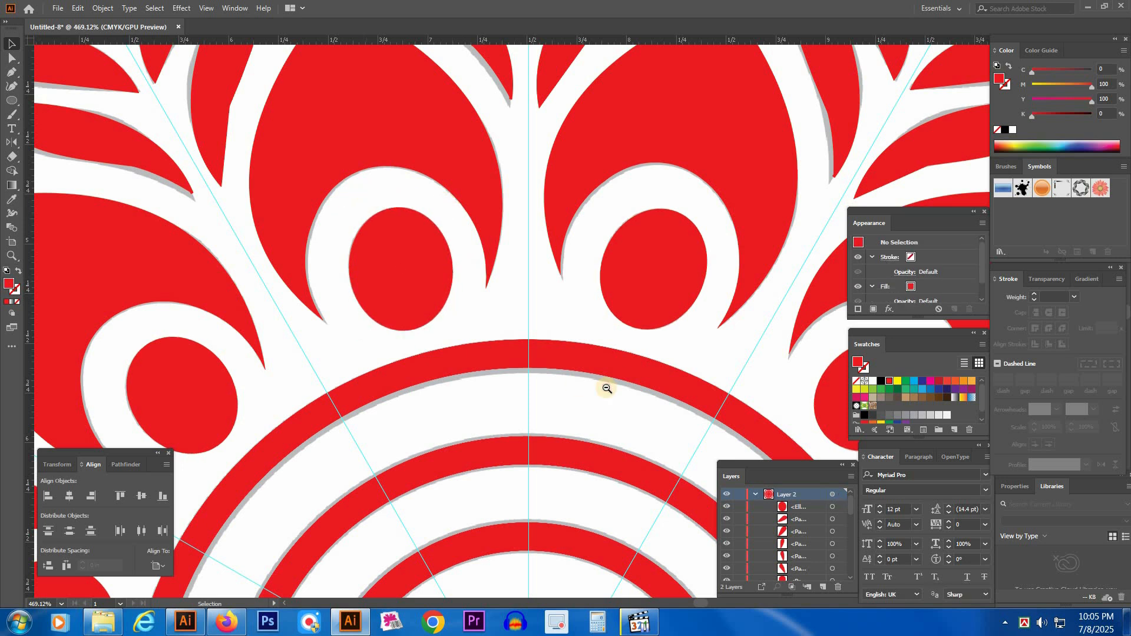
left_click(607, 386, "ctrl+alt")
left_click(607, 385, "ctrl+alt")
left_click(608, 384, "ctrl+alt")
left_click(611, 382, "ctrl+alt")
left_click(606, 386, "ctrl+alt")
left_click_drag(722, 339, 698, 377)
left_click(591, 332, "ctrl+alt")
left_click_drag(635, 296, 596, 312)
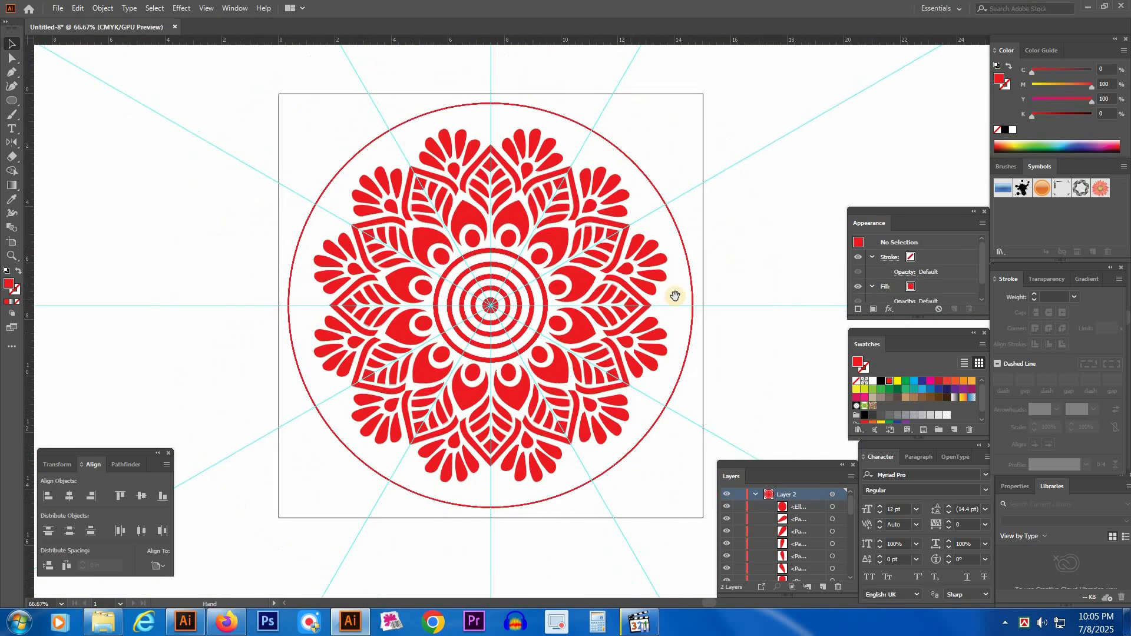
left_click_drag(763, 214, 728, 237)
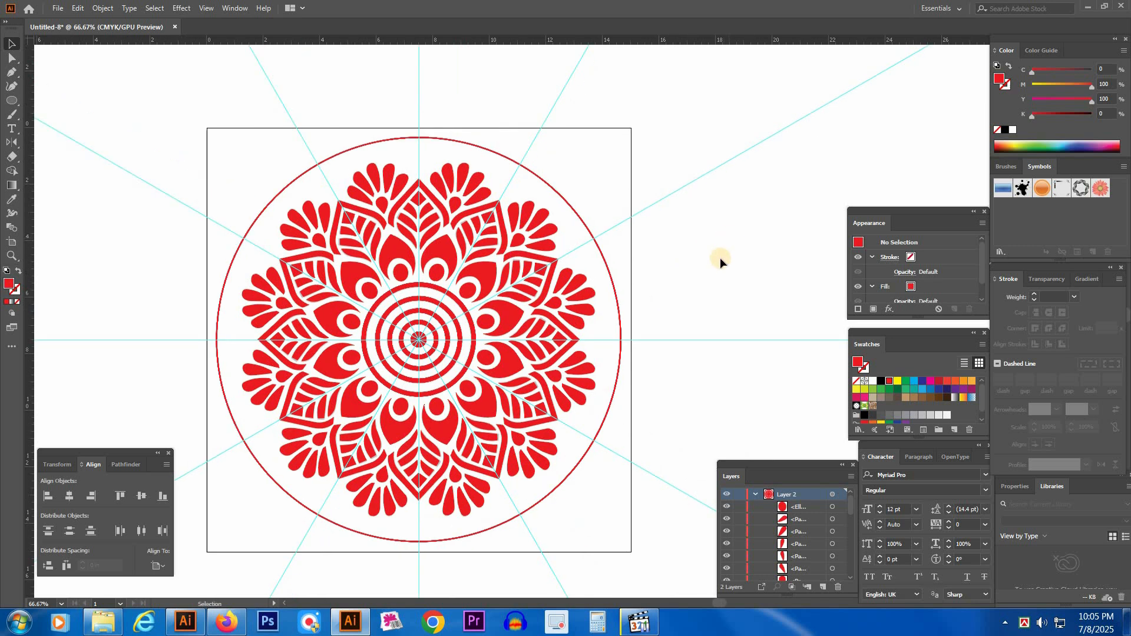
Select and deselect all artwork to examine which original shapes the layer effect repeats.
key("a")
key("ctrl+a")
key("ctrl+shift+a")
key("ctrl+a")
key("ctrl+shift+a")
key("ctrl+a")
key("ctrl+shift+a")
key("ctrl+a")
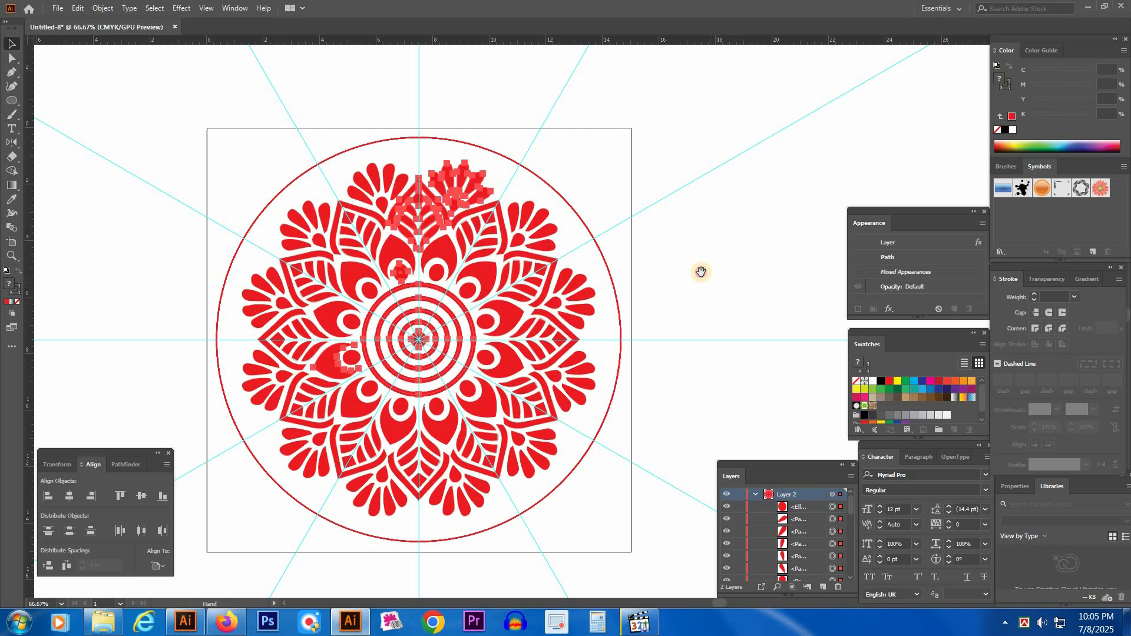
left_click_drag(701, 271, 709, 268)
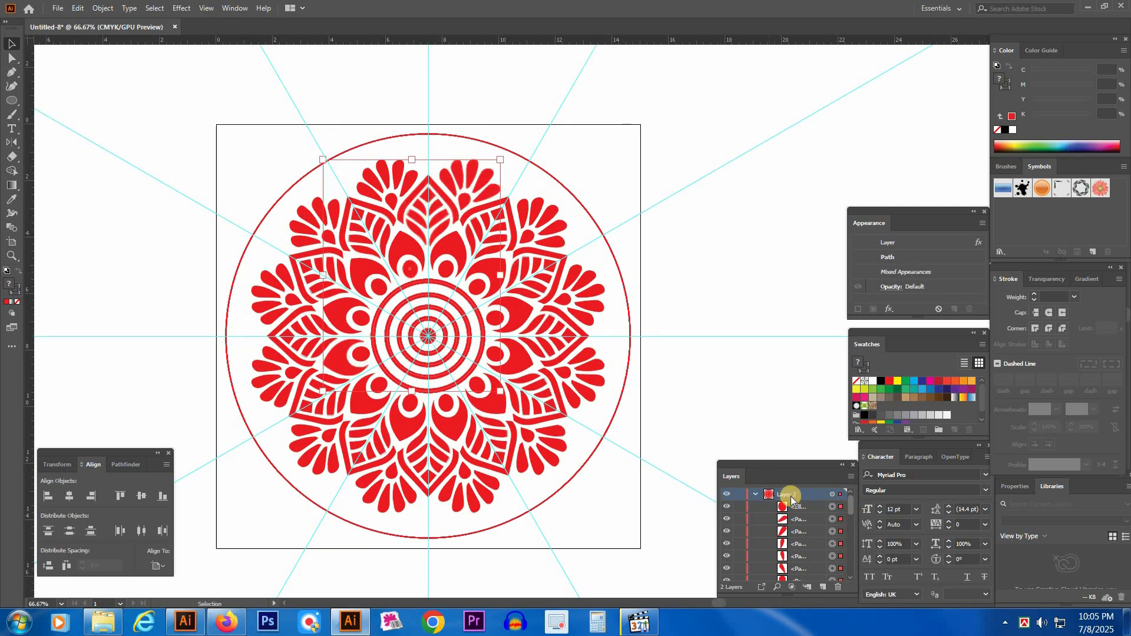
Check the shapes in Layer 2, make the outer circle selectable and select all of the layer's artwork.
left_click(754, 494)
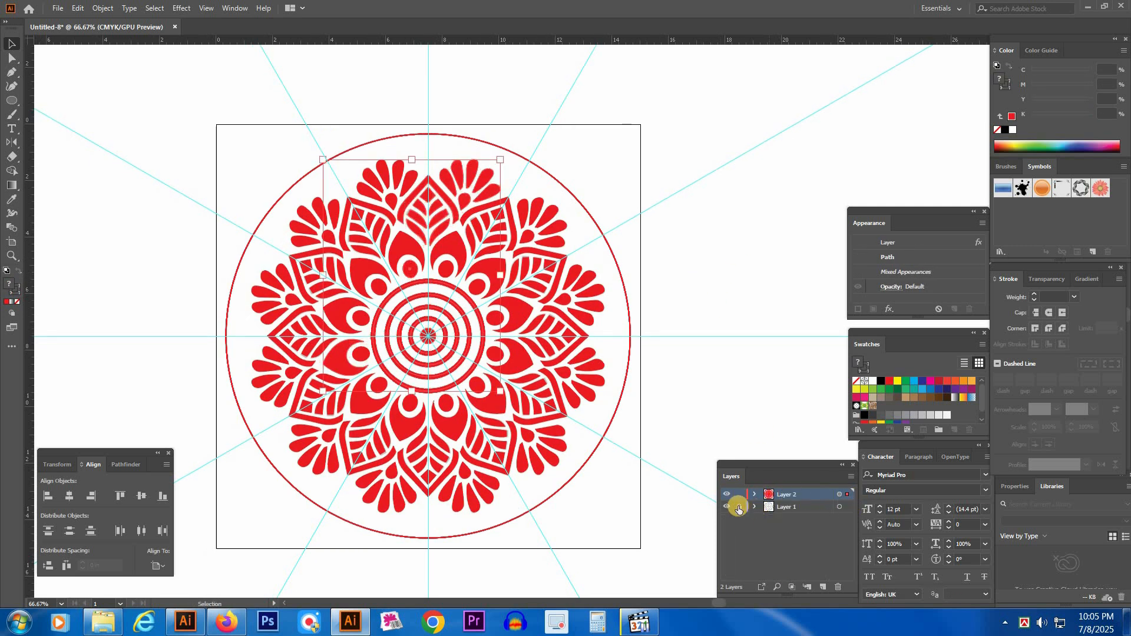
left_click(741, 508)
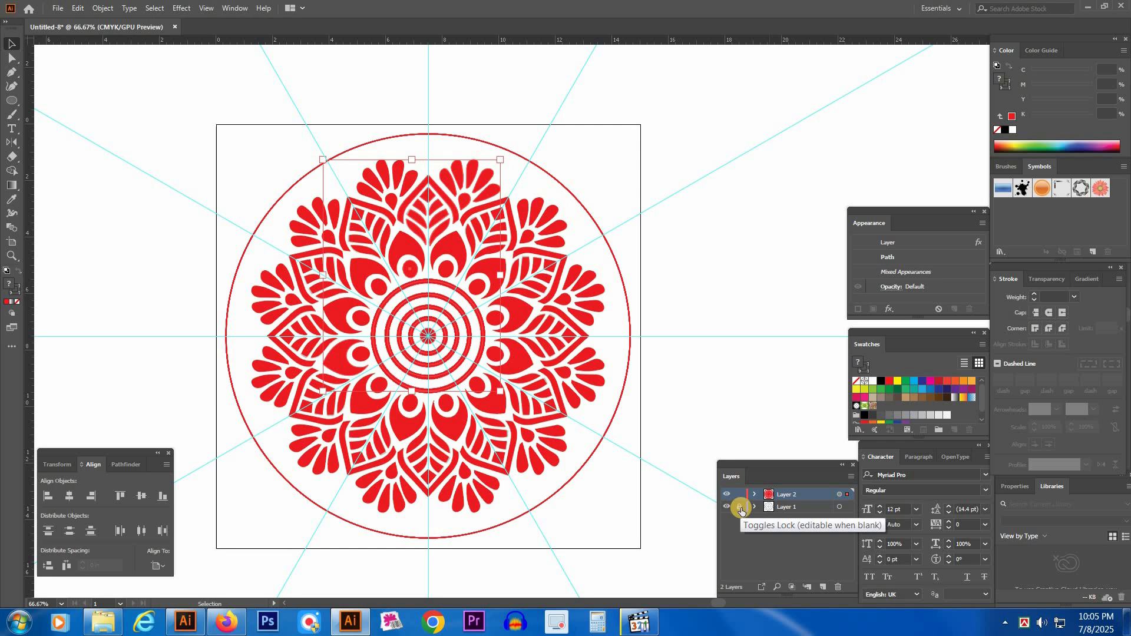
left_click(755, 496)
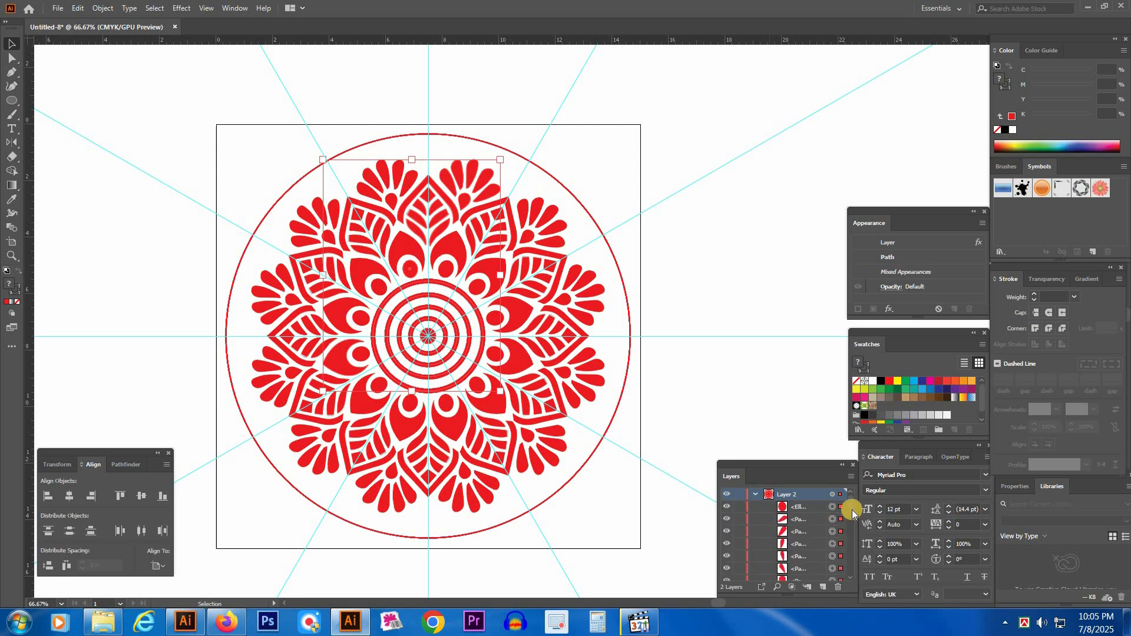
mouse_move(850, 511)
left_mouse_down()
mouse_move(846, 558)
mouse_move(815, 570)
mouse_move(854, 503)
left_mouse_up()
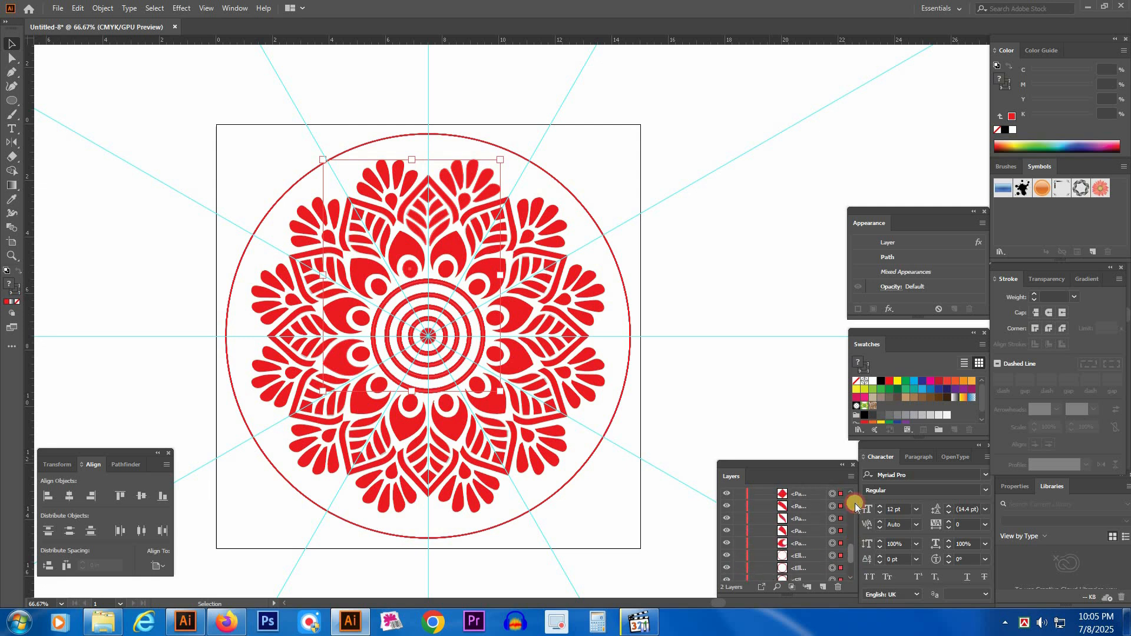
left_click(756, 494)
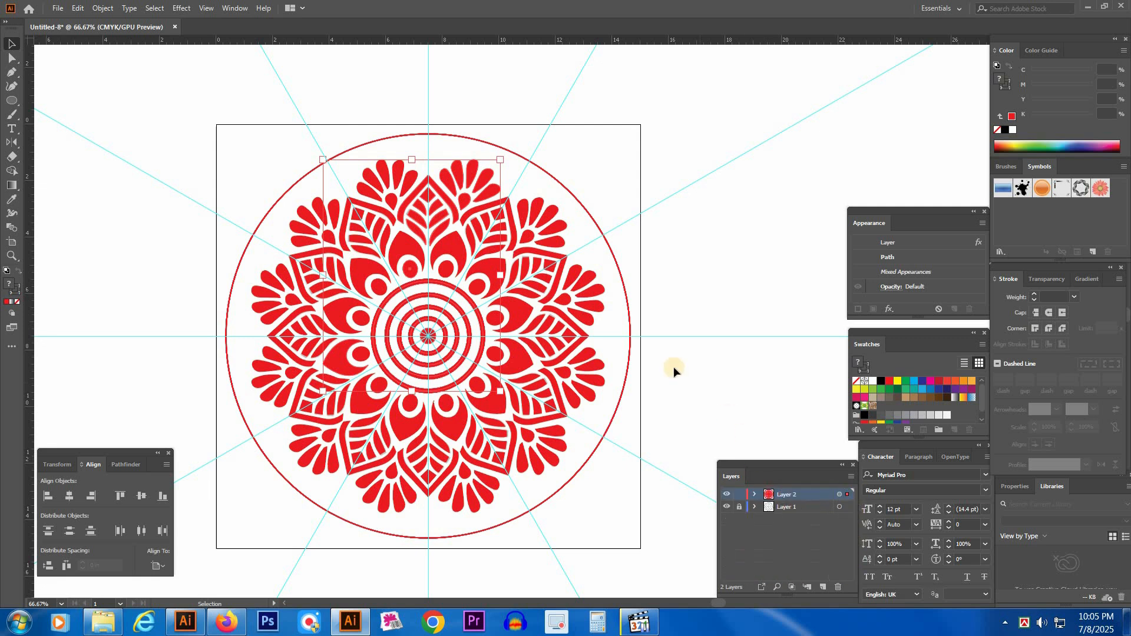
left_click(716, 283)
key("ctrl+a")
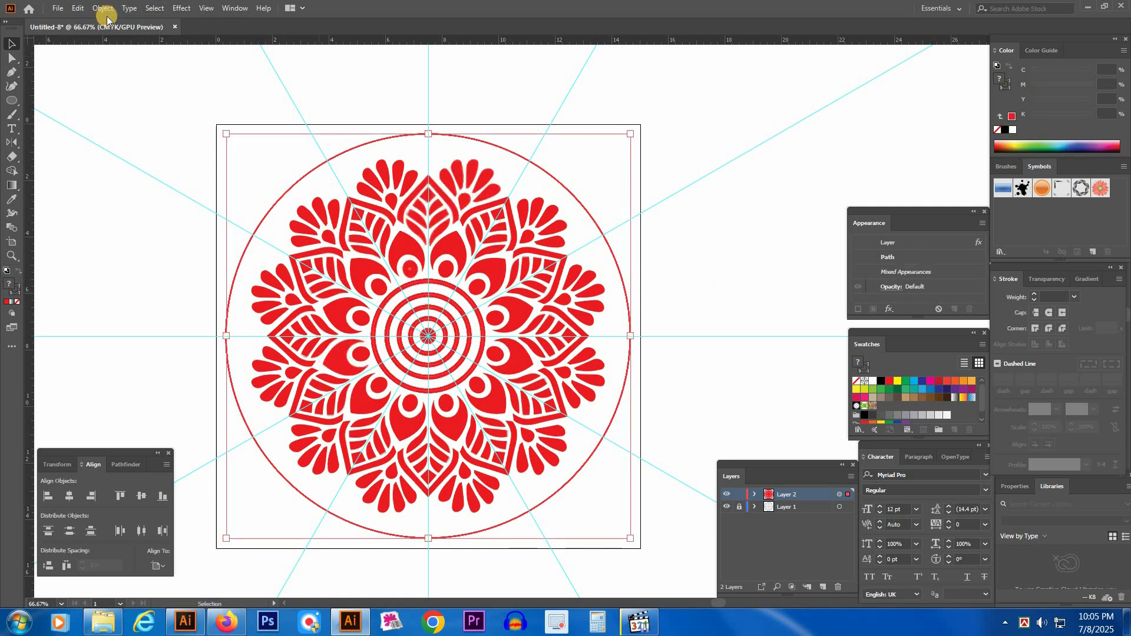
Group all the selected mandala artwork, including the outer circle.
key("ctrl")
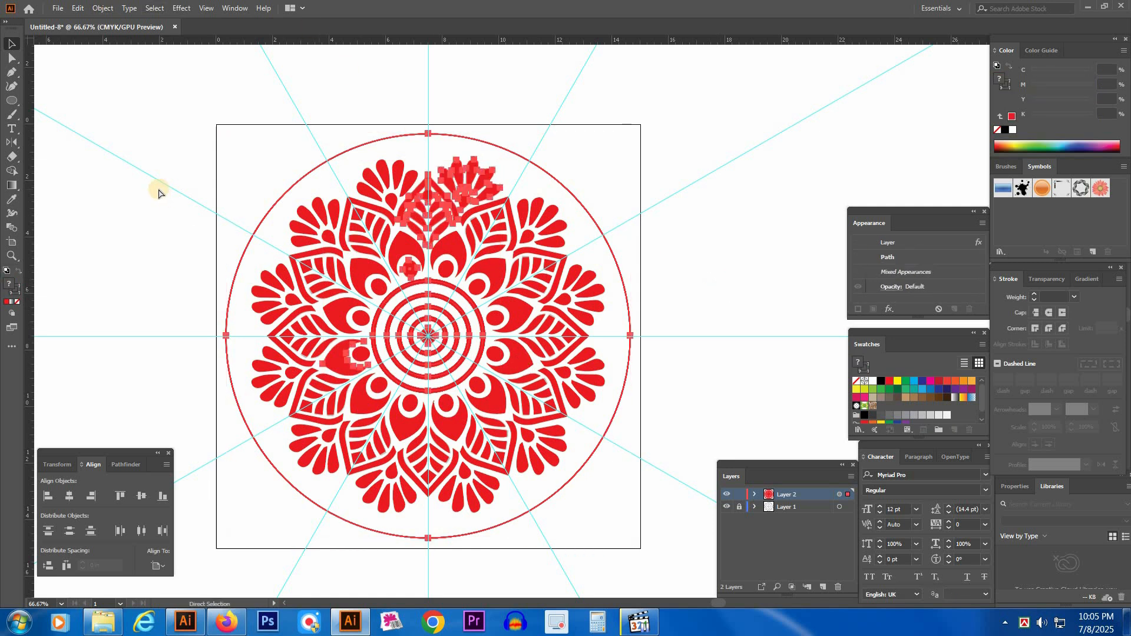
right_click(366, 193)
left_click(412, 271)
key("ctrl")
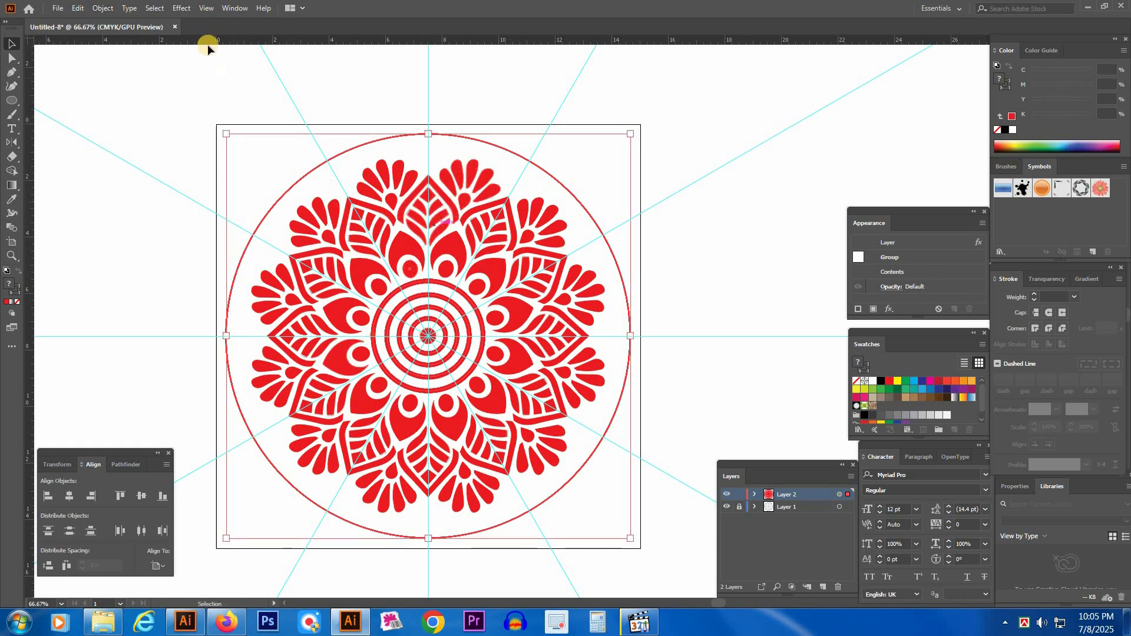
Apply Expand Appearance and Expand to the mandala group to turn the repeated copies into real paths, and deselect it.
left_click(102, 9)
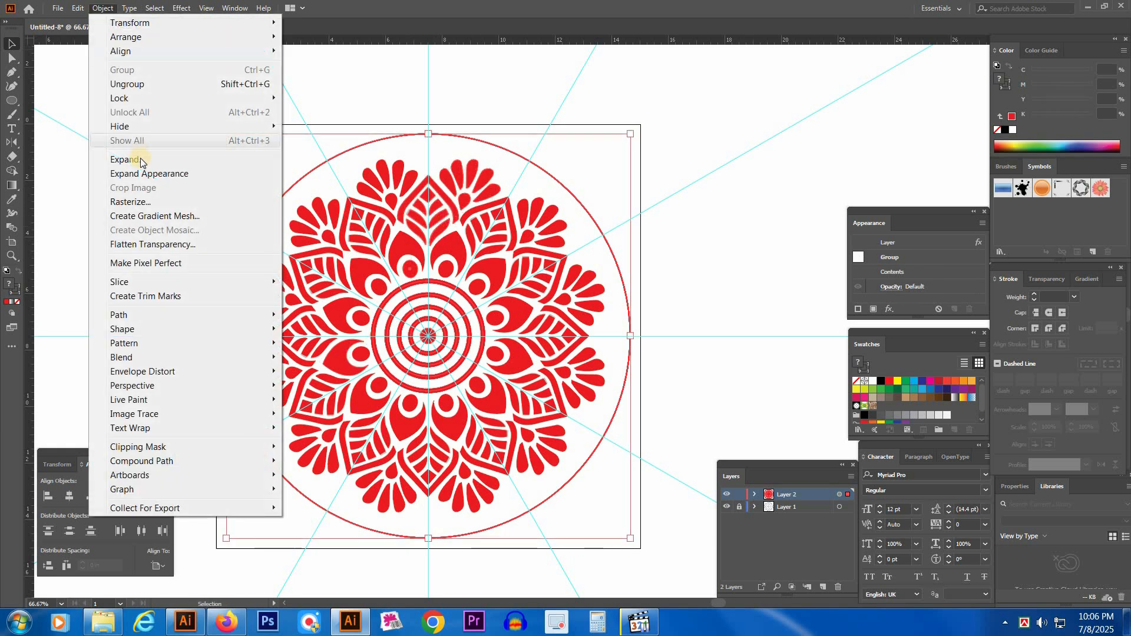
left_click(133, 176)
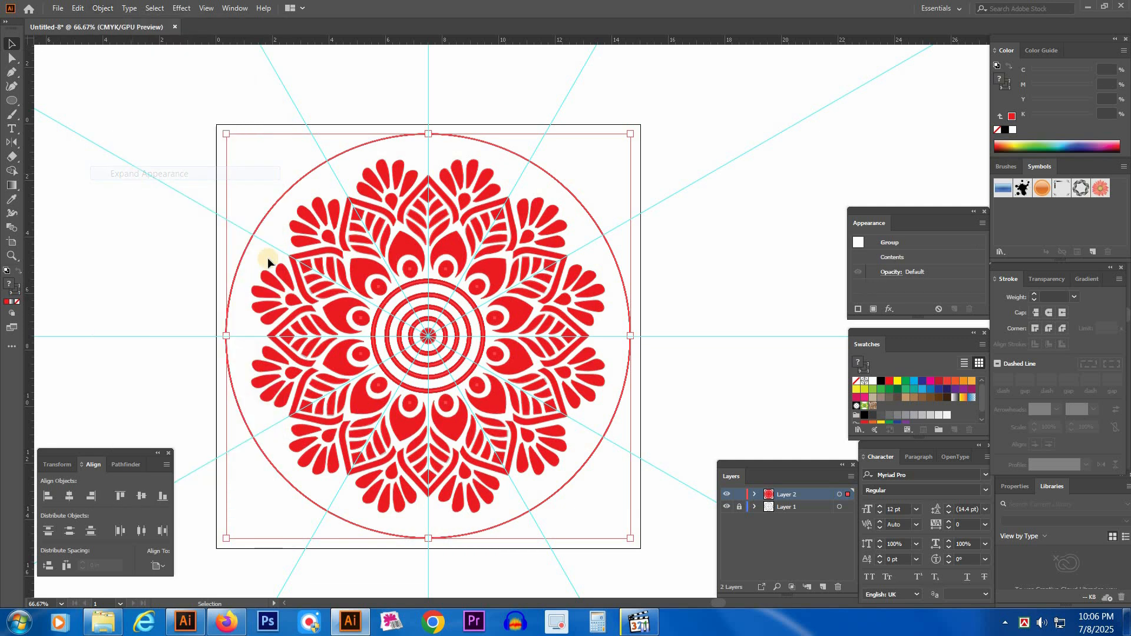
left_click(103, 8)
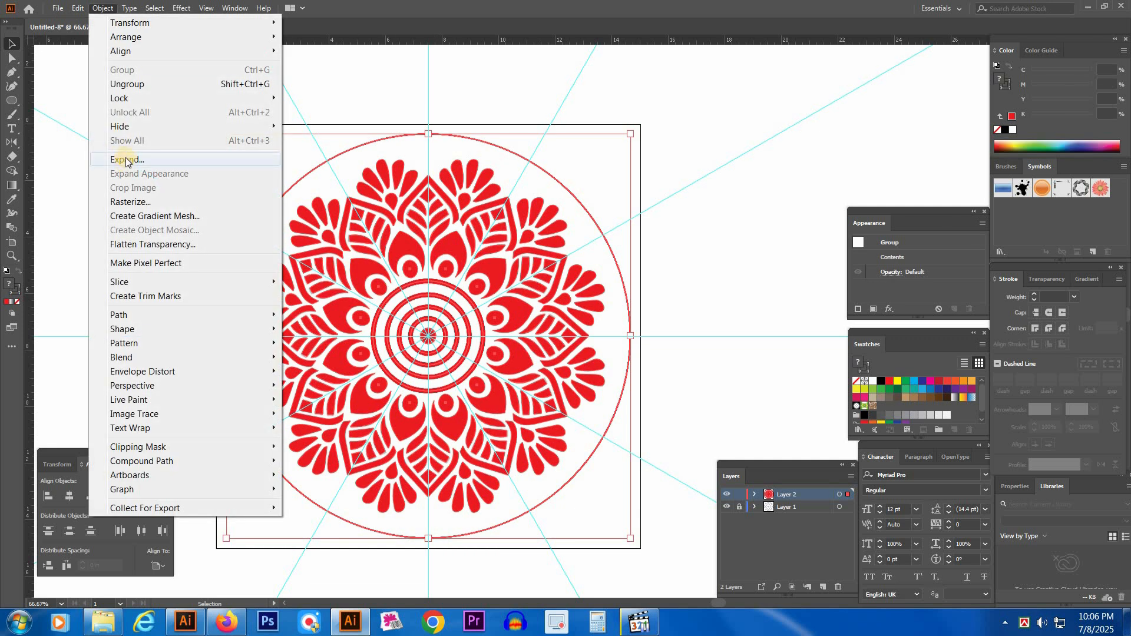
left_click(126, 160)
left_click(534, 328)
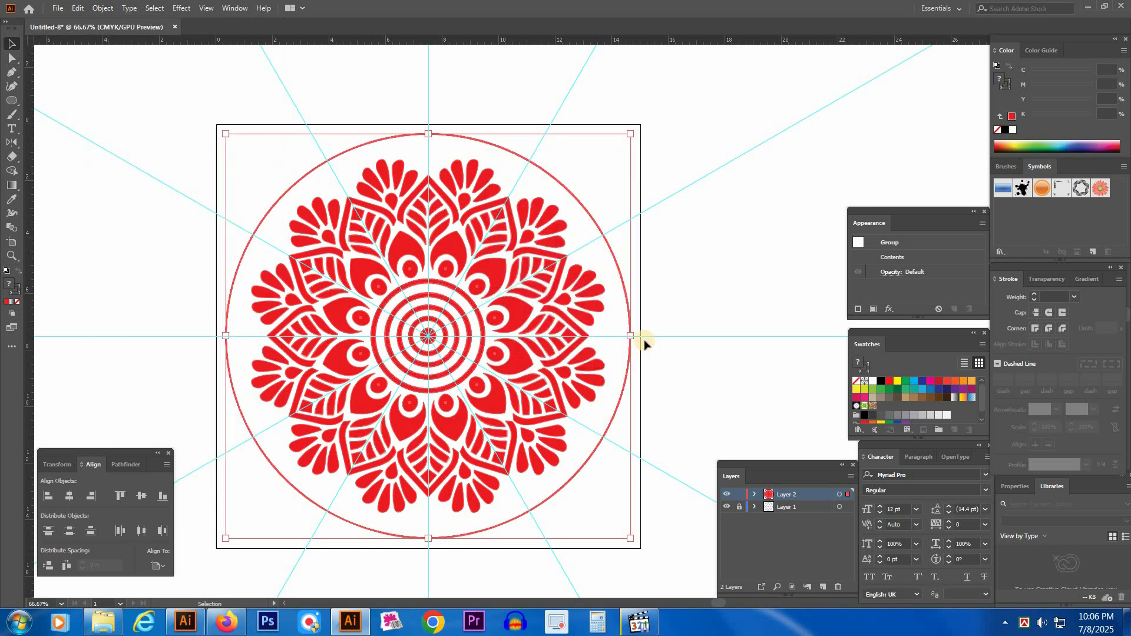
left_click(725, 321)
Compare the expanded mandala in Outline and Preview modes to inspect its paths.
key("ctrl+y")
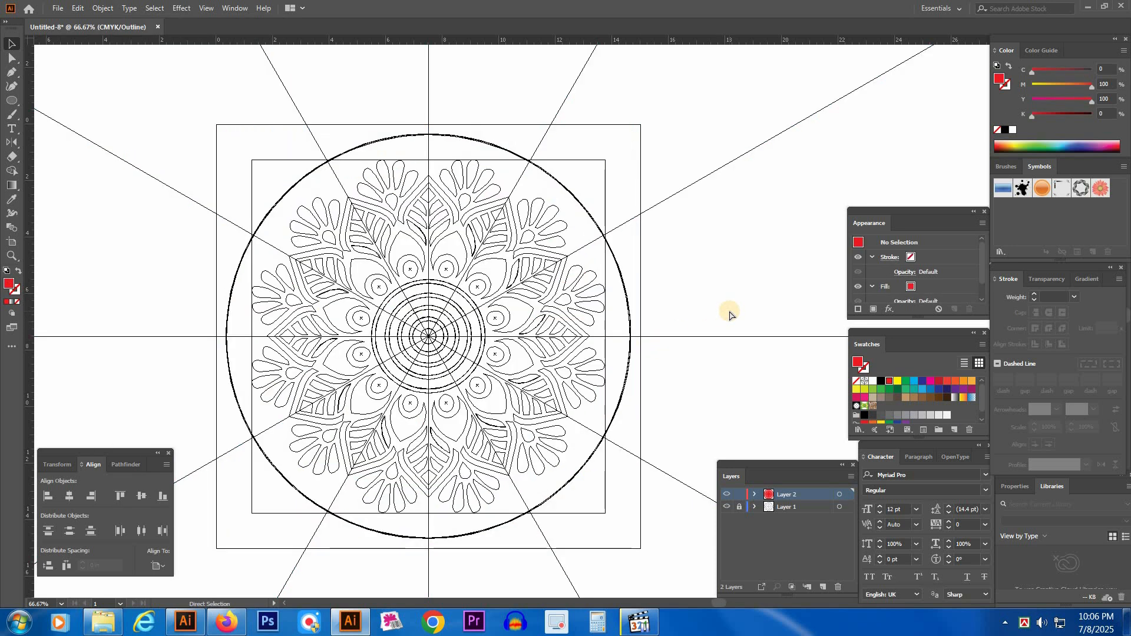
key("ctrl+y")
key("ctrl+y")
key("ctrl+y")
key("ctrl+y")
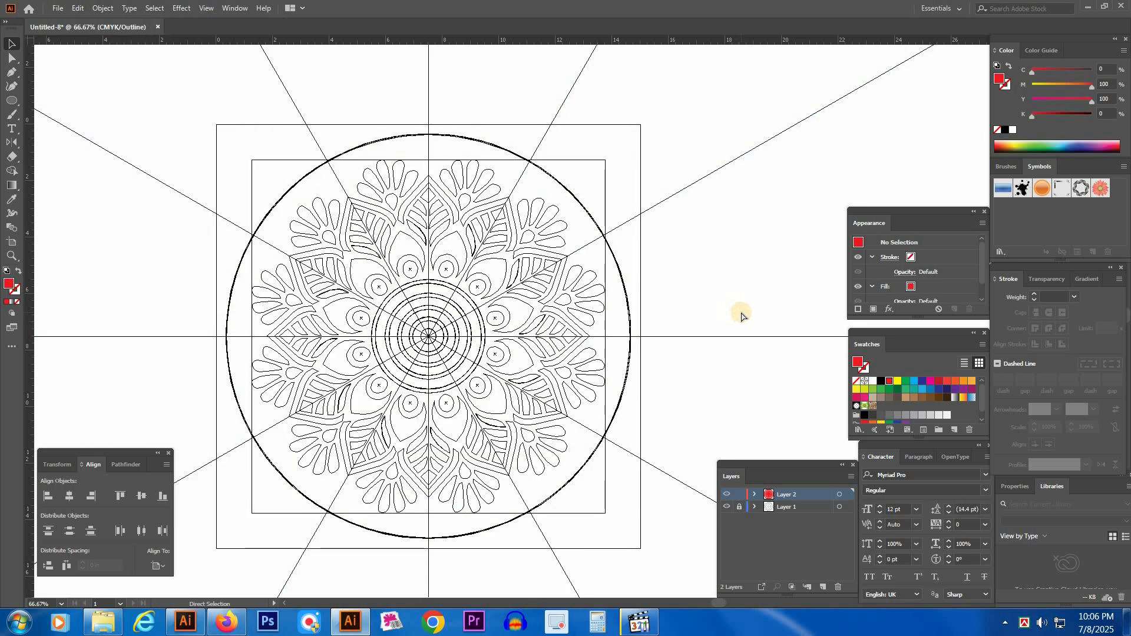
key("ctrl+y")
left_click(515, 310)
left_click(731, 319)
Delete the outer circle from the expanded mandala group, check the remaining artwork's selection and deselect it.
scroll(729, 353, "down", 1)
key("a")
left_click(630, 321)
key("Delete")
key("Delete")
key("v")
key("ctrl+a")
left_click(720, 324)
key("ctrl+a")
left_click(721, 324)
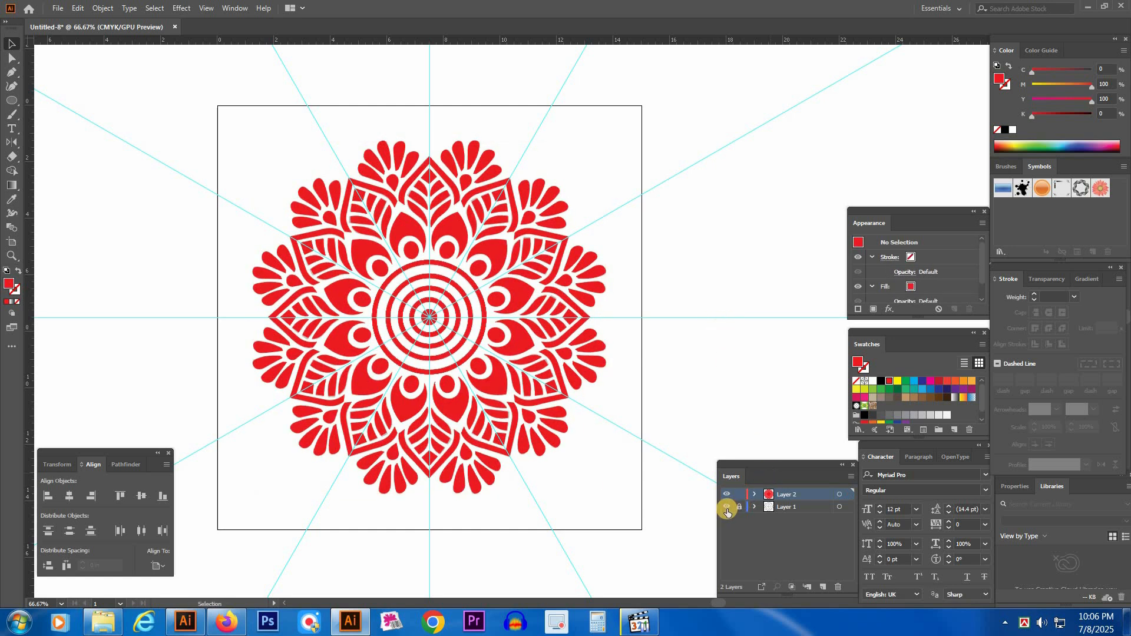
Delete Layer 1 with the construction guides, keeping only the mandala artwork on Layer 2.
left_click(809, 511)
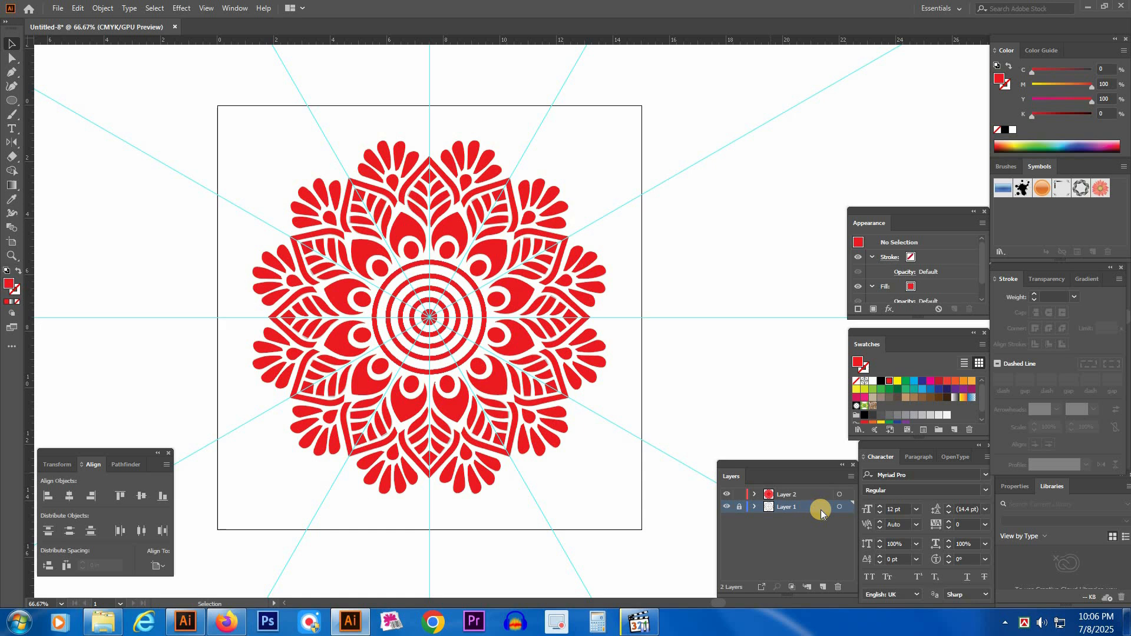
left_click(840, 587)
key("z")
left_click_drag(607, 355, 642, 396)
left_click_drag(532, 315, 596, 313)
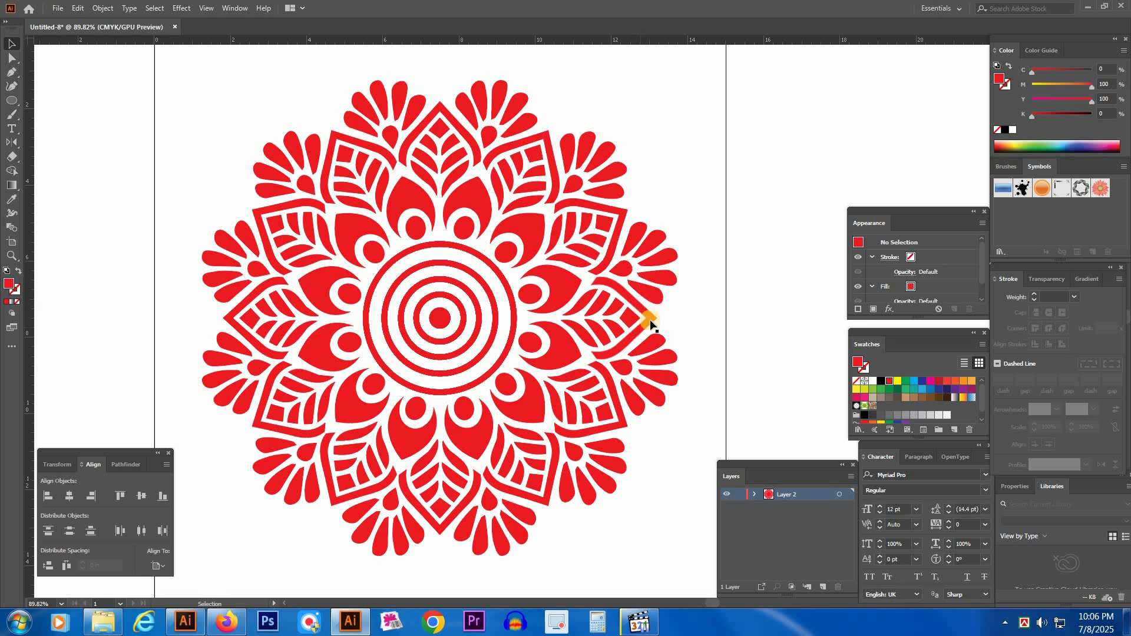
left_click_drag(642, 286, 657, 279)
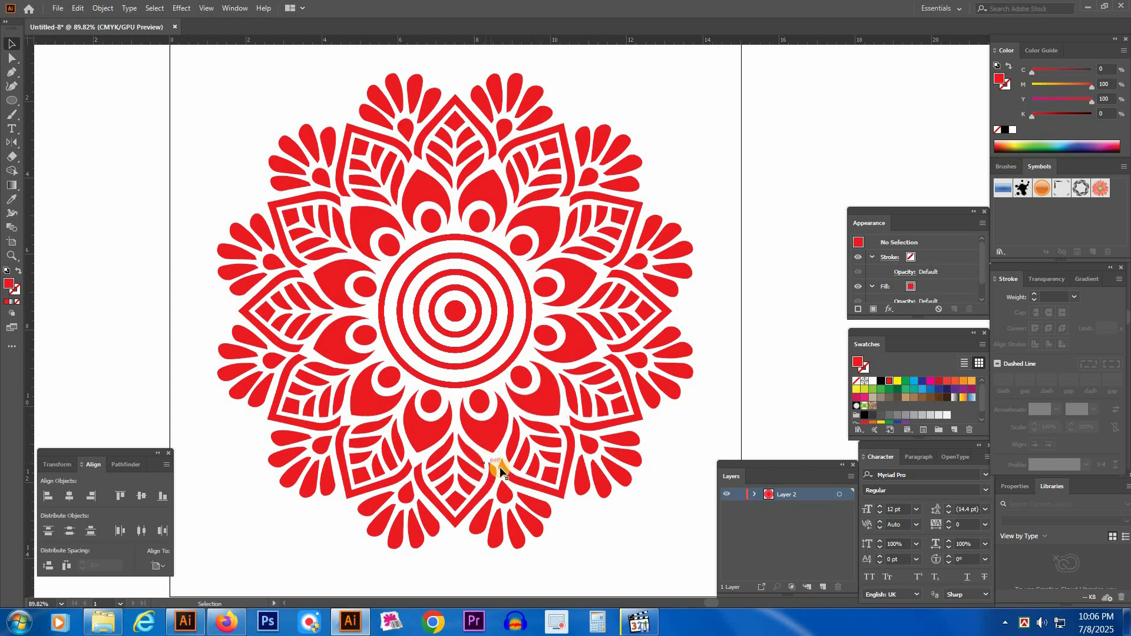
Switch to the Windows desktop, open the Downloads folder in the file explorer and group its files by date modified.
key("super+d")
key("Up")
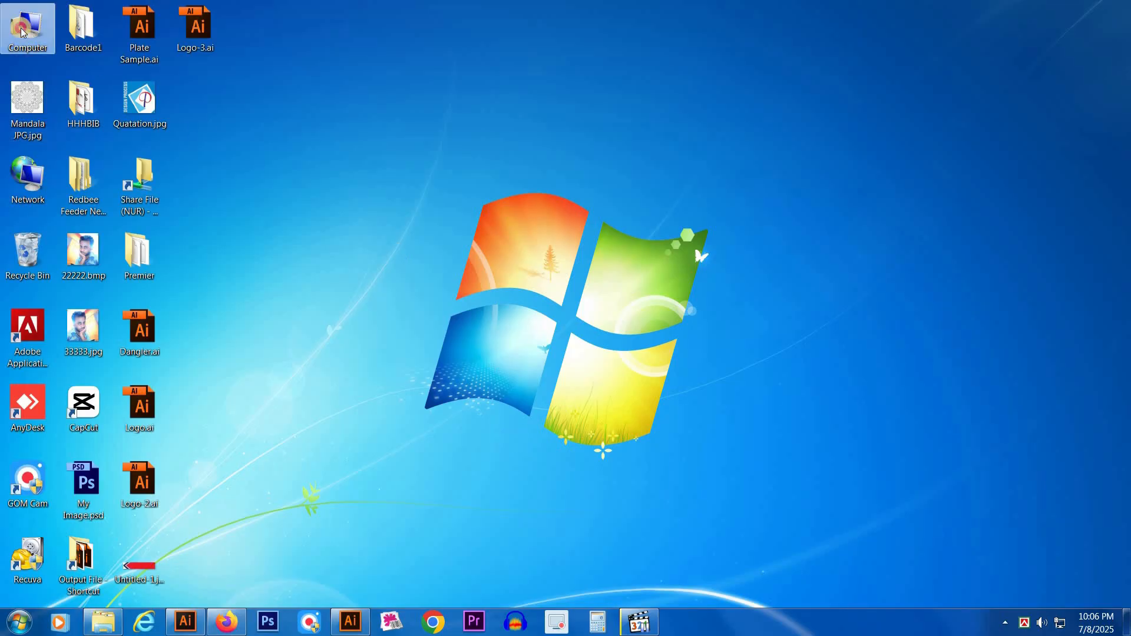
key("Return")
left_click(213, 182)
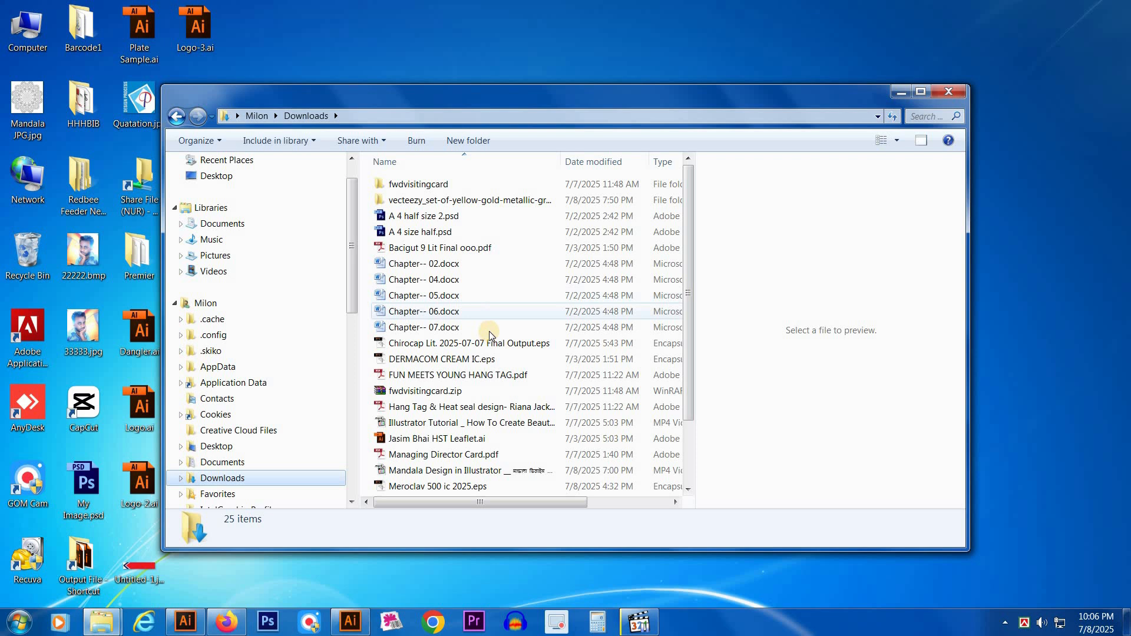
right_click(512, 272)
mouse_move(590, 308)
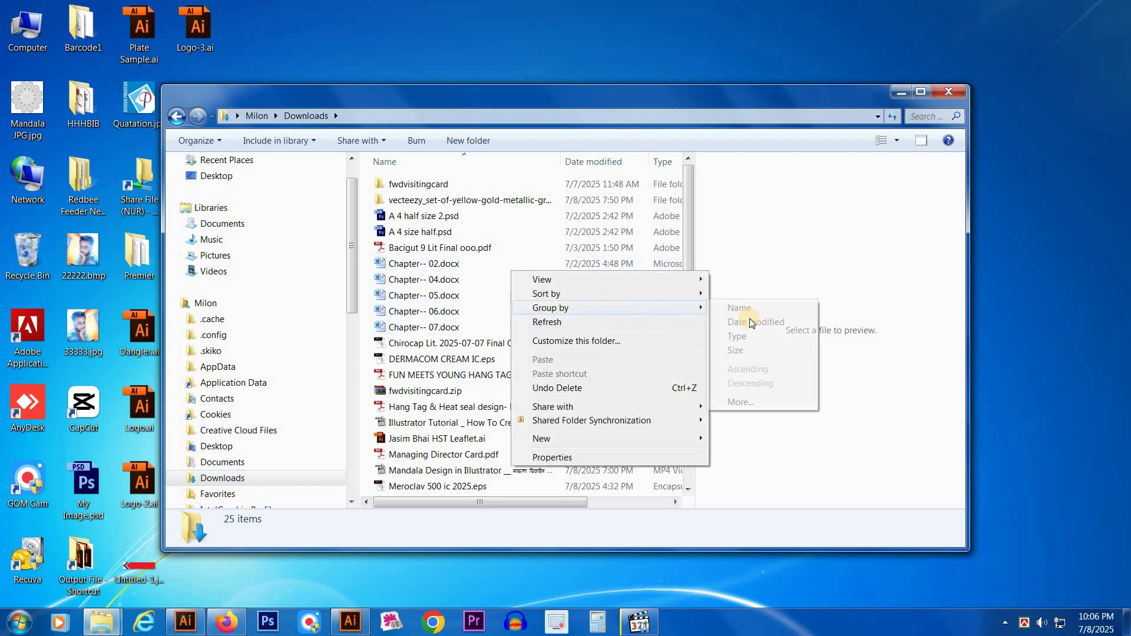
left_click(741, 322)
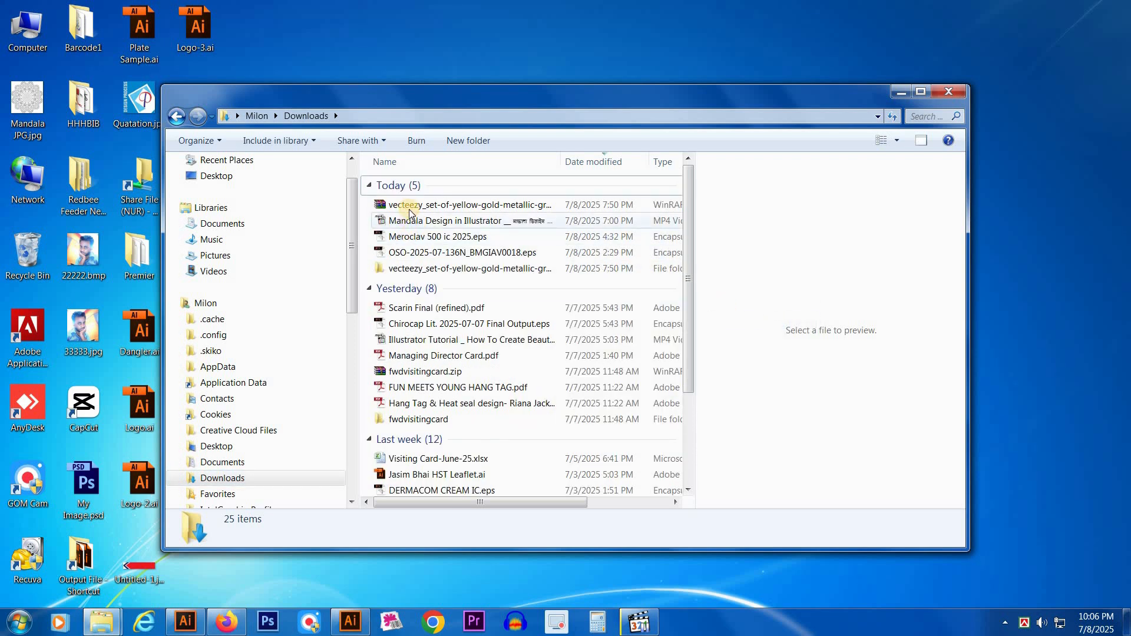
Open the gold_2 EPS gradient file from the vecteezy yellow-gold-metallic folder in Illustrator.
left_click(409, 269)
double_click(409, 269)
left_click_drag(407, 184, 533, 12)
left_click(609, 330)
left_click_drag(455, 248, 588, 313)
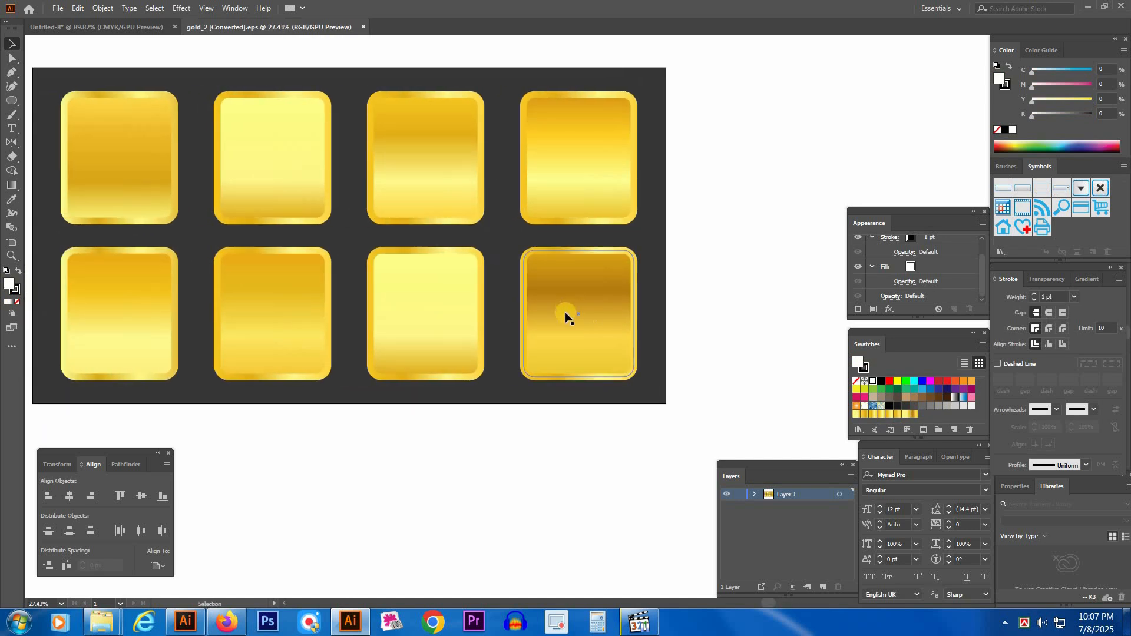
Copy the lower-row, far-right gold gradient square into the mandala document and place it beside the artboard.
key("a")
left_click(574, 286)
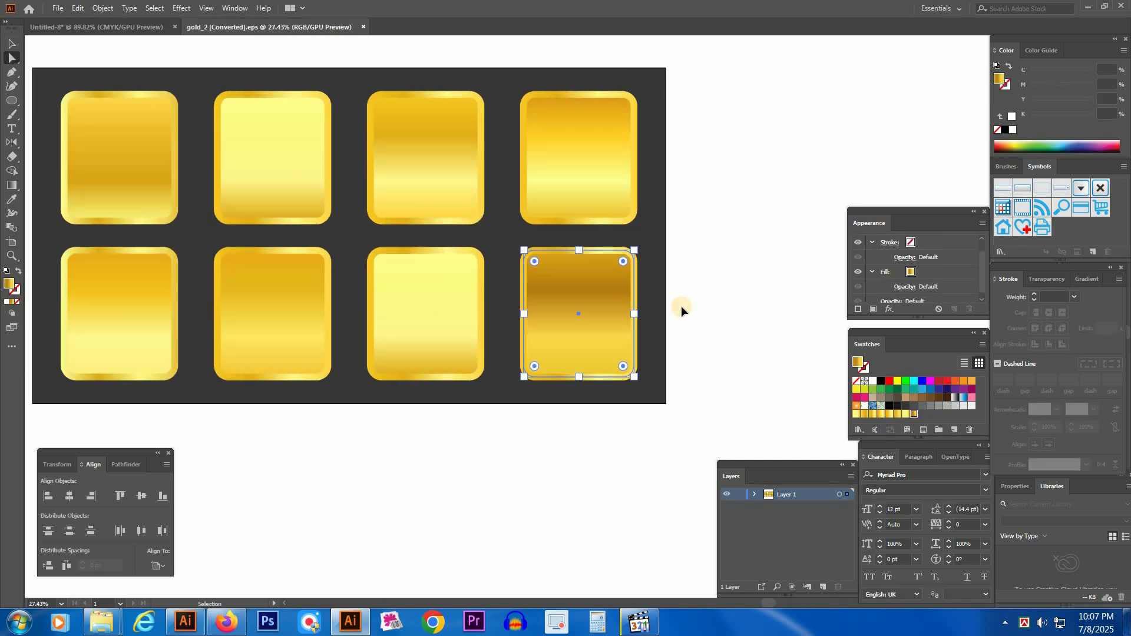
key("ctrl+Tab")
key("ctrl+v")
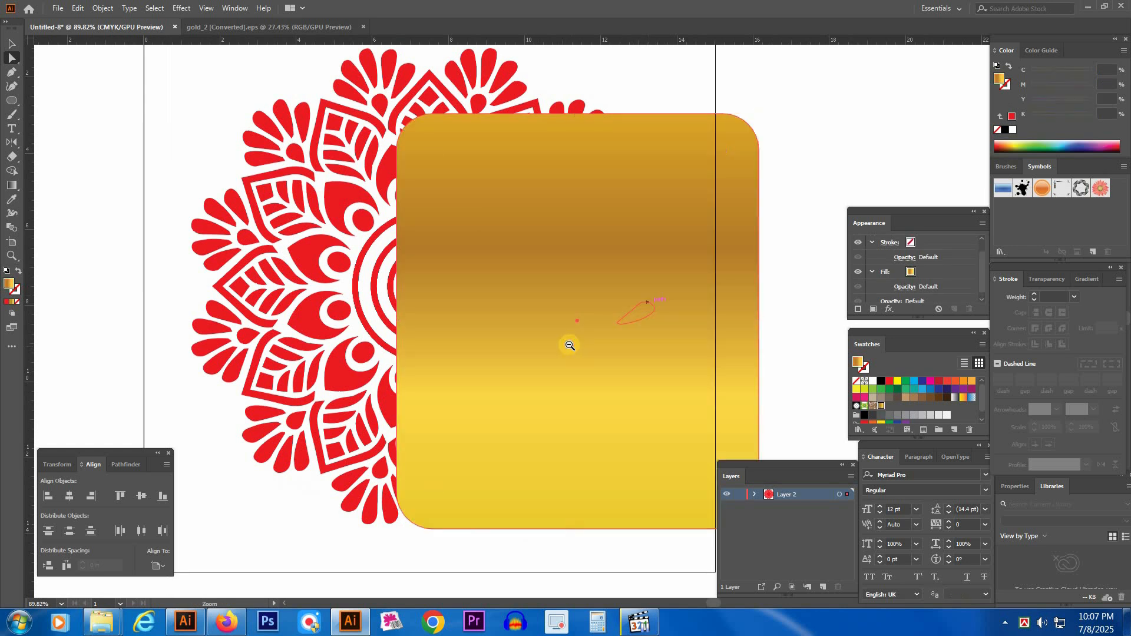
key("ctrl+minus")
key("ctrl+minus")
key("v")
left_click_drag(525, 306, 732, 299)
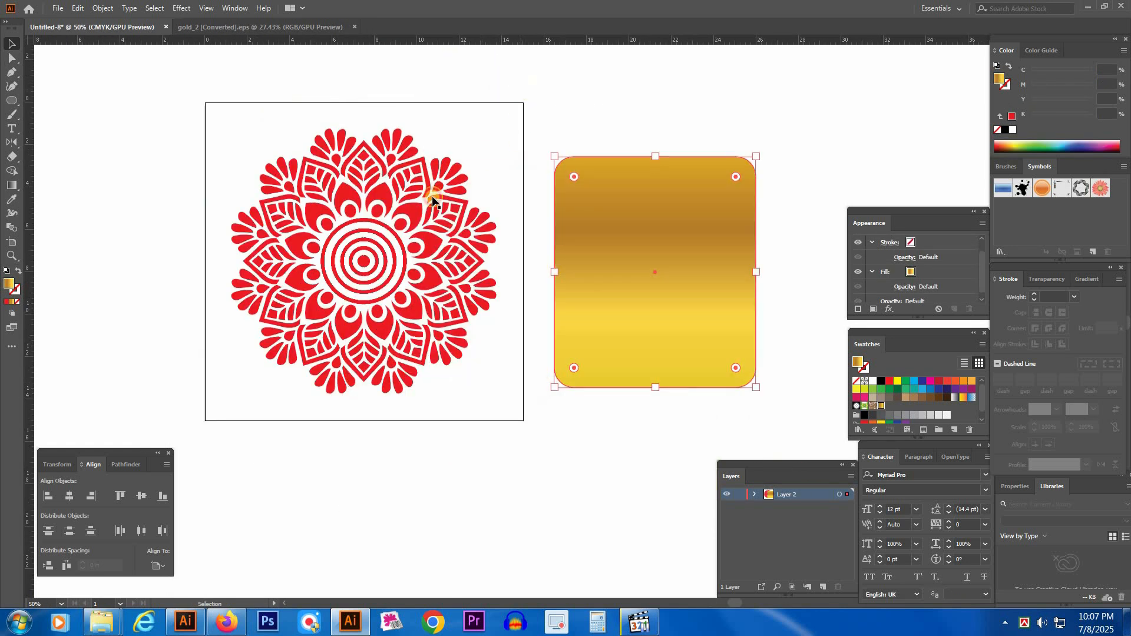
Apply the sample square's gold gradient to the whole mandala group with the Eyedropper, and delete the sample square.
left_click(447, 250)
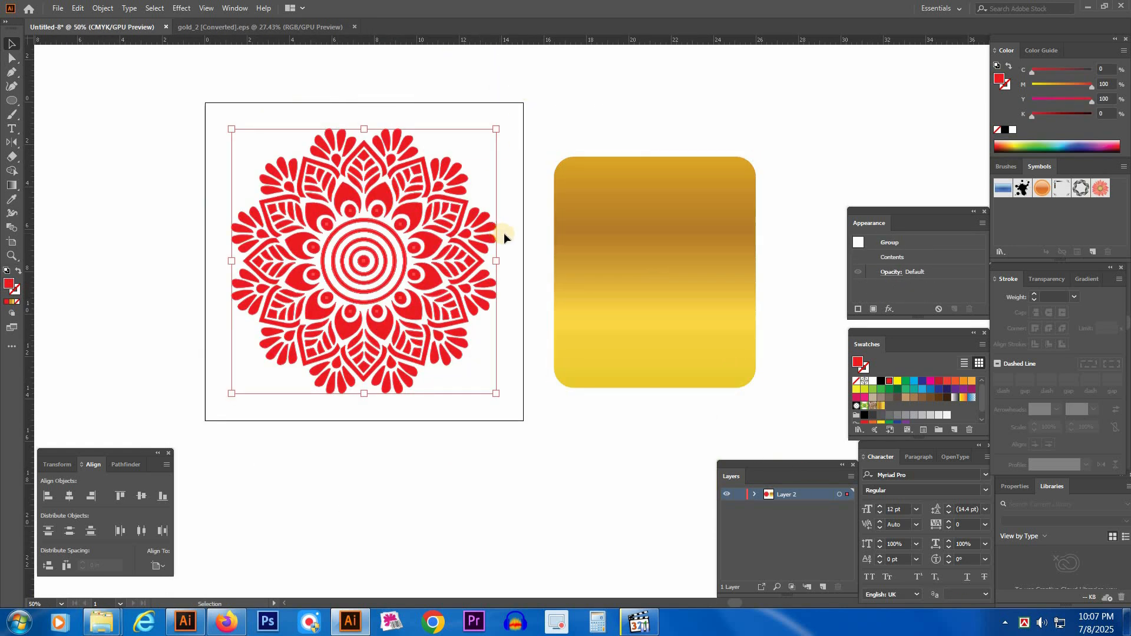
left_click(12, 199)
left_click(664, 265)
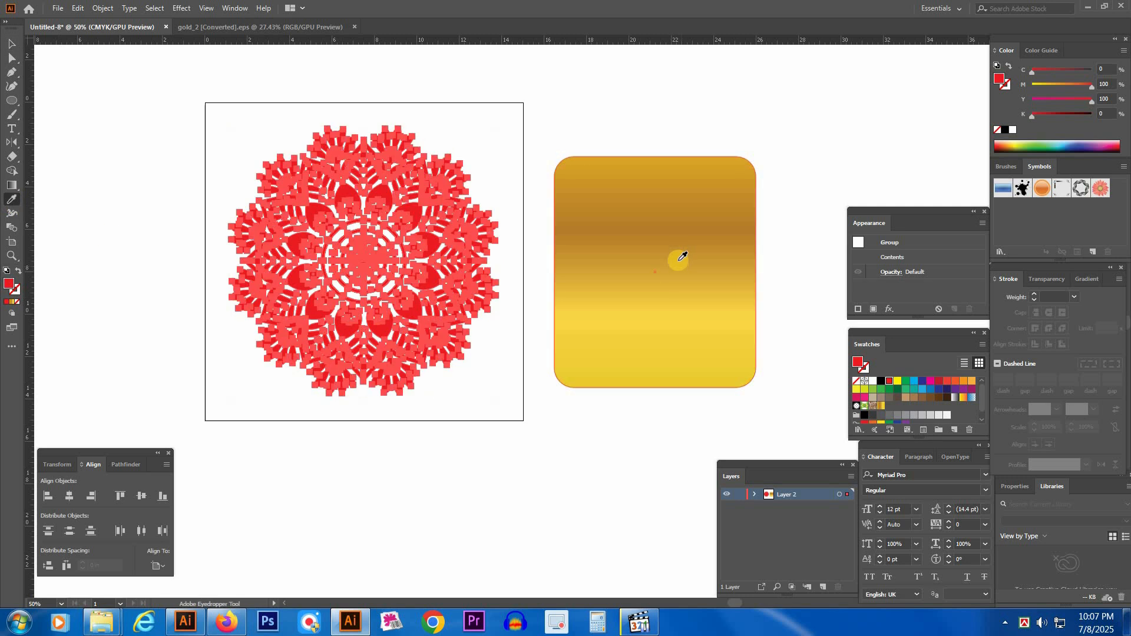
left_click(496, 142, "ctrl")
left_click_drag(397, 248, 505, 280)
key("v")
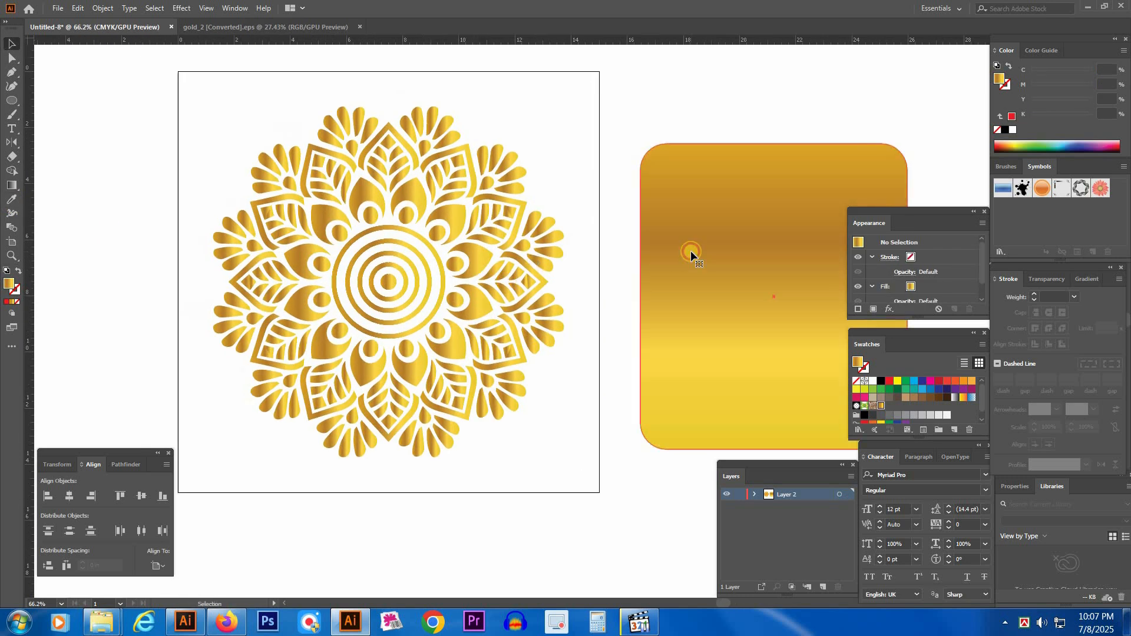
left_click(690, 249)
key("Delete")
Change the mandala's gold gradient to radial and stretch it as one gradient from the mandala's centre out to its petals.
left_click(480, 251)
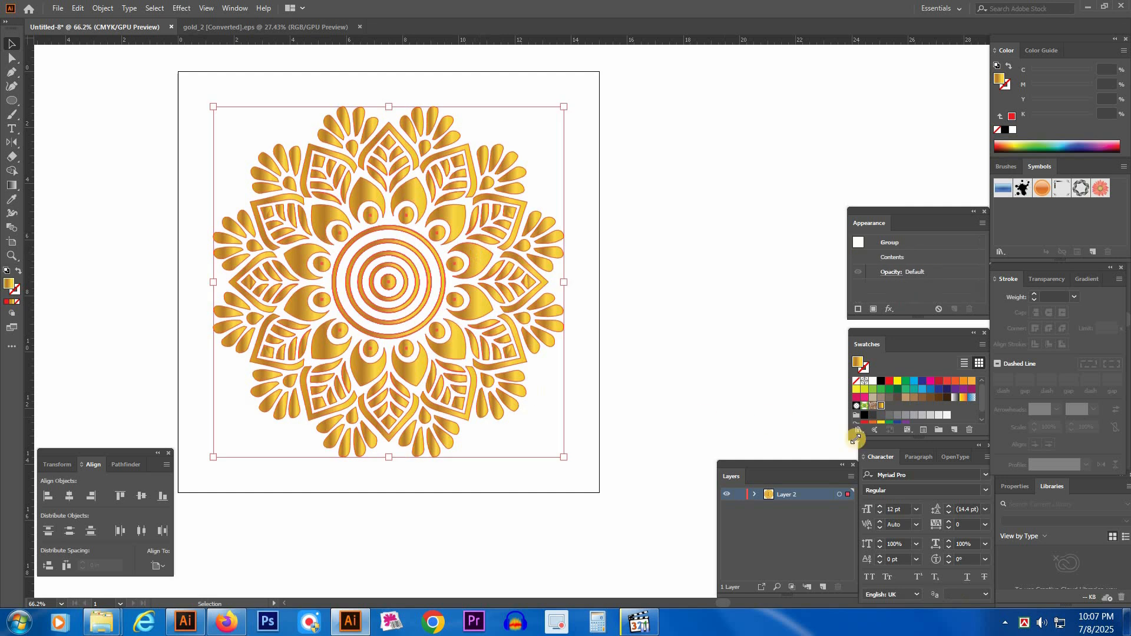
mouse_move(996, 318)
left_mouse_down()
mouse_move(247, 472)
mouse_move(214, 447)
mouse_move(200, 397)
left_mouse_up()
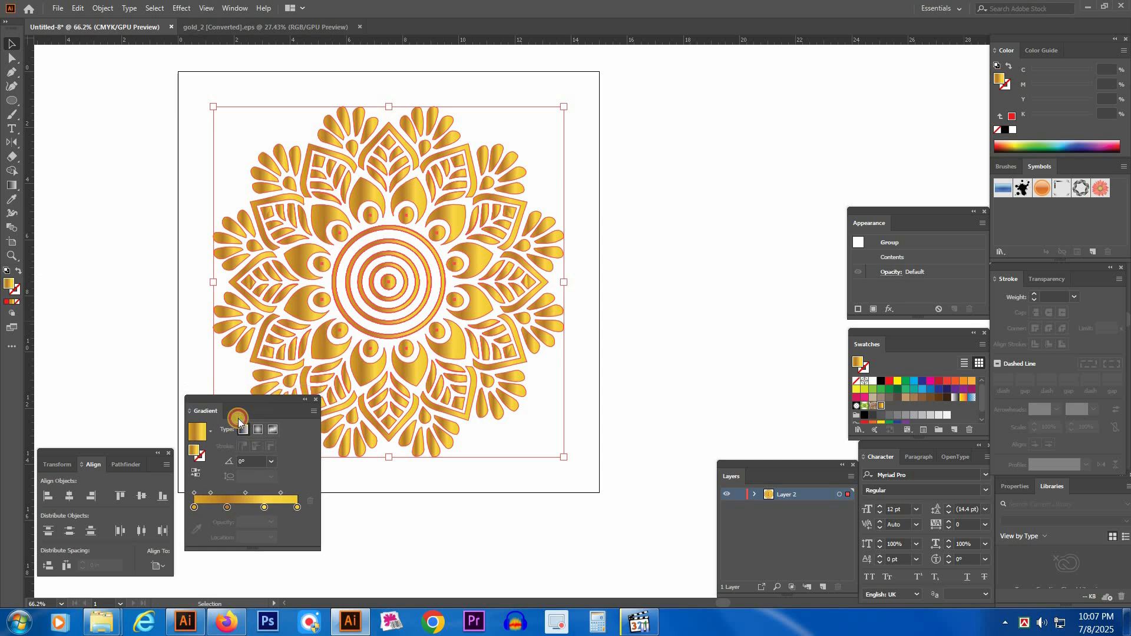
left_click(258, 429)
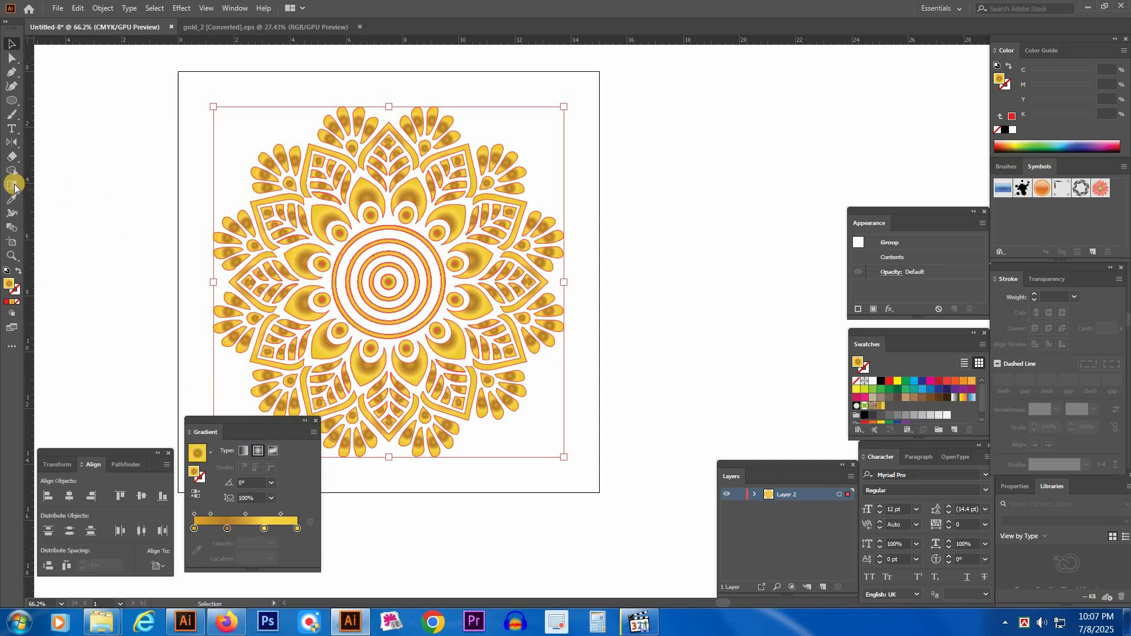
left_click(14, 187)
left_click_drag(389, 280, 534, 287)
key("v")
left_click(705, 288)
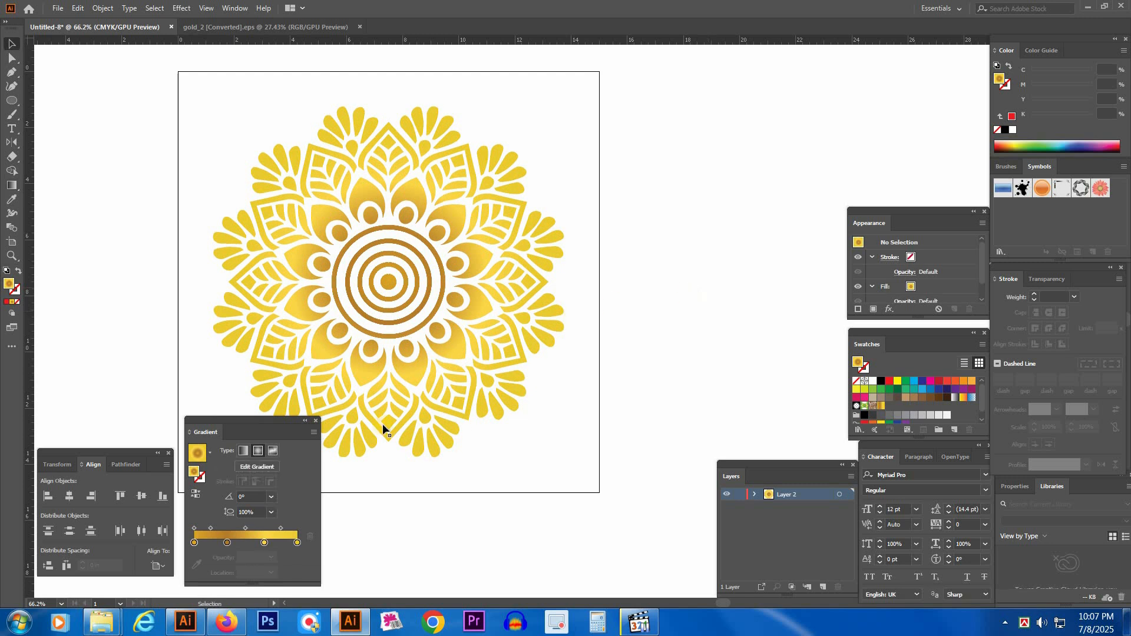
left_click(316, 421)
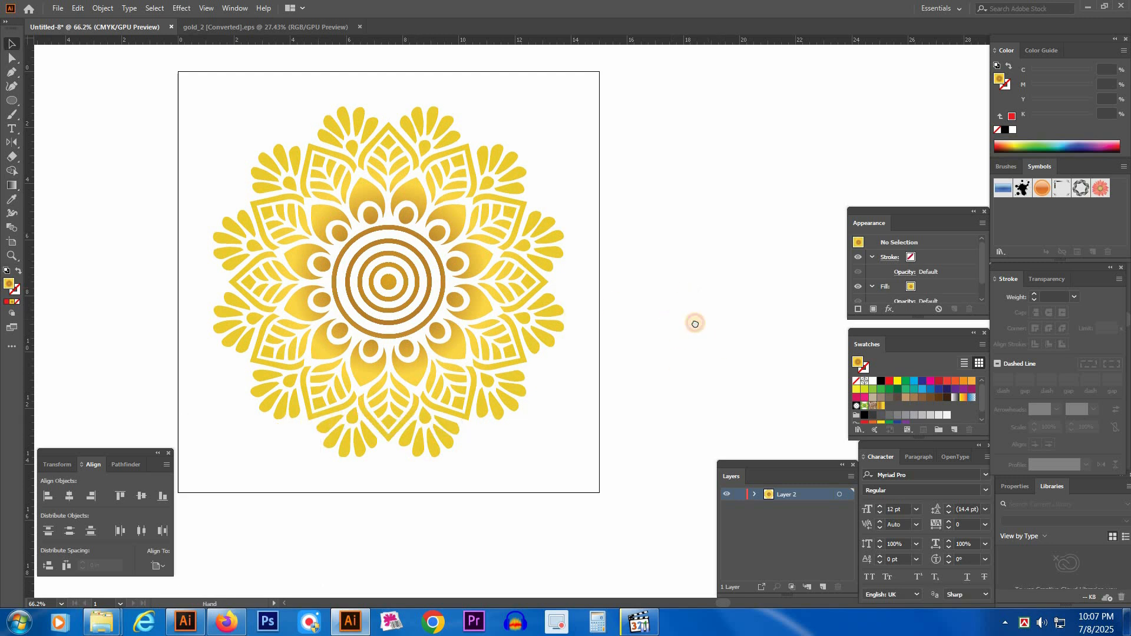
Draw a rectangle covering the whole artboard and fill it with black.
left_click_drag(695, 324, 701, 318)
key("m")
left_click_drag(203, 74, 623, 496)
left_click(1005, 131)
key("v")
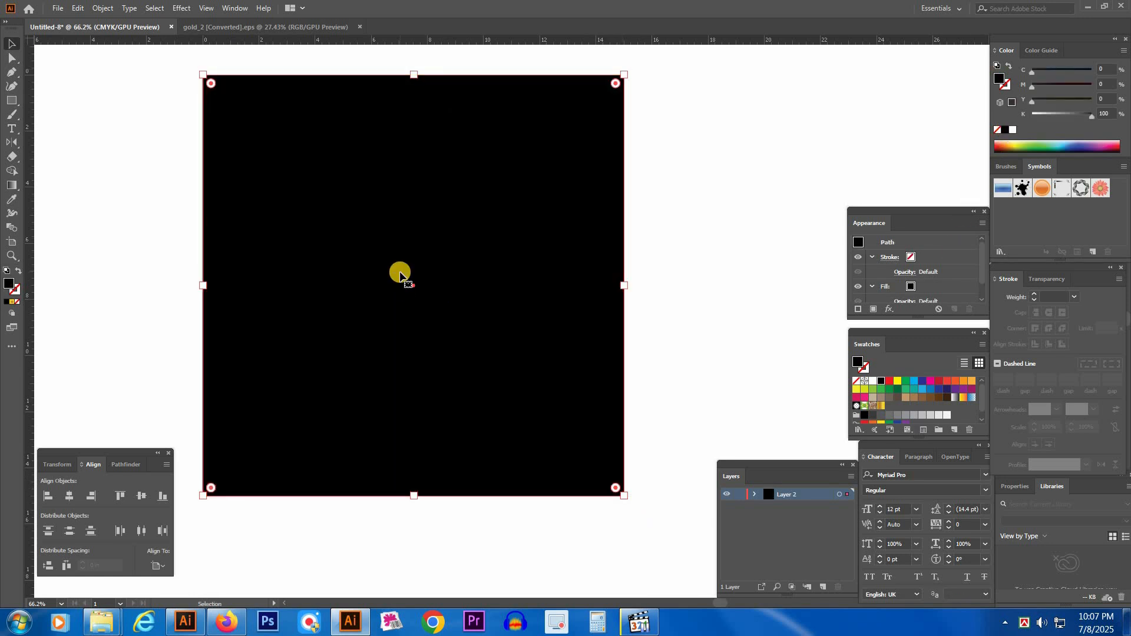
Send the black rectangle to the back behind the gold mandala and deselect it.
right_click(400, 275)
mouse_move(436, 489)
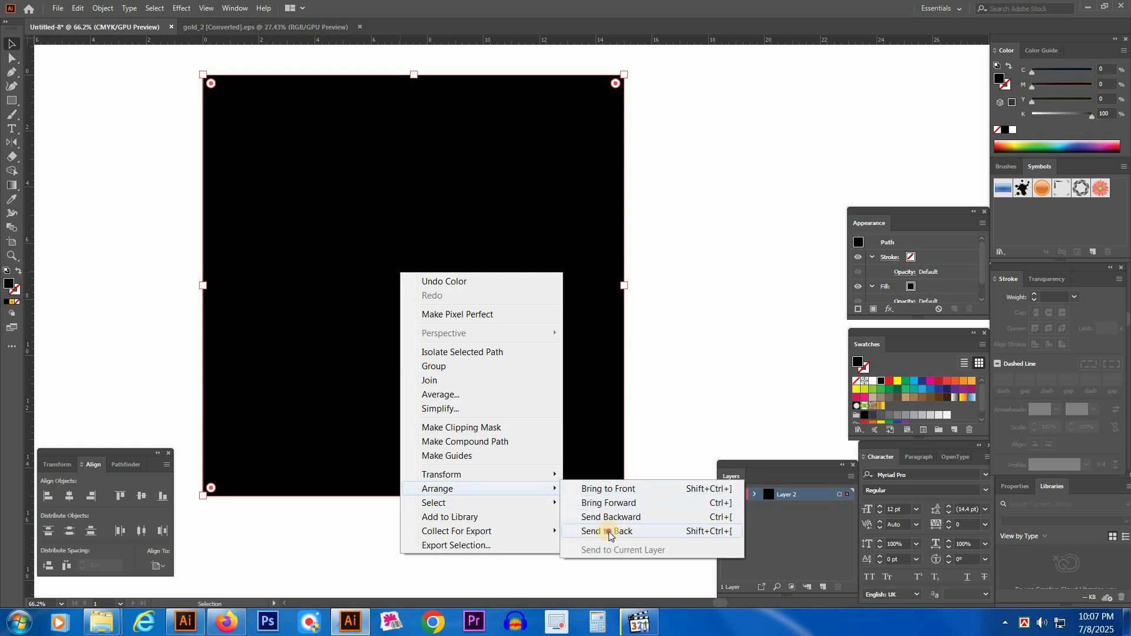
left_click(609, 532)
left_click(741, 313)
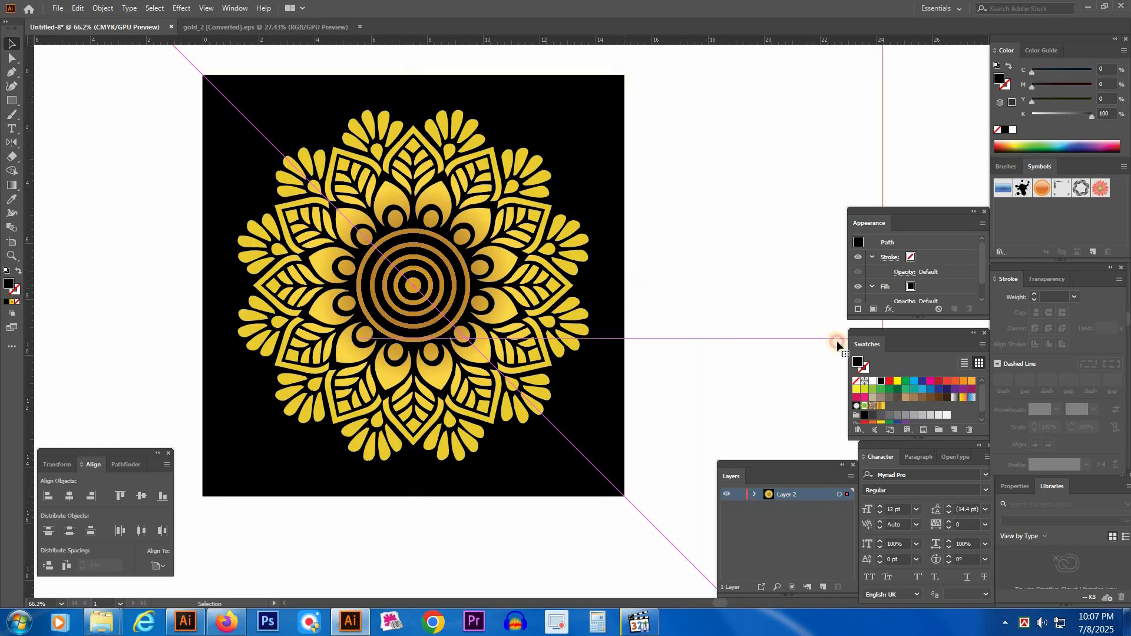
left_click_drag(837, 341, 837, 340)
Hide the panels and view the finished gold mandala on its black background at 100% zoom.
key("Tab")
key("space")
left_click_drag(720, 273, 823, 331)
left_click_drag(742, 291, 825, 324)
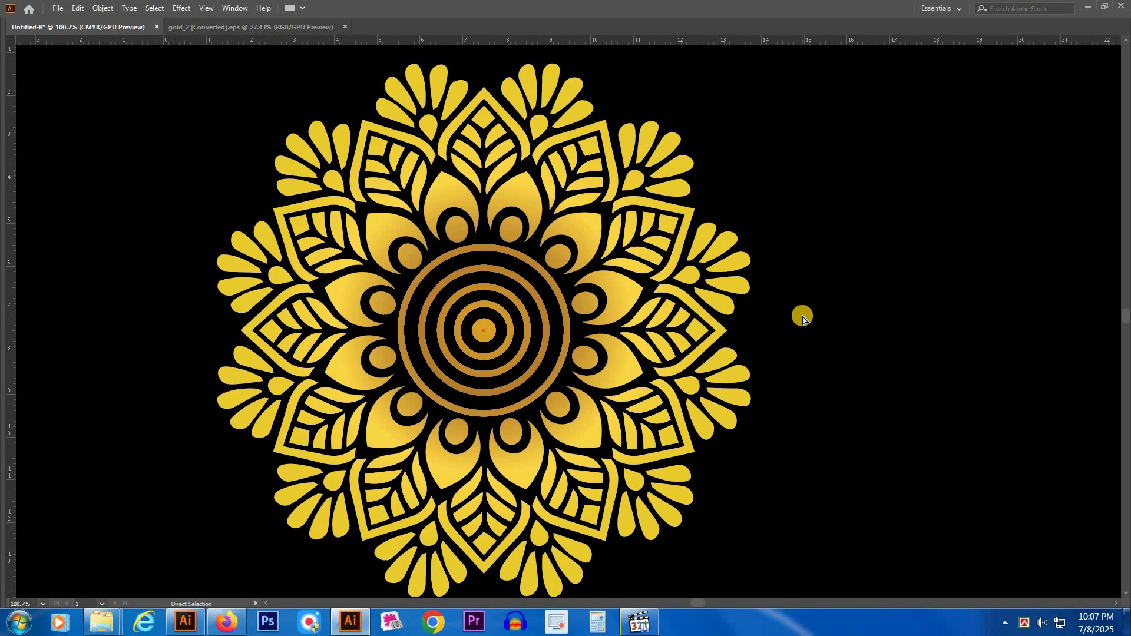
key("ctrl+1")
key("v")
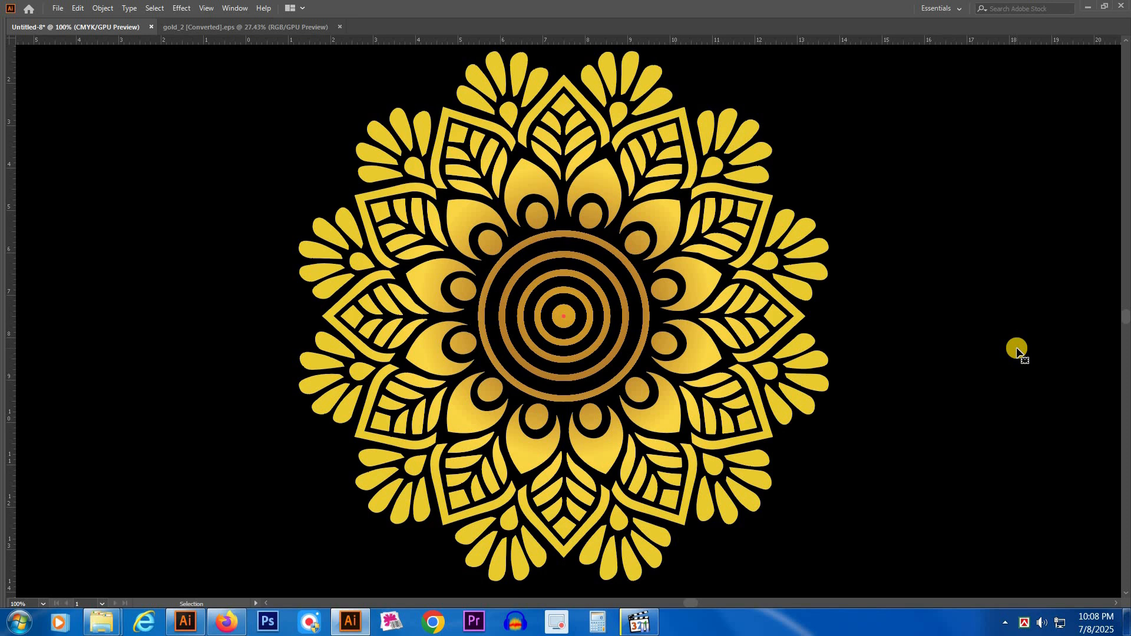